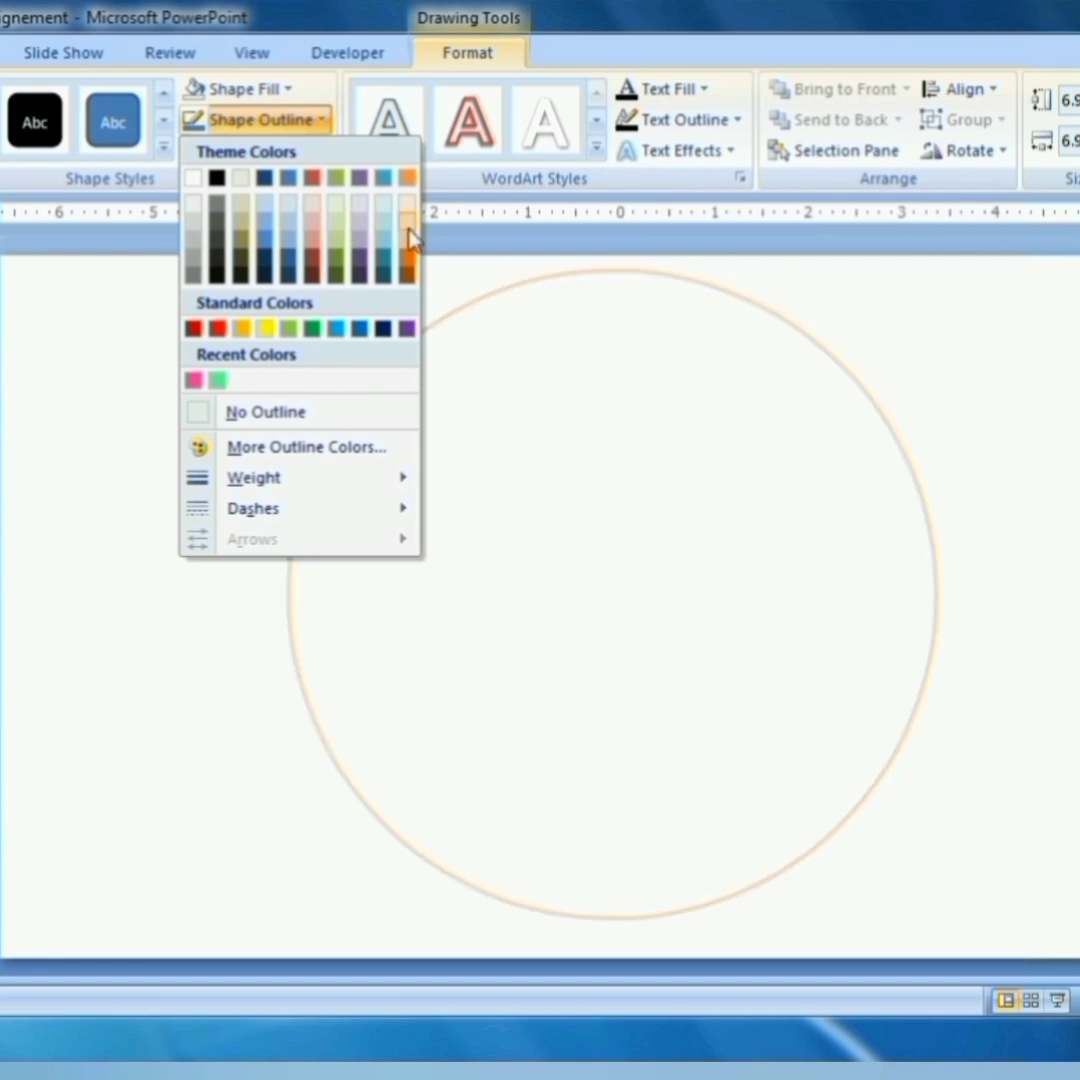
Step: Set the large circle's outline to a darker orange
click(410, 265)
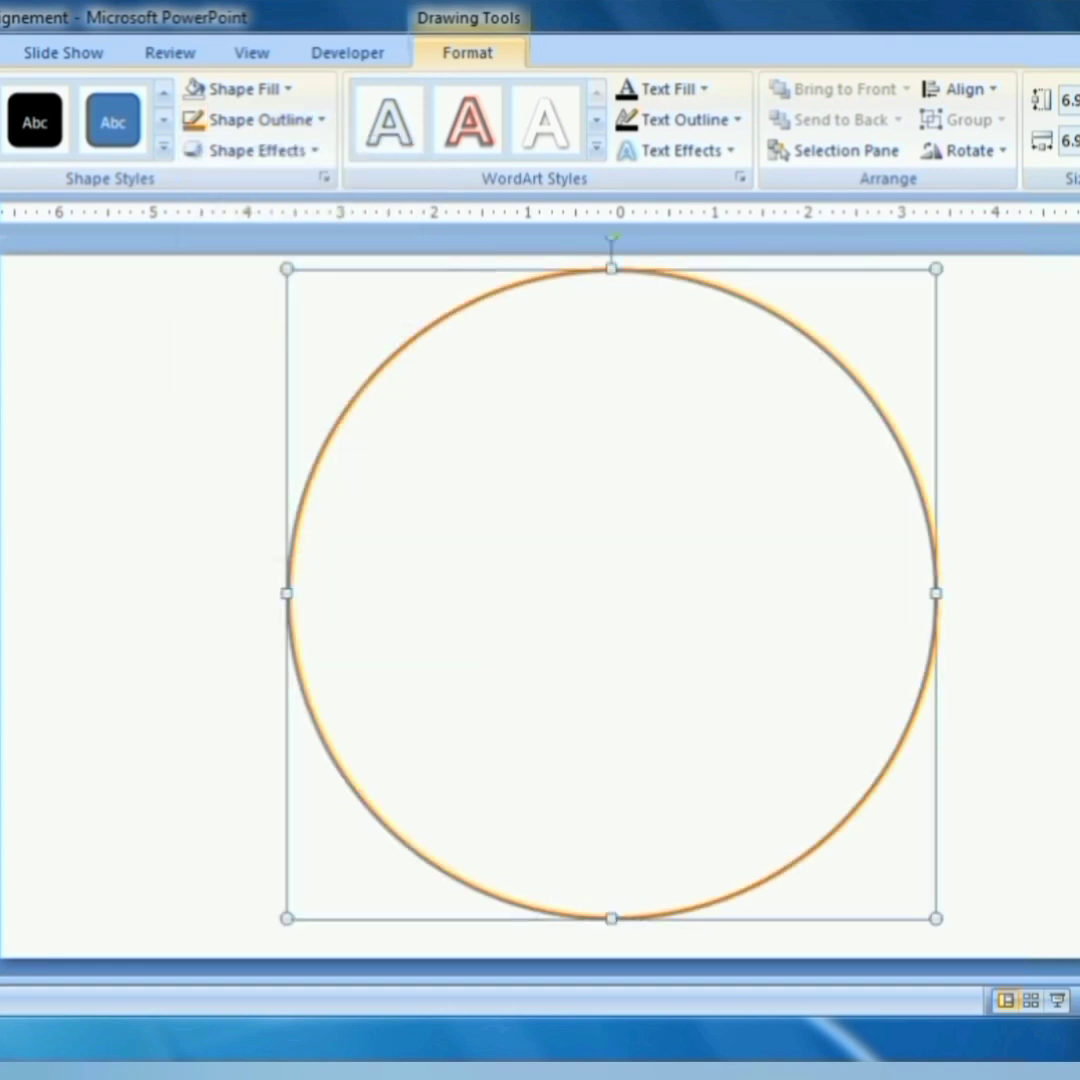
click(637, 579)
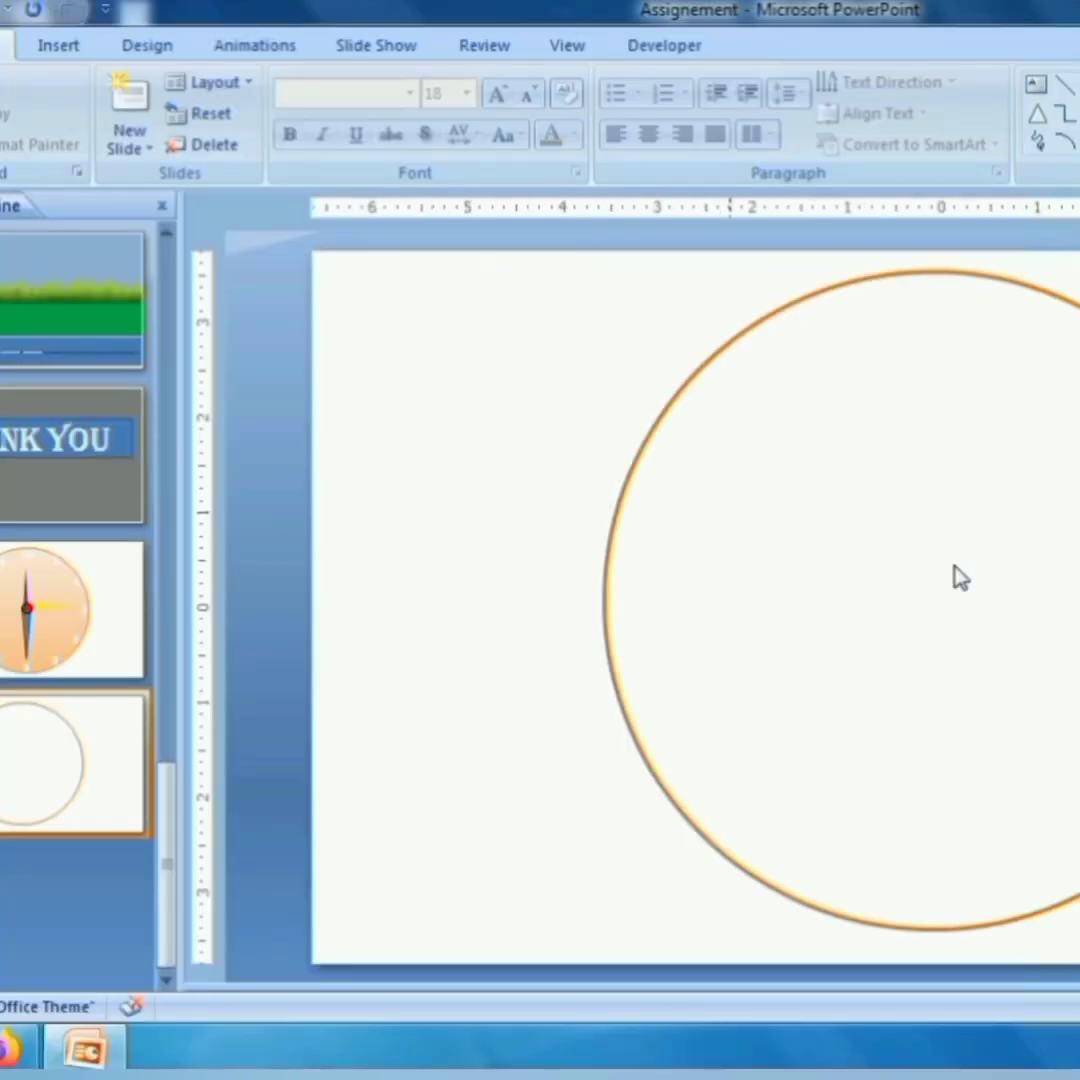
Step: Draw a 12-point star fitted to the circle and narrow its points into twelve thin spokes
click(72, 58)
click(170, 150)
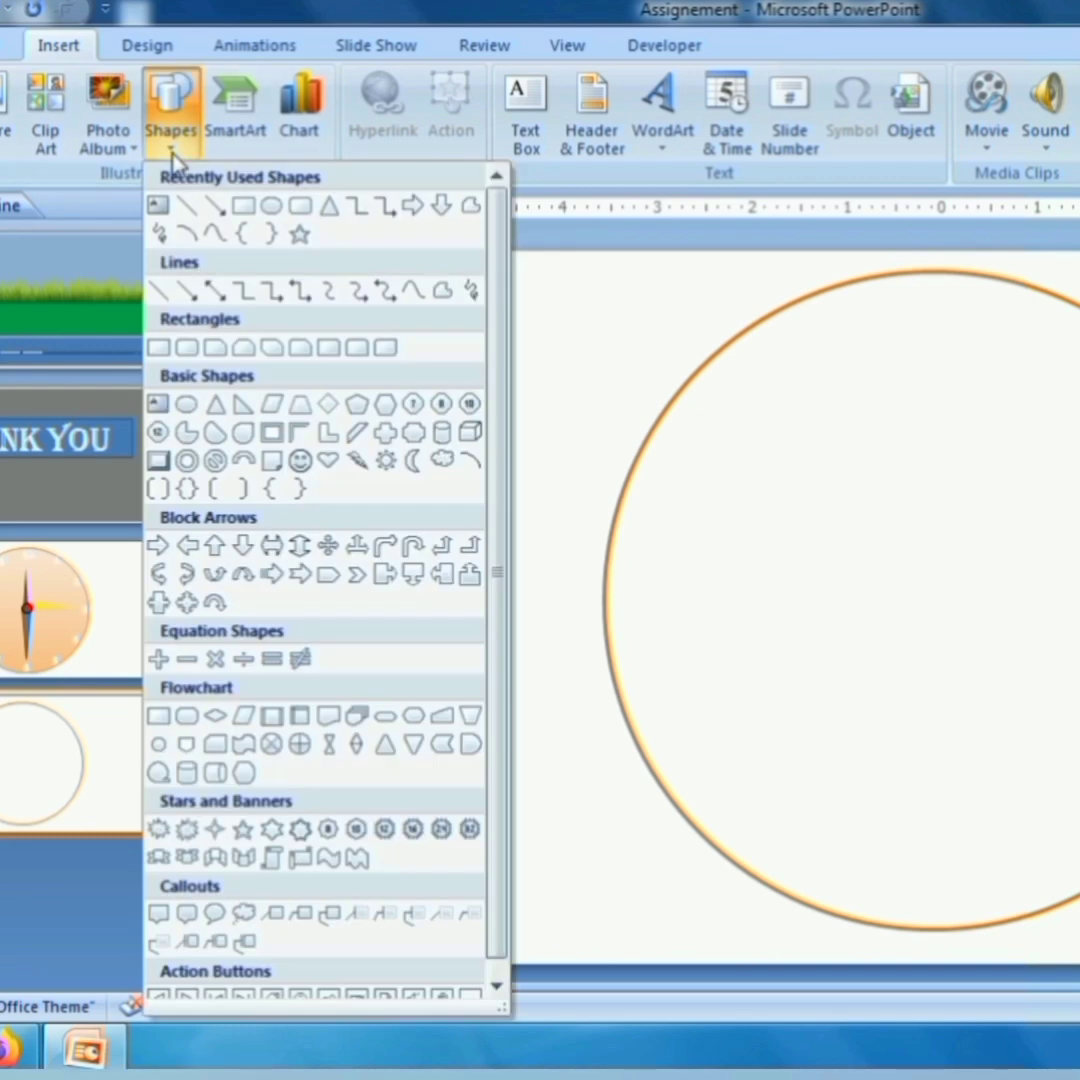
scroll(255, 795, down, 1)
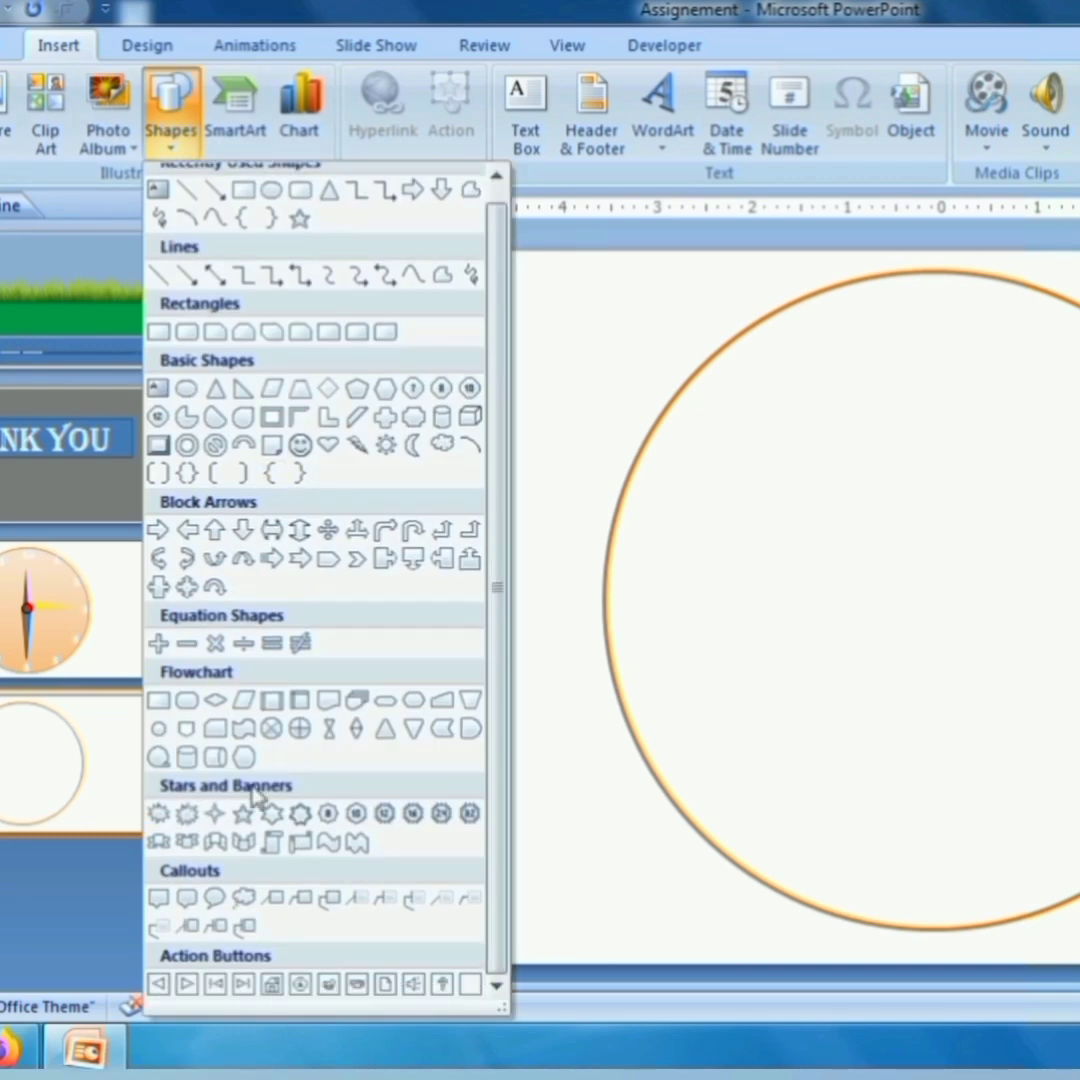
click(385, 813)
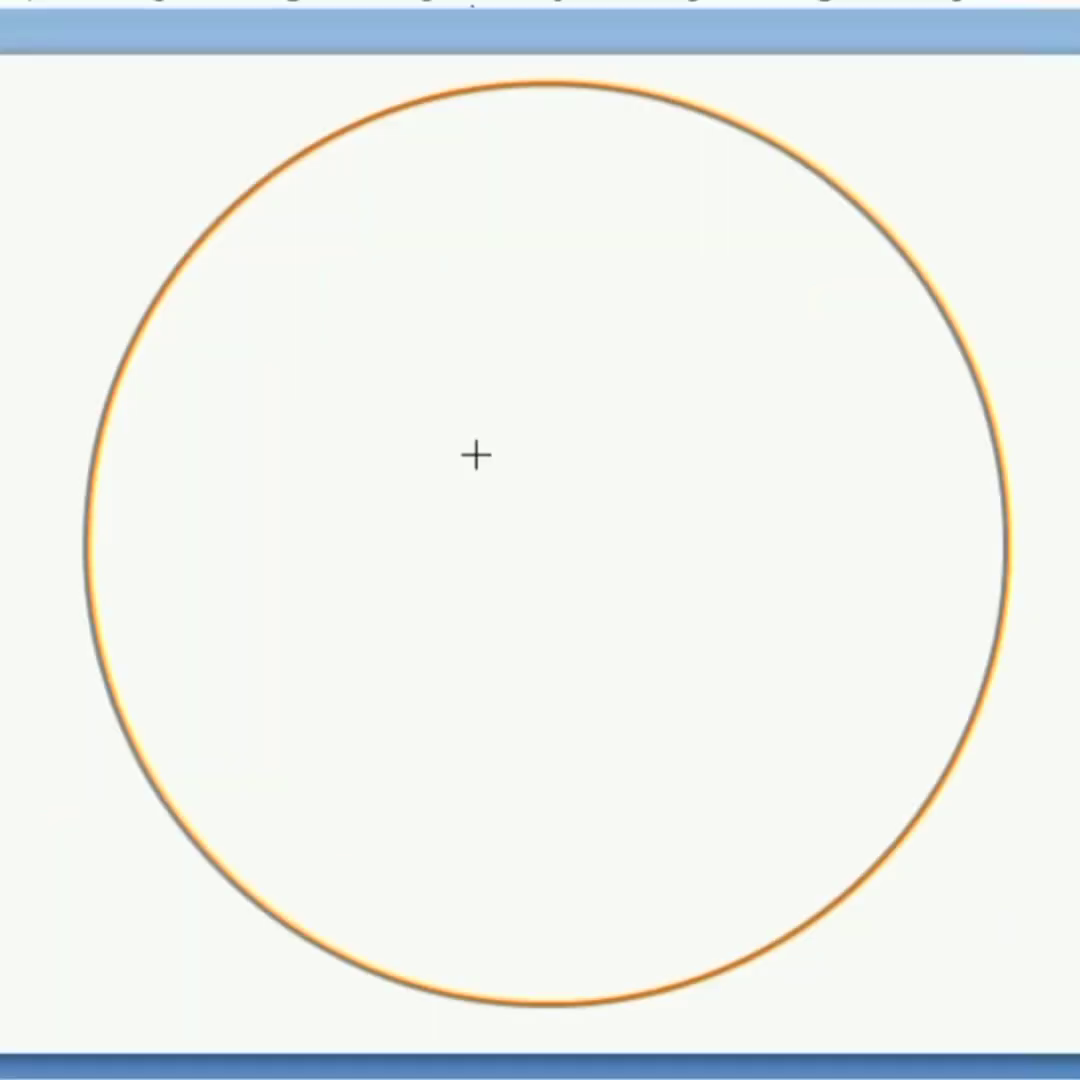
mouse_move(883, 535)
mouse_down()
mouse_move(1060, 706)
mouse_move(960, 834)
mouse_up()
drag(870, 744, 606, 398)
drag(699, 593, 1007, 908)
drag(693, 681, 574, 651)
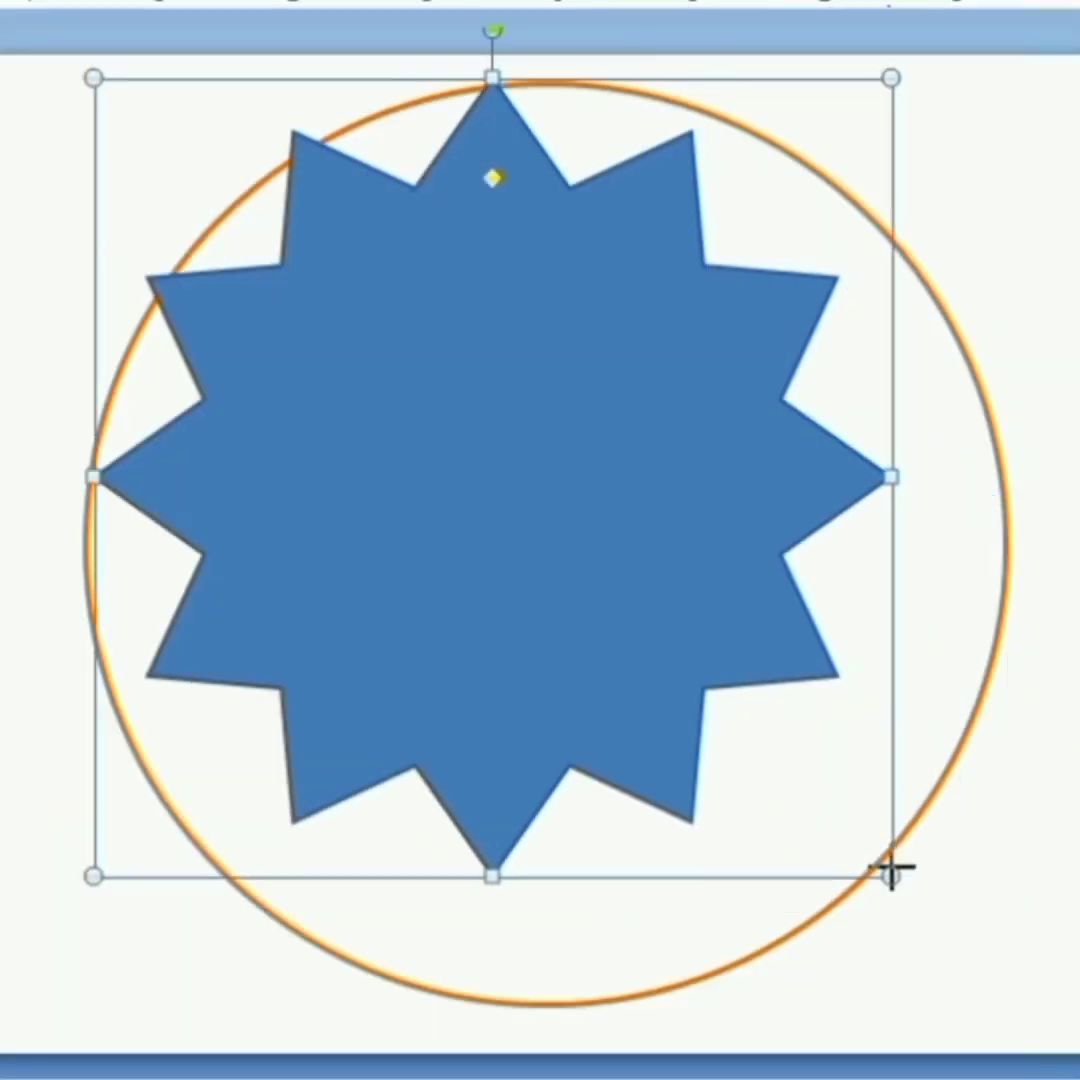
drag(890, 872, 1006, 966)
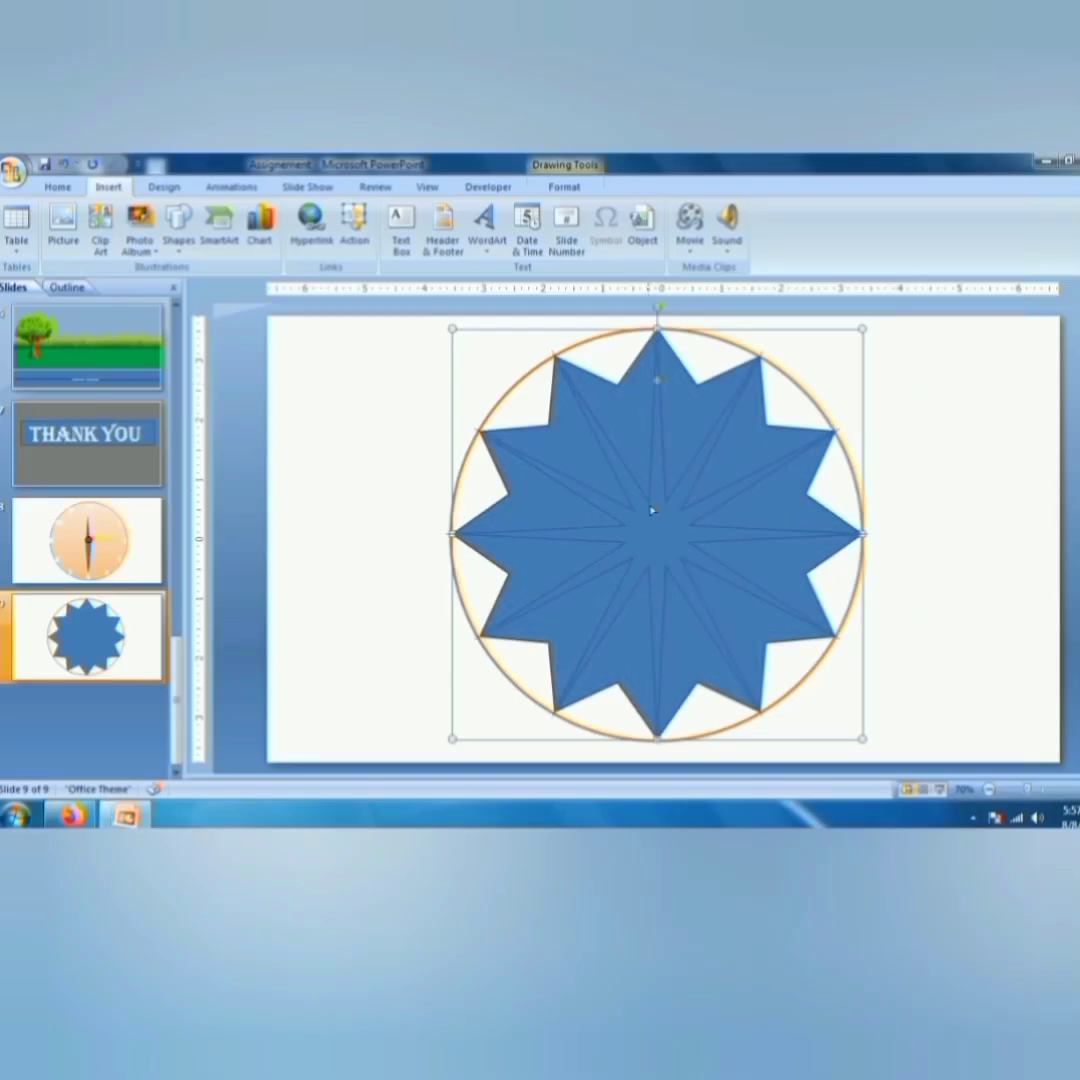
key(Delete)
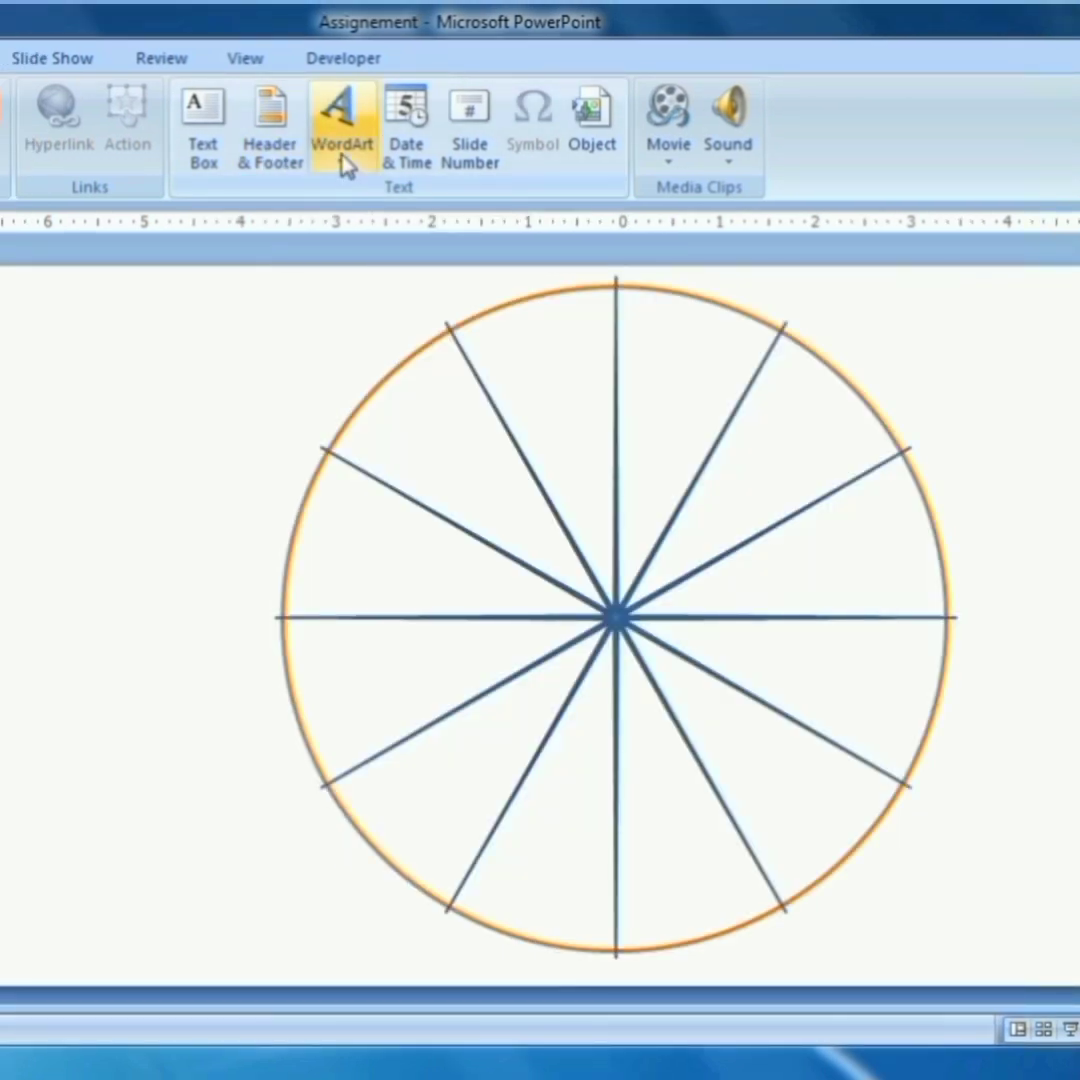
Step: Insert green WordArt reading 12 and place it on the spoke at the 12 o'clock position
click(337, 160)
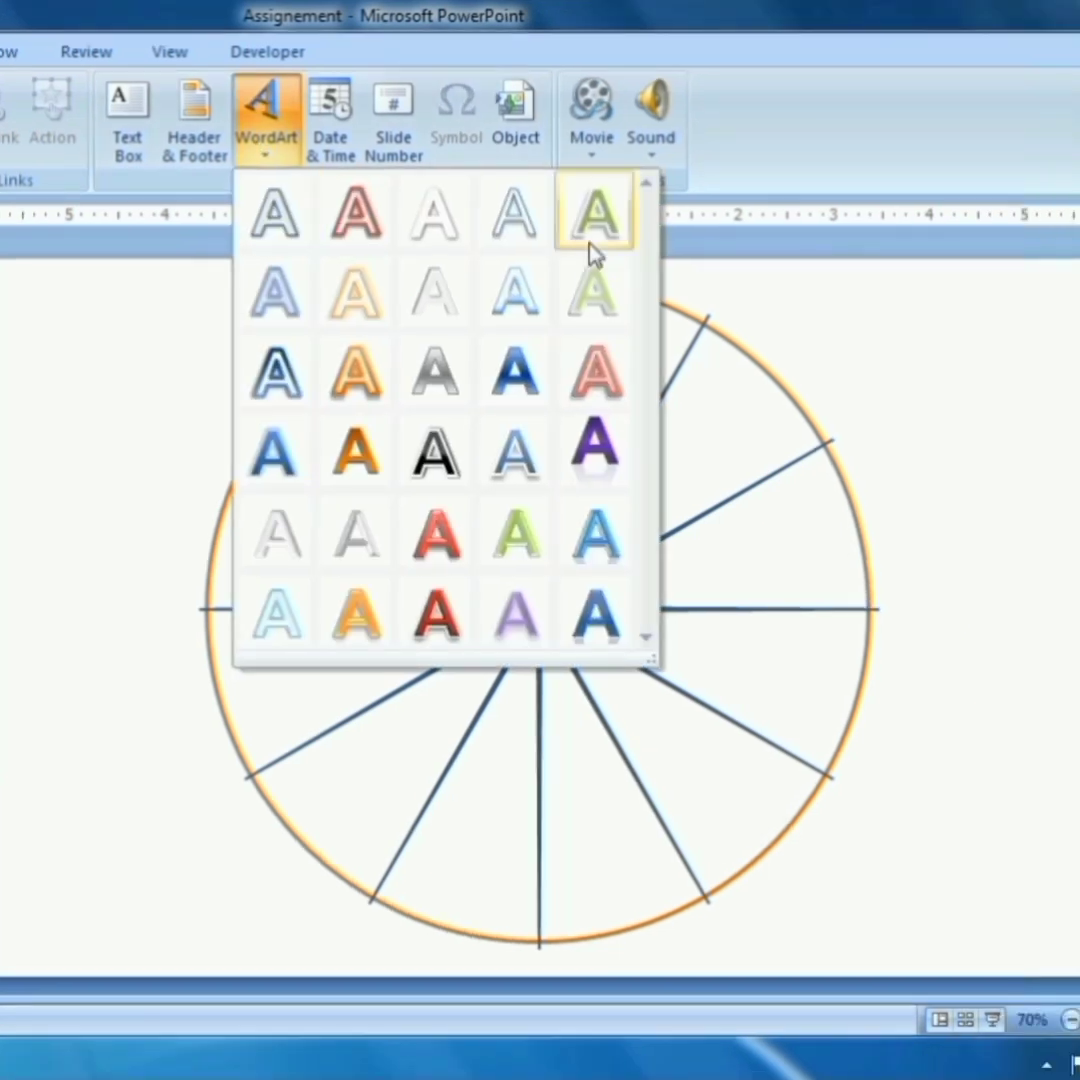
click(593, 253)
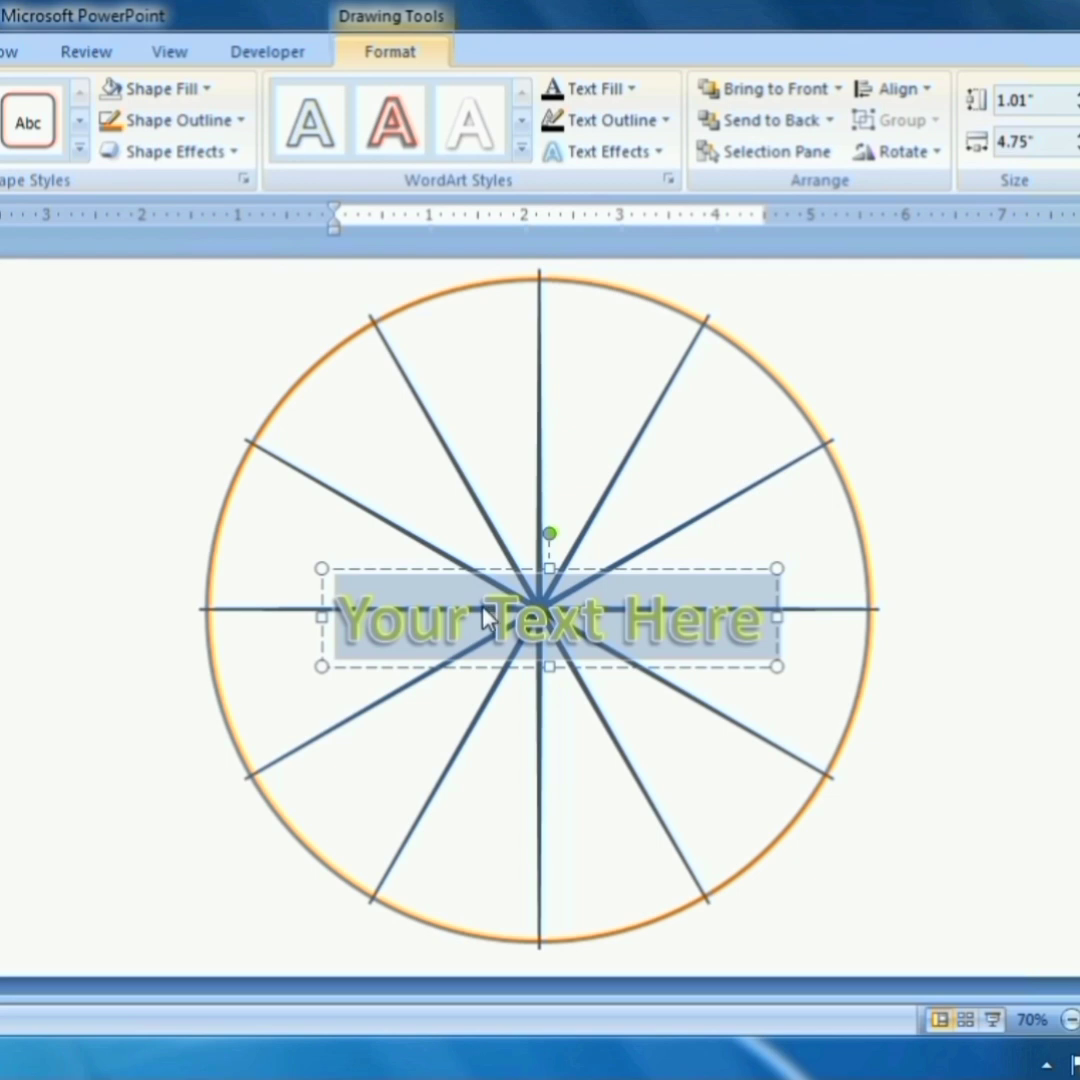
text(12)
drag(417, 600, 589, 284)
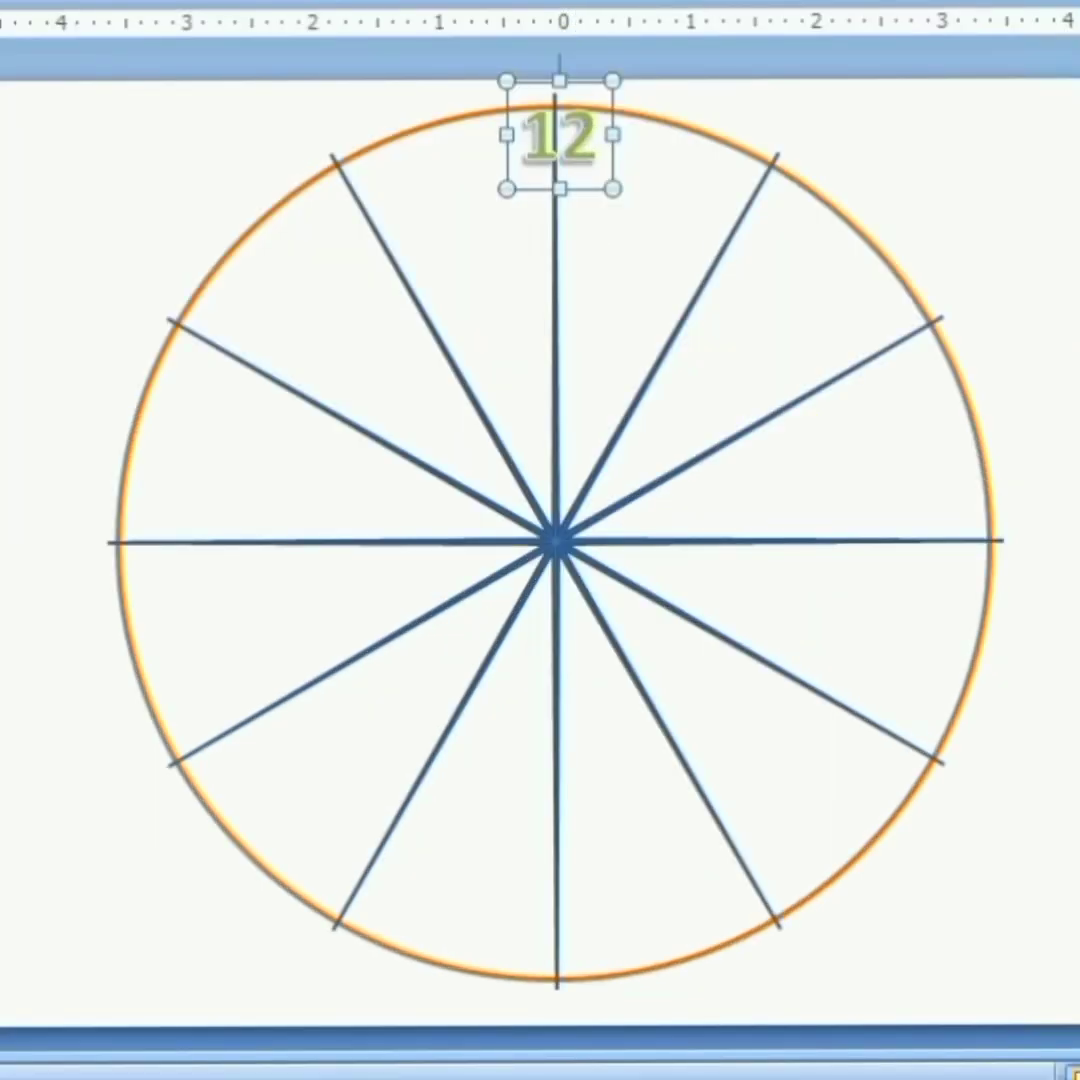
Step: Duplicate the WordArt 12 seven times
key(ctrl+d)
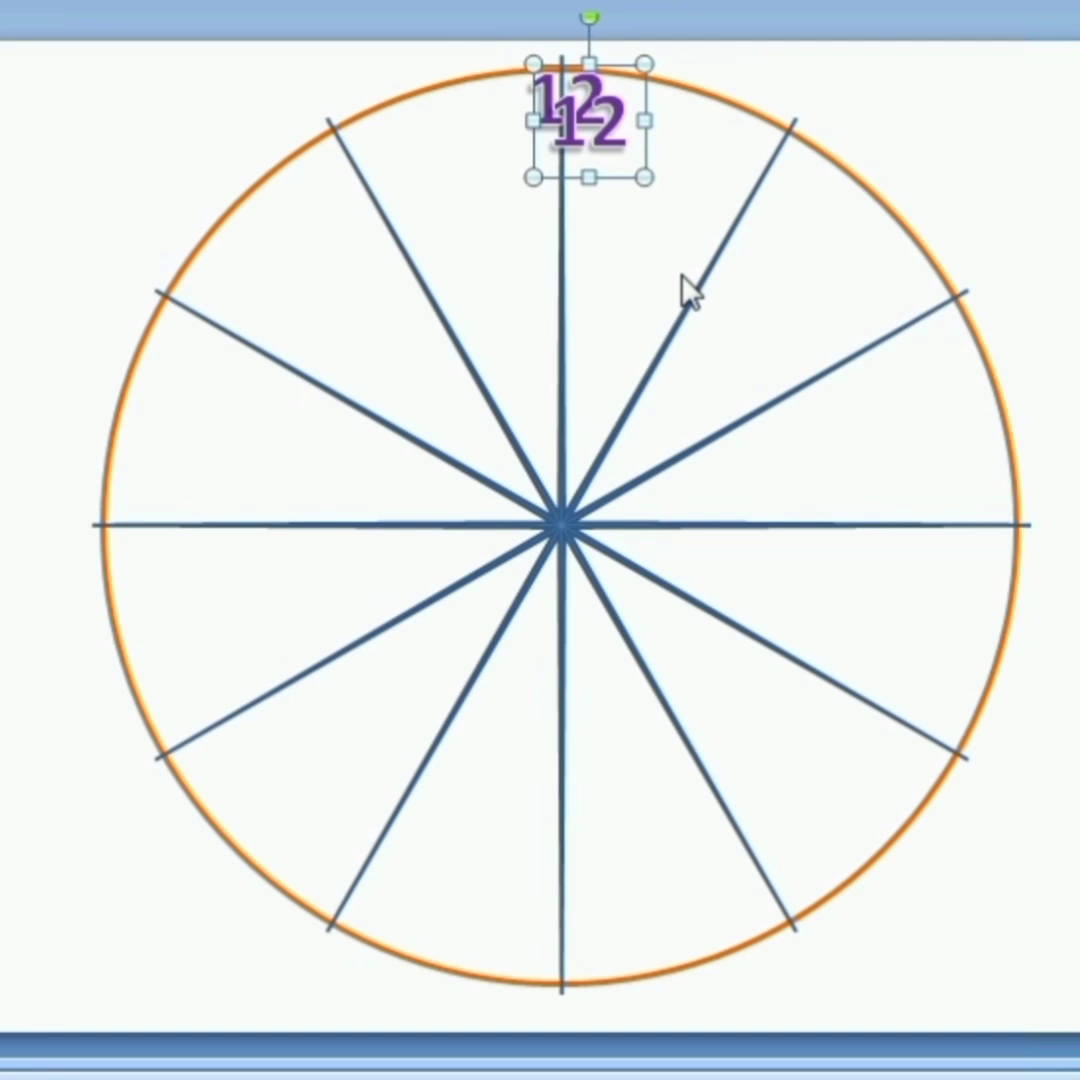
key(ctrl+d)
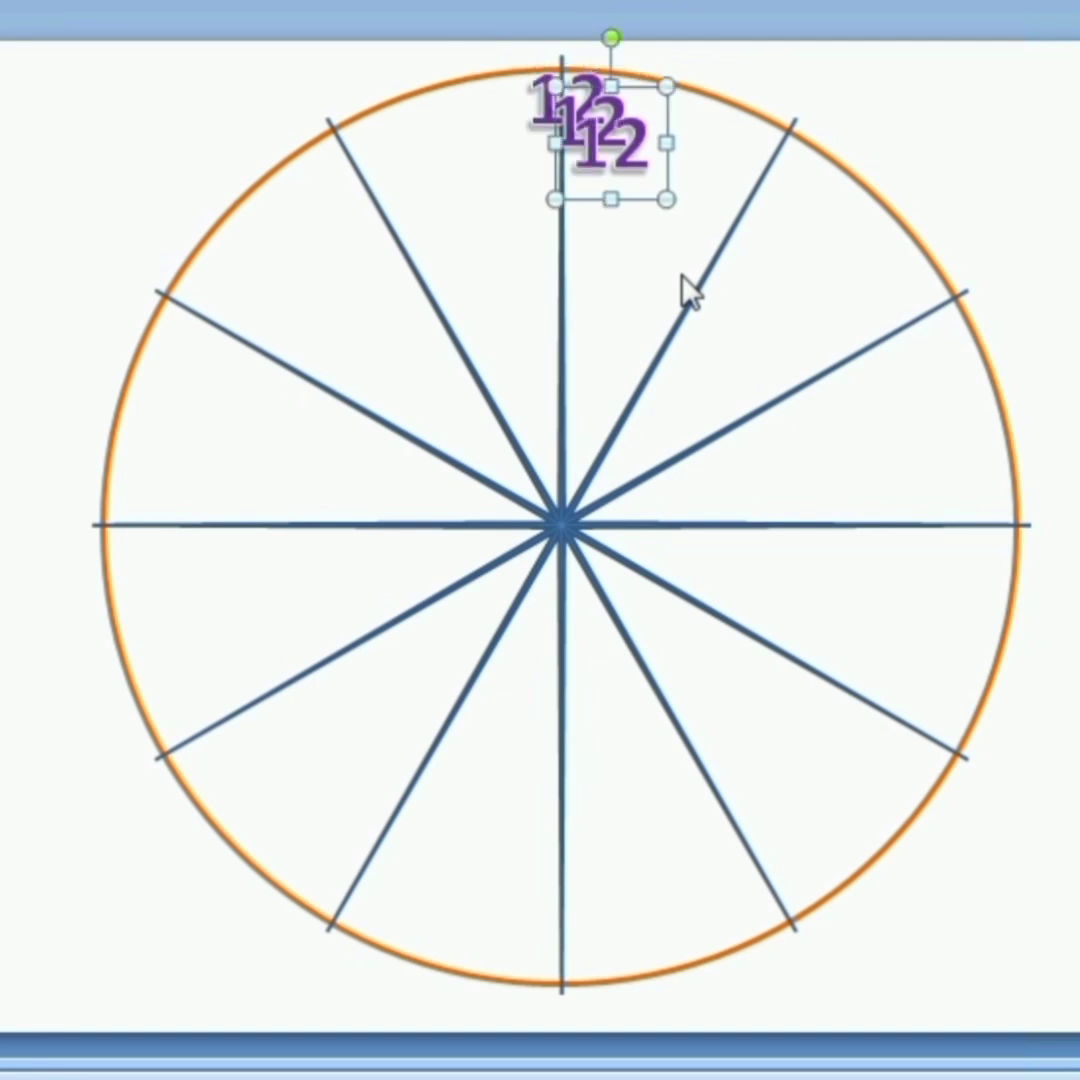
key(ctrl+d)
key(ctrl+d)
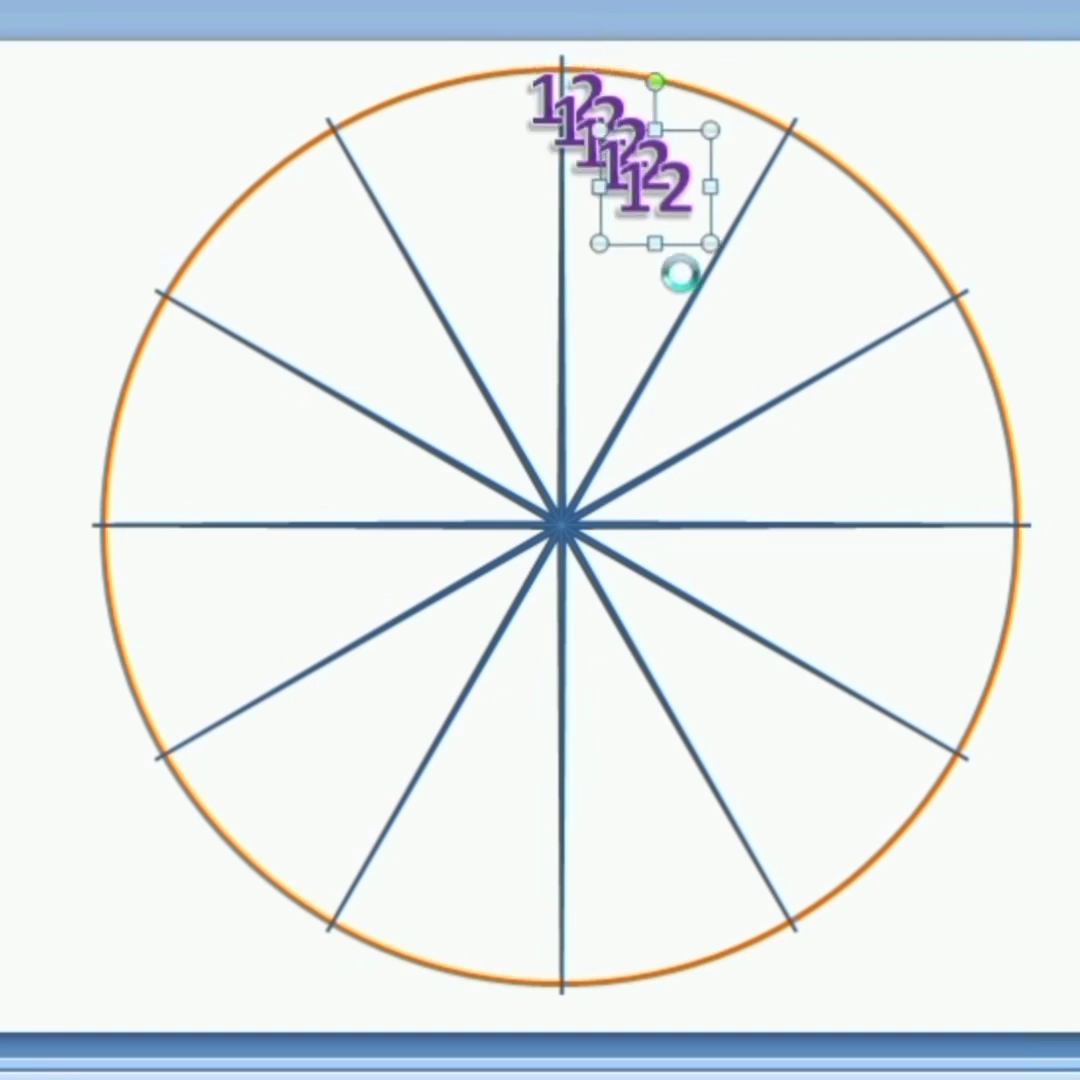
key(ctrl+d)
key(ctrl+d)
key(ctrl+d)
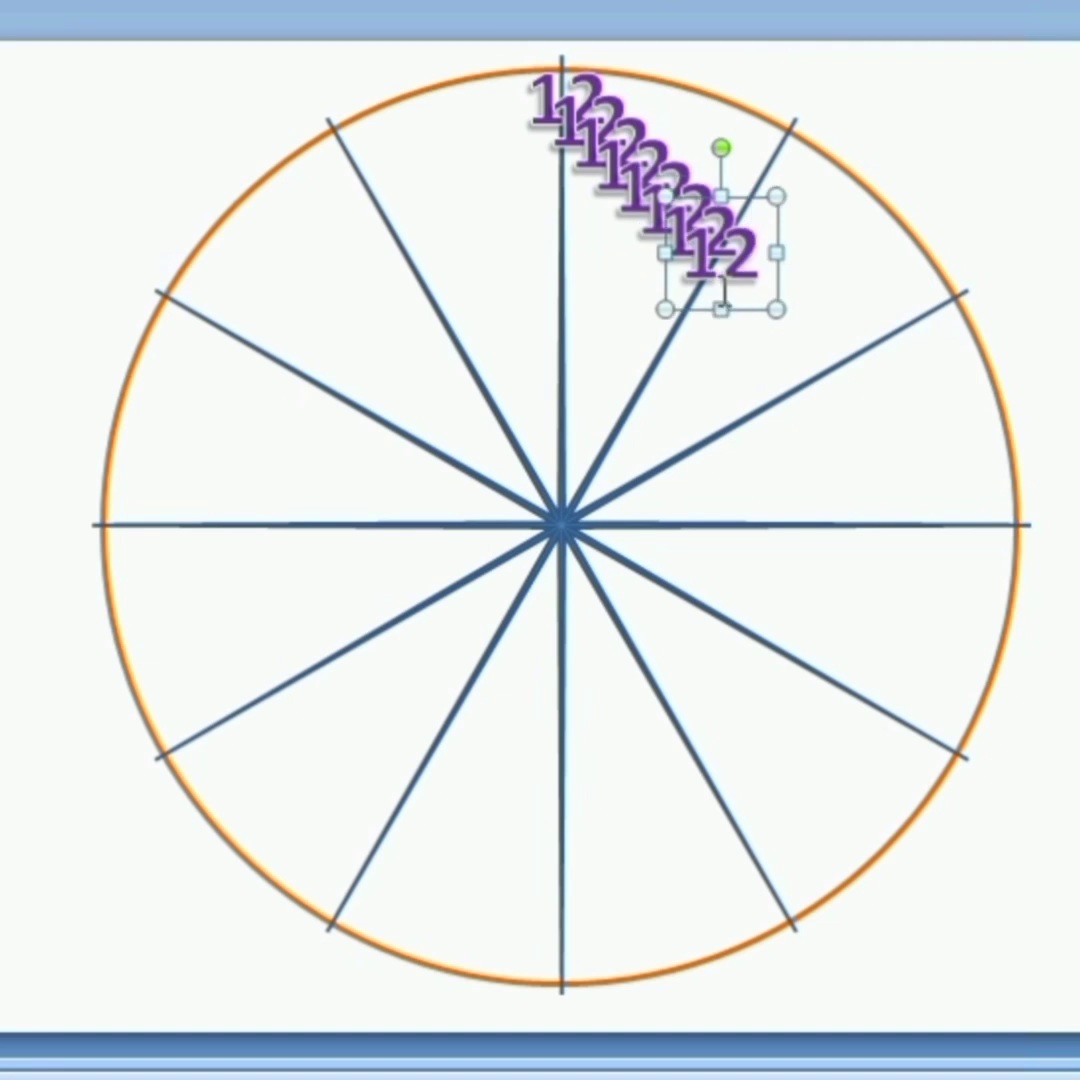
Step: Place the duplicated 12 labels on the spoke ends from 11 o'clock down around to 5 o'clock
drag(722, 280, 386, 213)
key(Left)
key(Up)
click(705, 265)
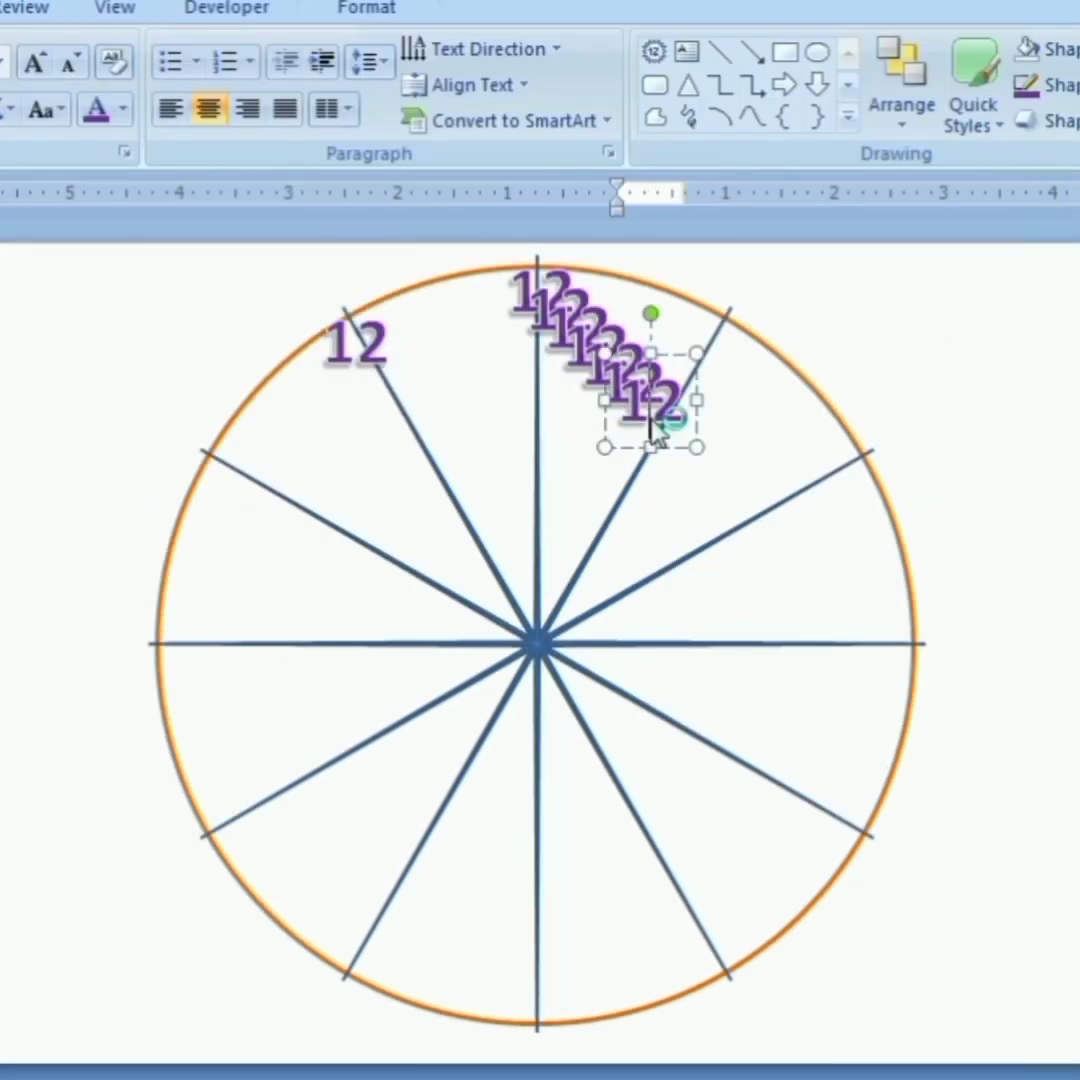
drag(705, 265, 222, 375)
drag(255, 521, 255, 521)
drag(640, 385, 400, 1000)
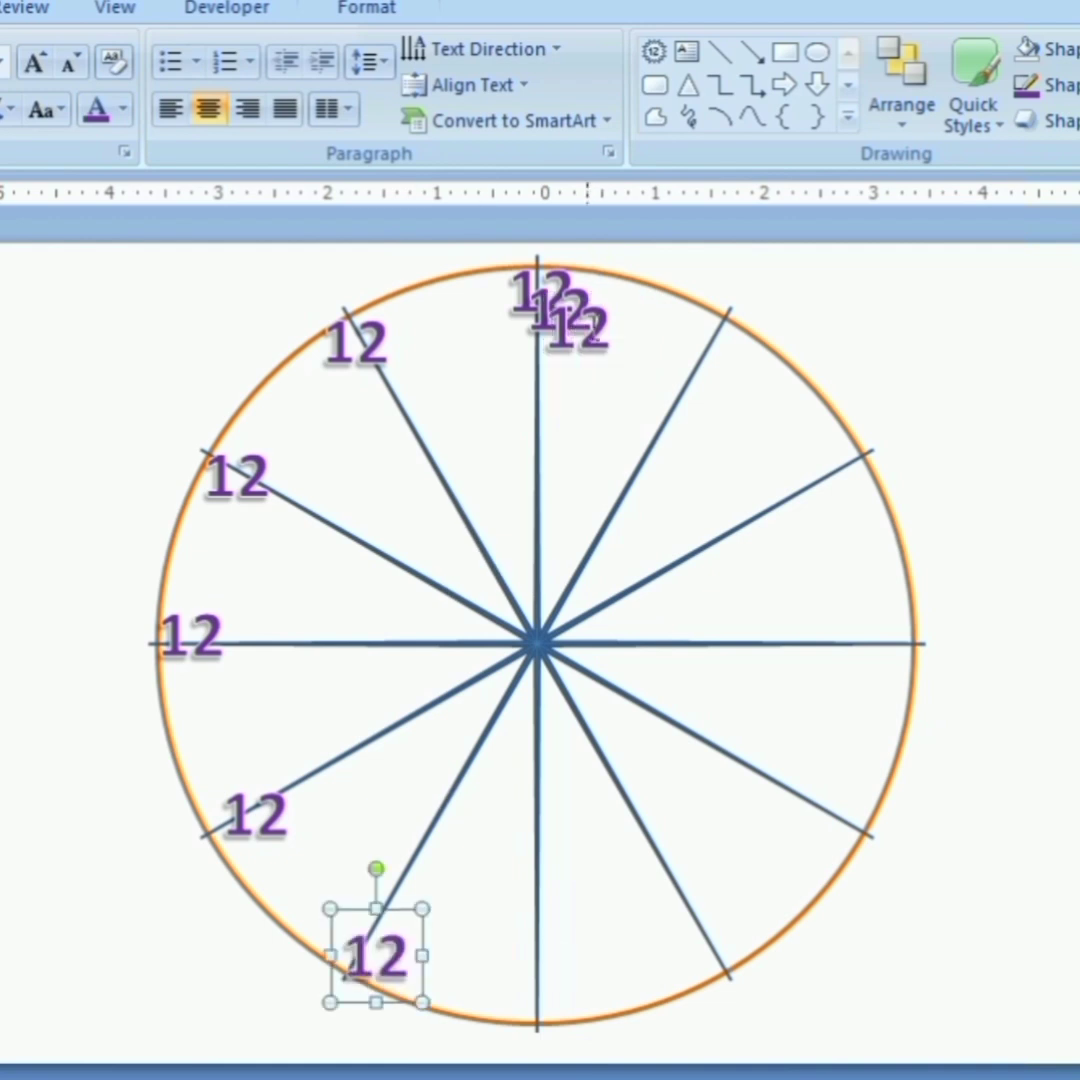
drag(600, 370, 567, 1030)
drag(575, 330, 722, 958)
Step: Make more copies of the 12 label and place them on the spoke ends at 1, 2, 3 and 4 o'clock
click(564, 349)
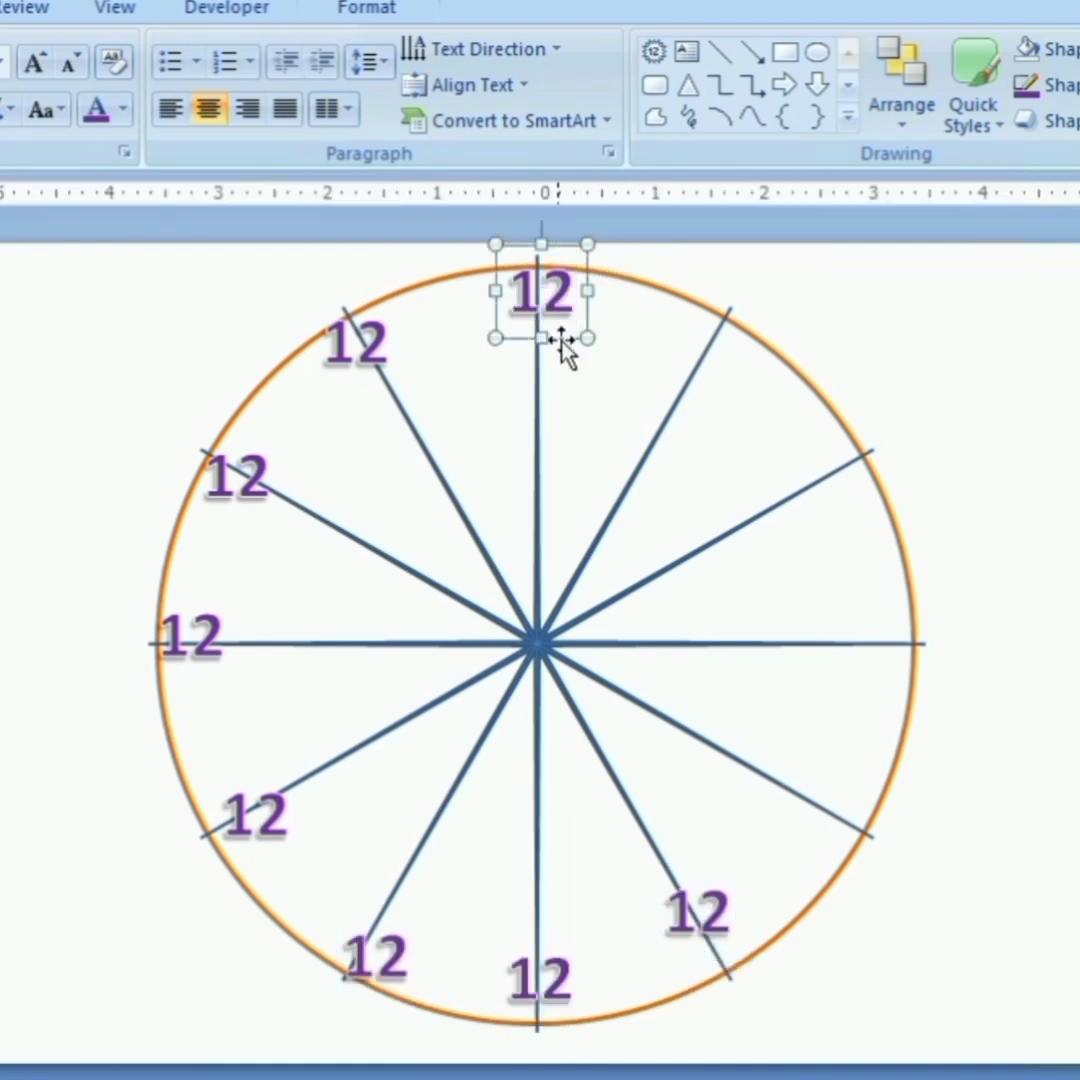
drag(605, 365, 732, 403)
drag(612, 370, 906, 690)
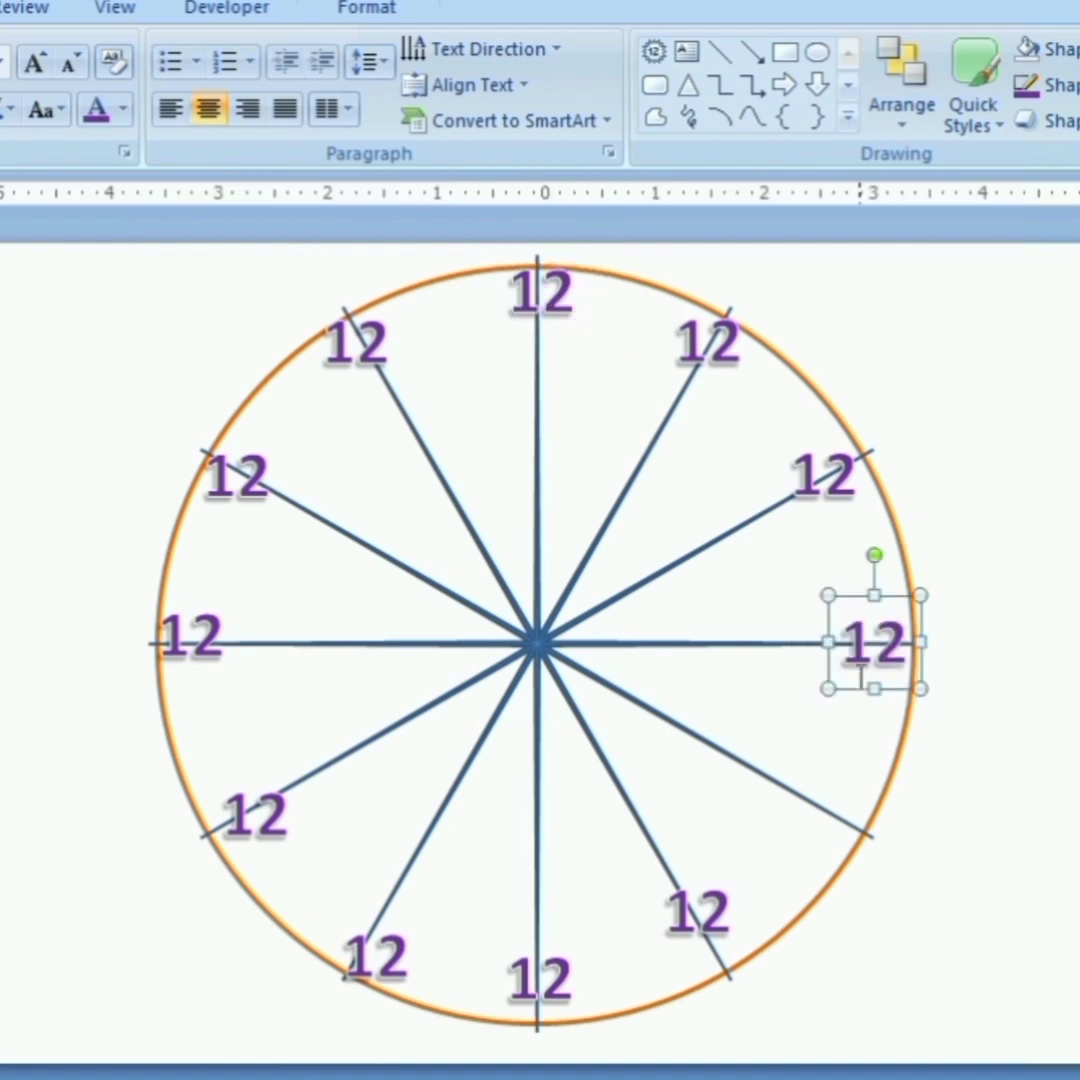
key(ctrl+v)
drag(560, 312, 842, 856)
Step: Renumber the six labels clockwise after the one at 12 o'clock as 1, 2, 3, 4, 5 and 6
double_click(708, 342)
text(1)
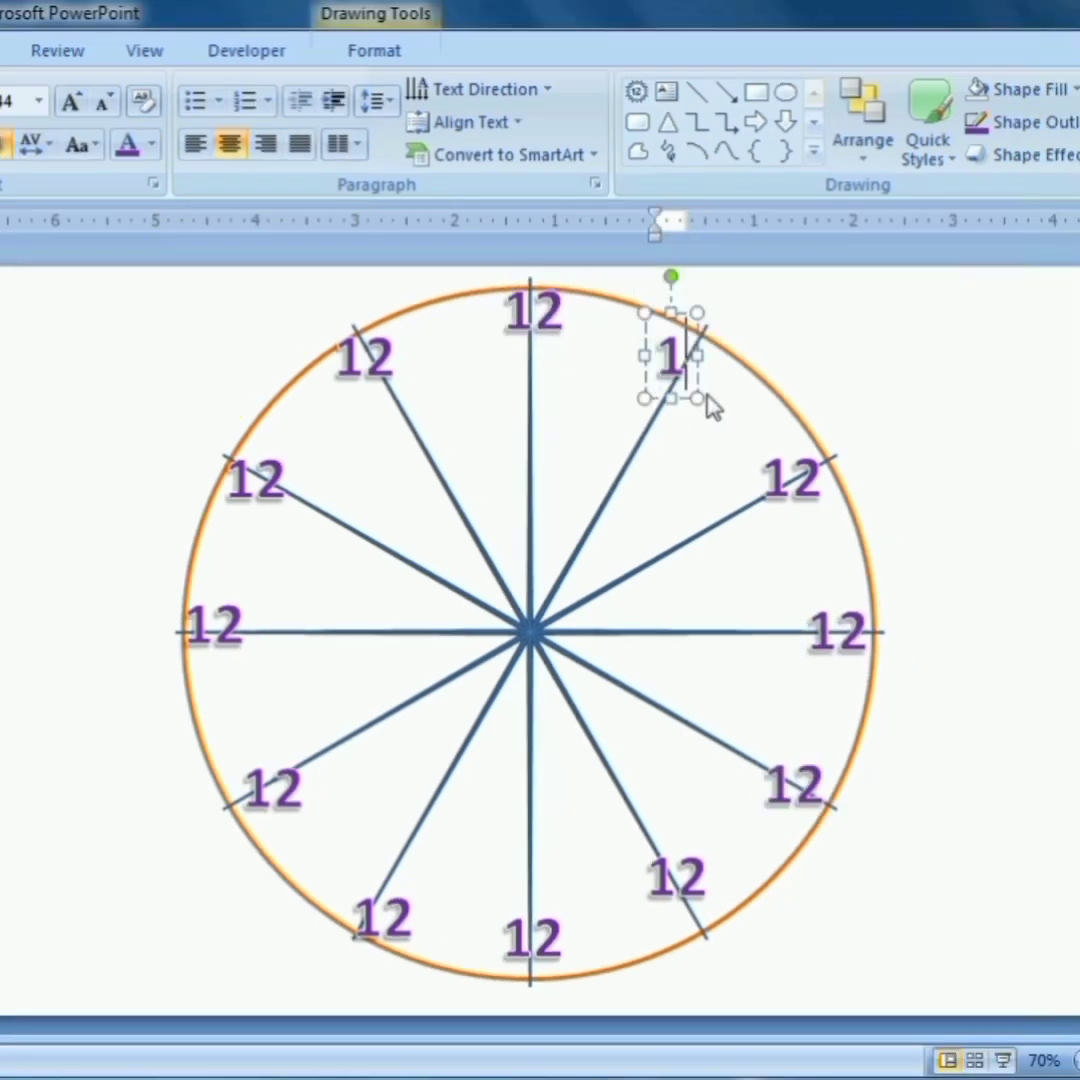
double_click(823, 476)
text(2)
double_click(875, 643)
text(3)
double_click(795, 785)
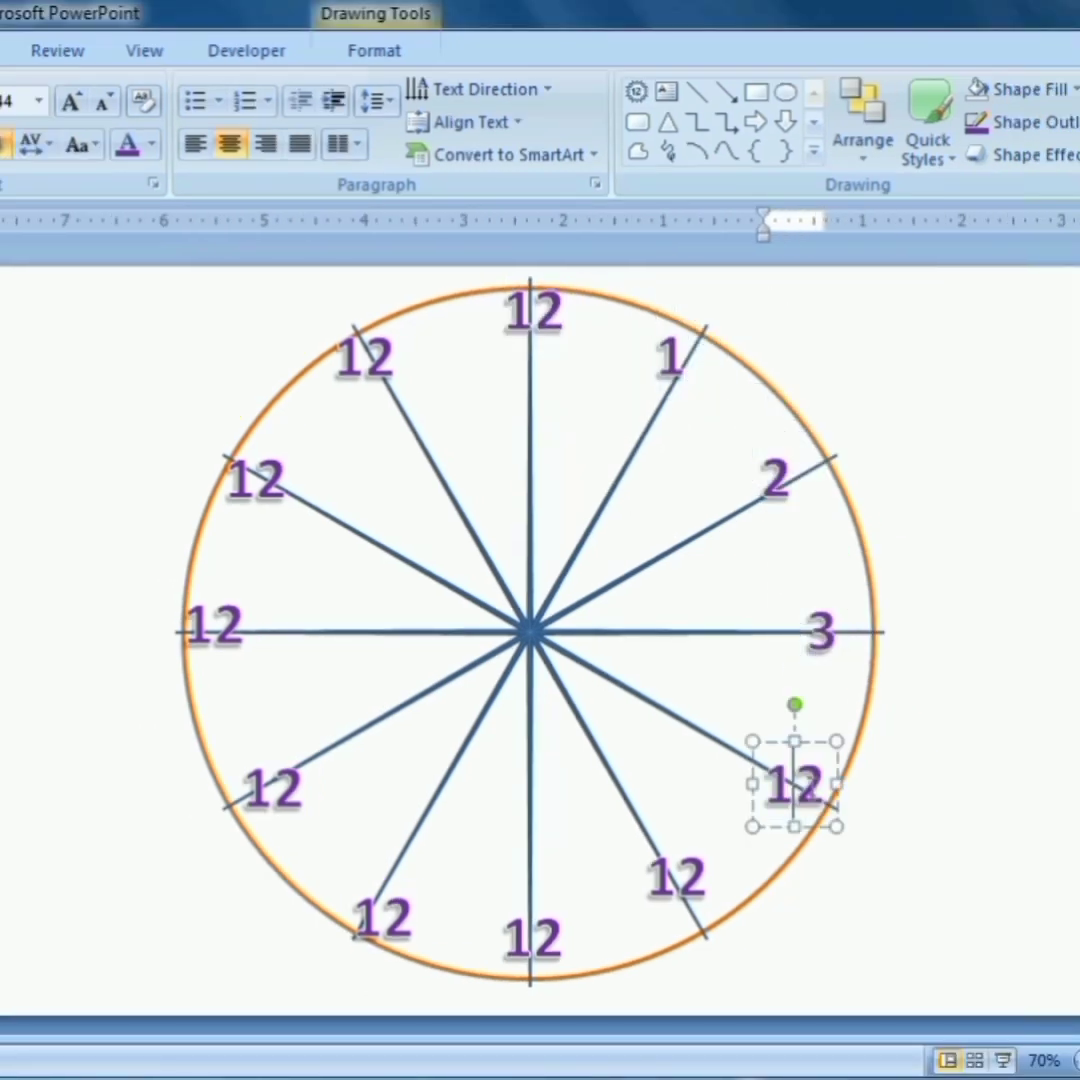
text(4)
double_click(677, 878)
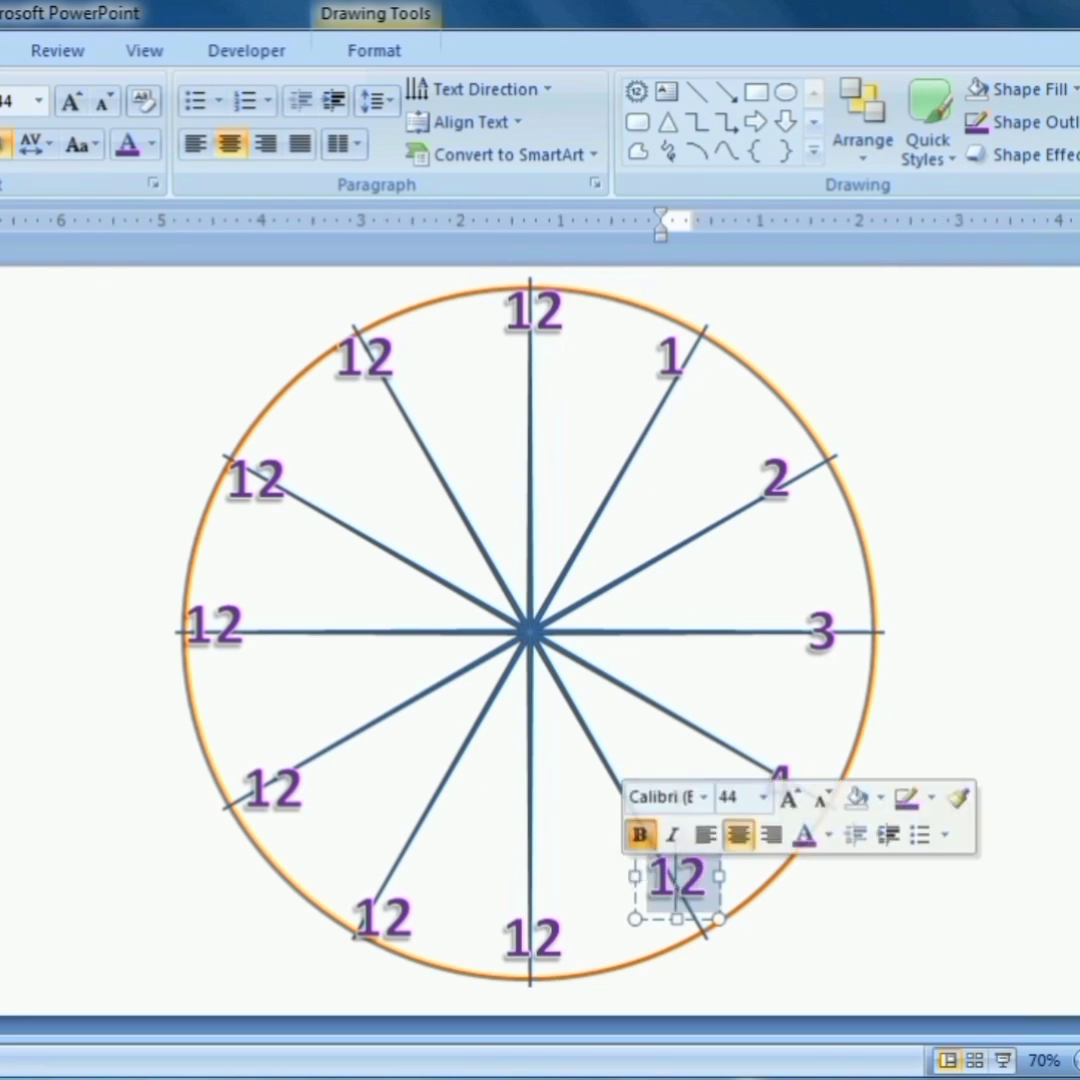
text(5)
double_click(533, 937)
text(6)
Step: Renumber the remaining labels clockwise after 6 as 7, 8, 9, 10 and 11
double_click(381, 916)
text(7)
double_click(272, 788)
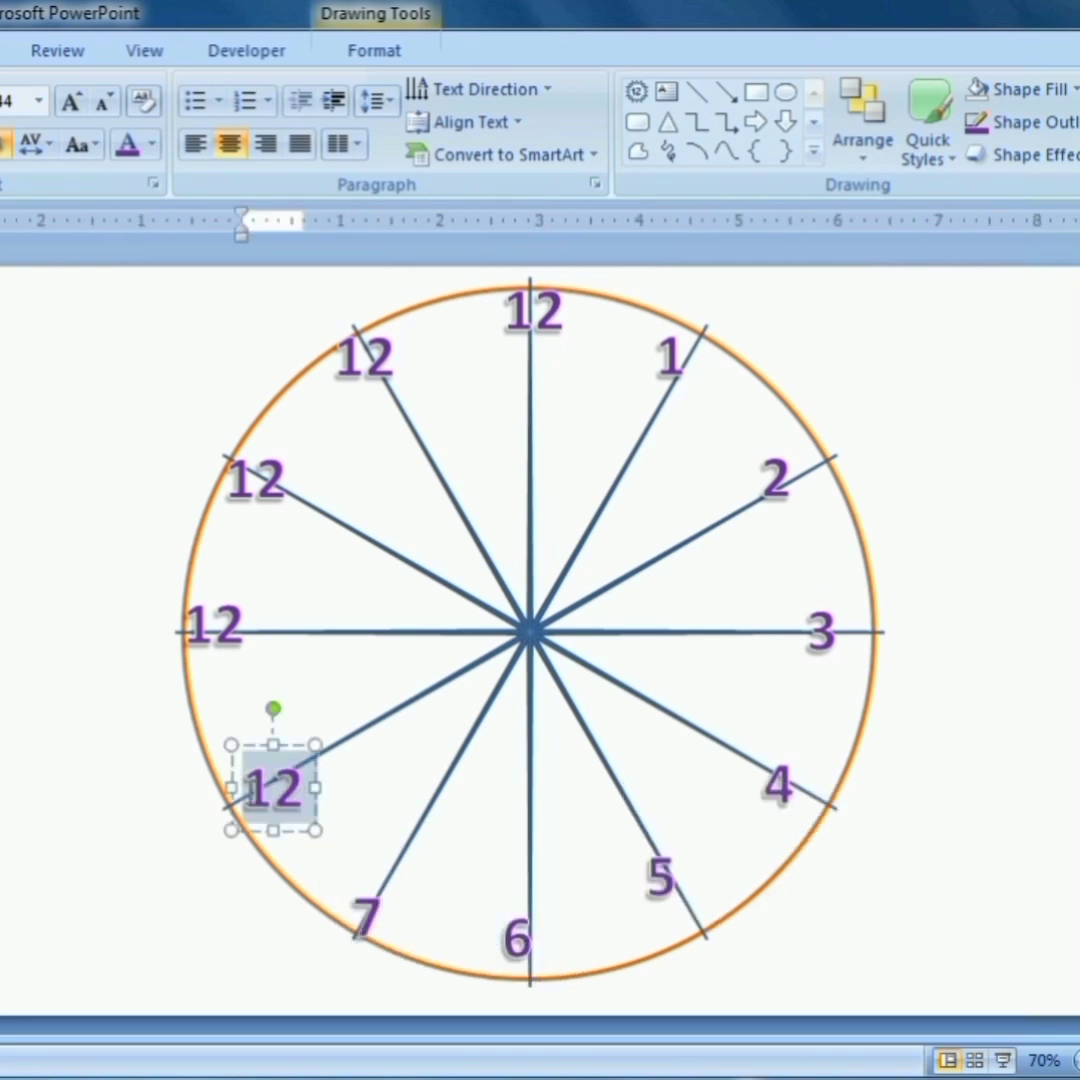
text(8)
double_click(214, 625)
text(9)
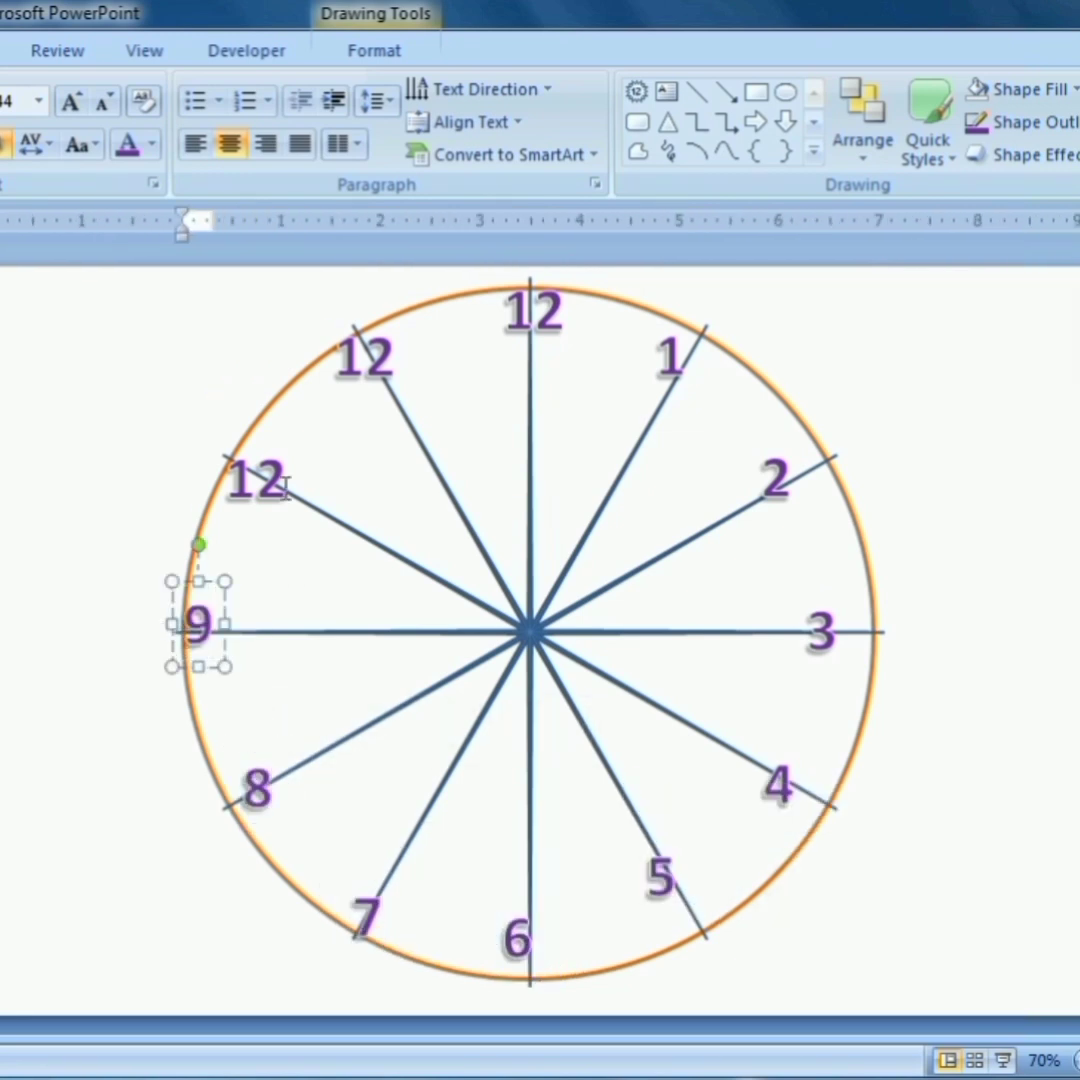
double_click(258, 480)
text(10)
double_click(363, 357)
text(11)
click(790, 607)
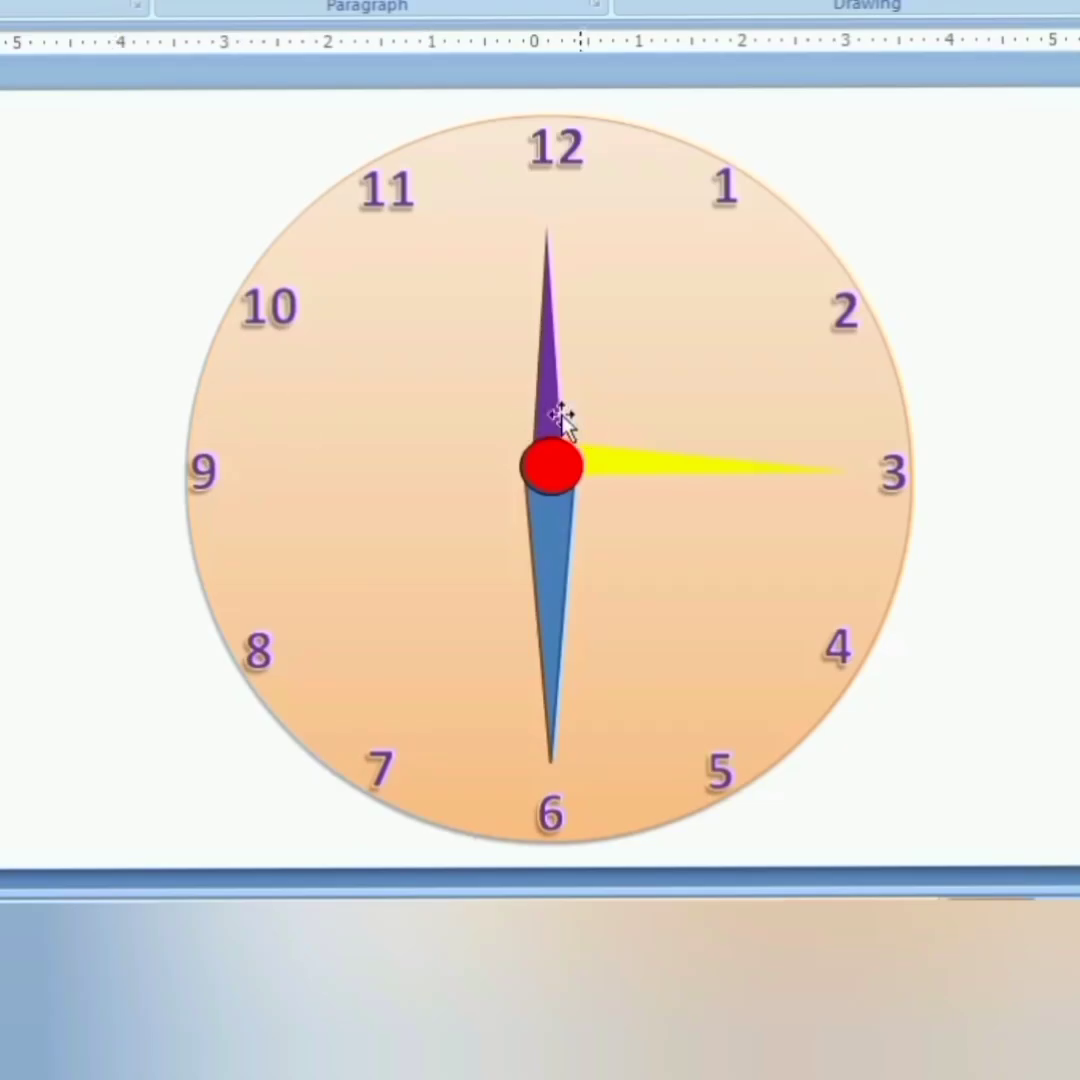
click(552, 366)
click(660, 470)
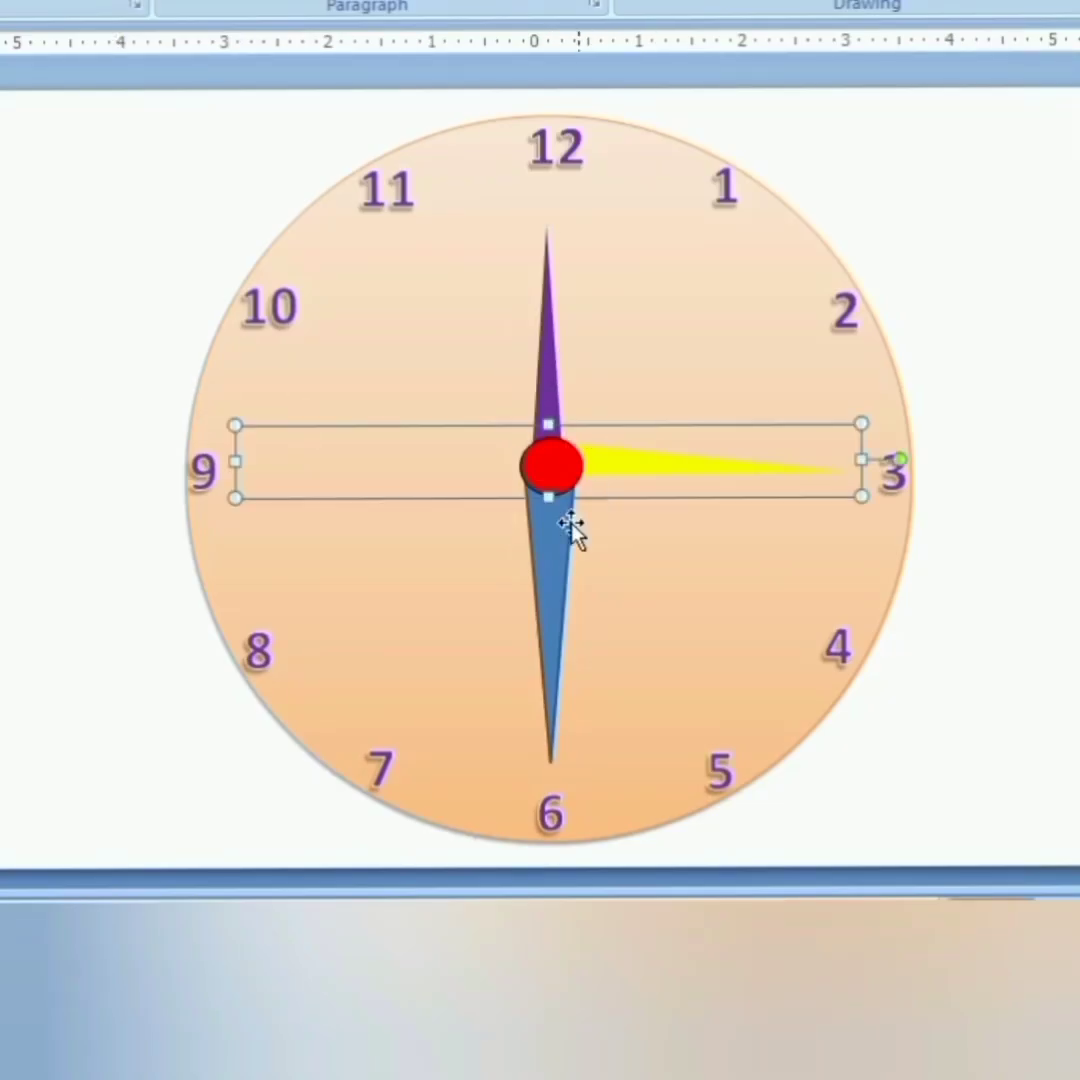
click(545, 568)
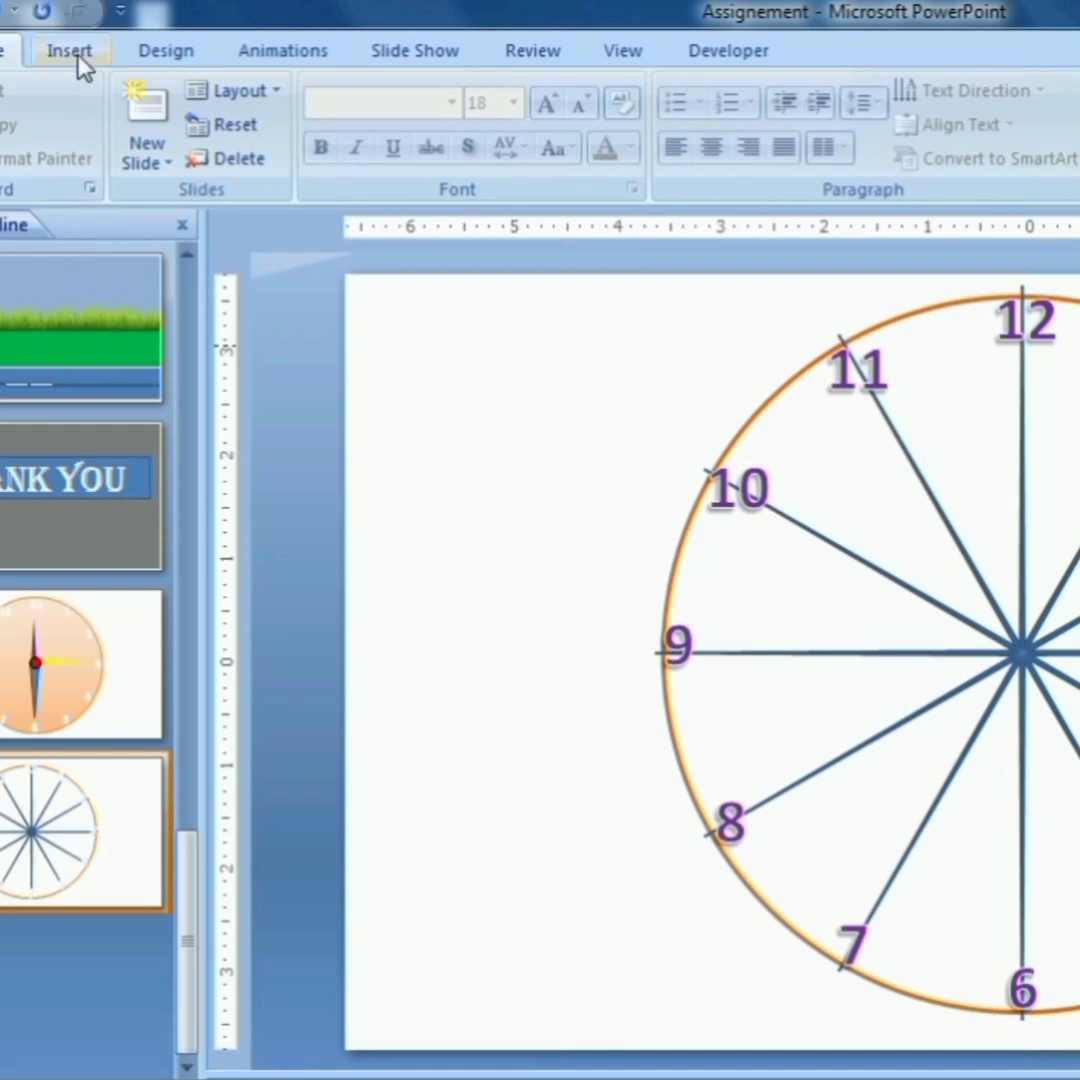
Step: Draw a tall, narrow isosceles triangle beside the clock face and make two copies of it
click(72, 52)
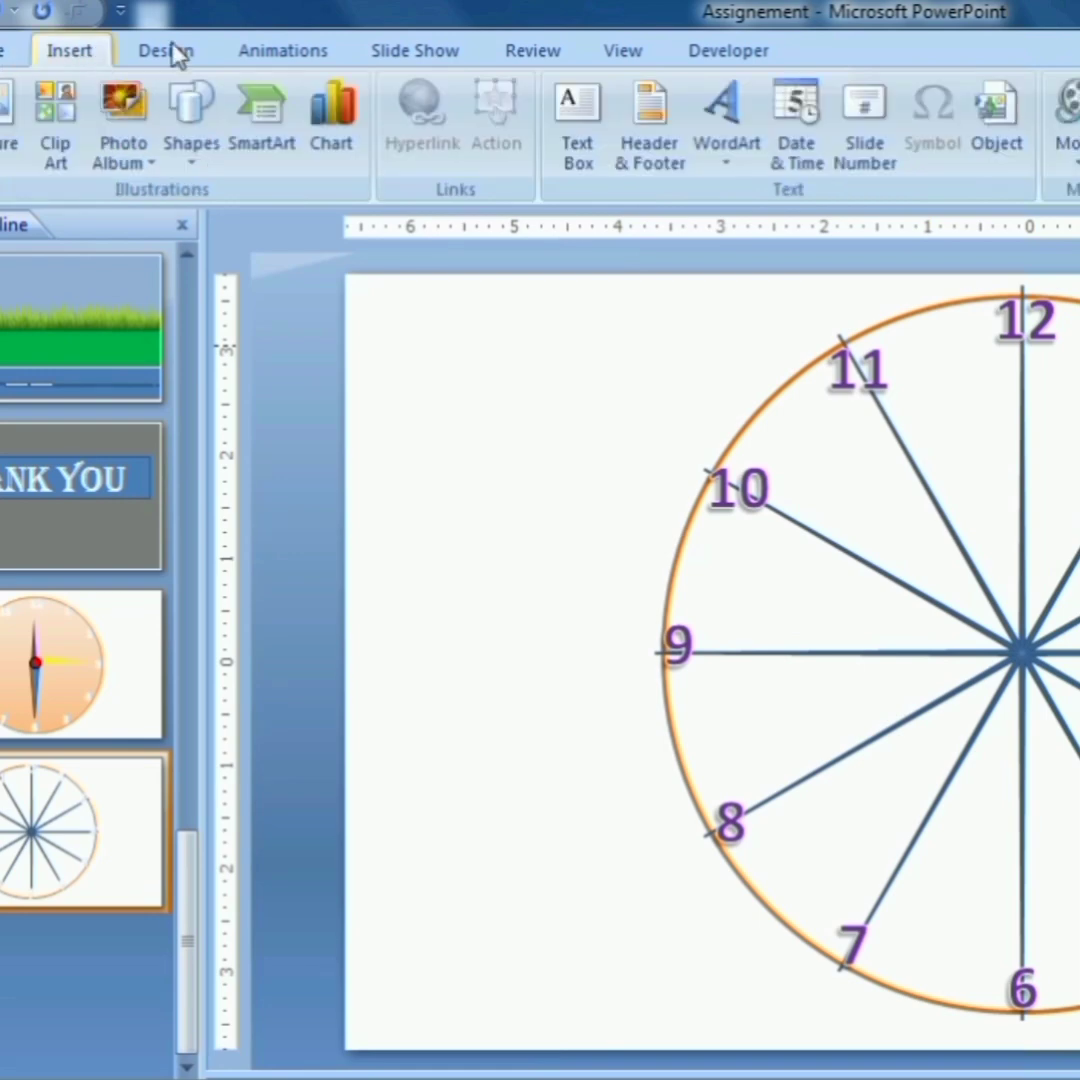
click(190, 160)
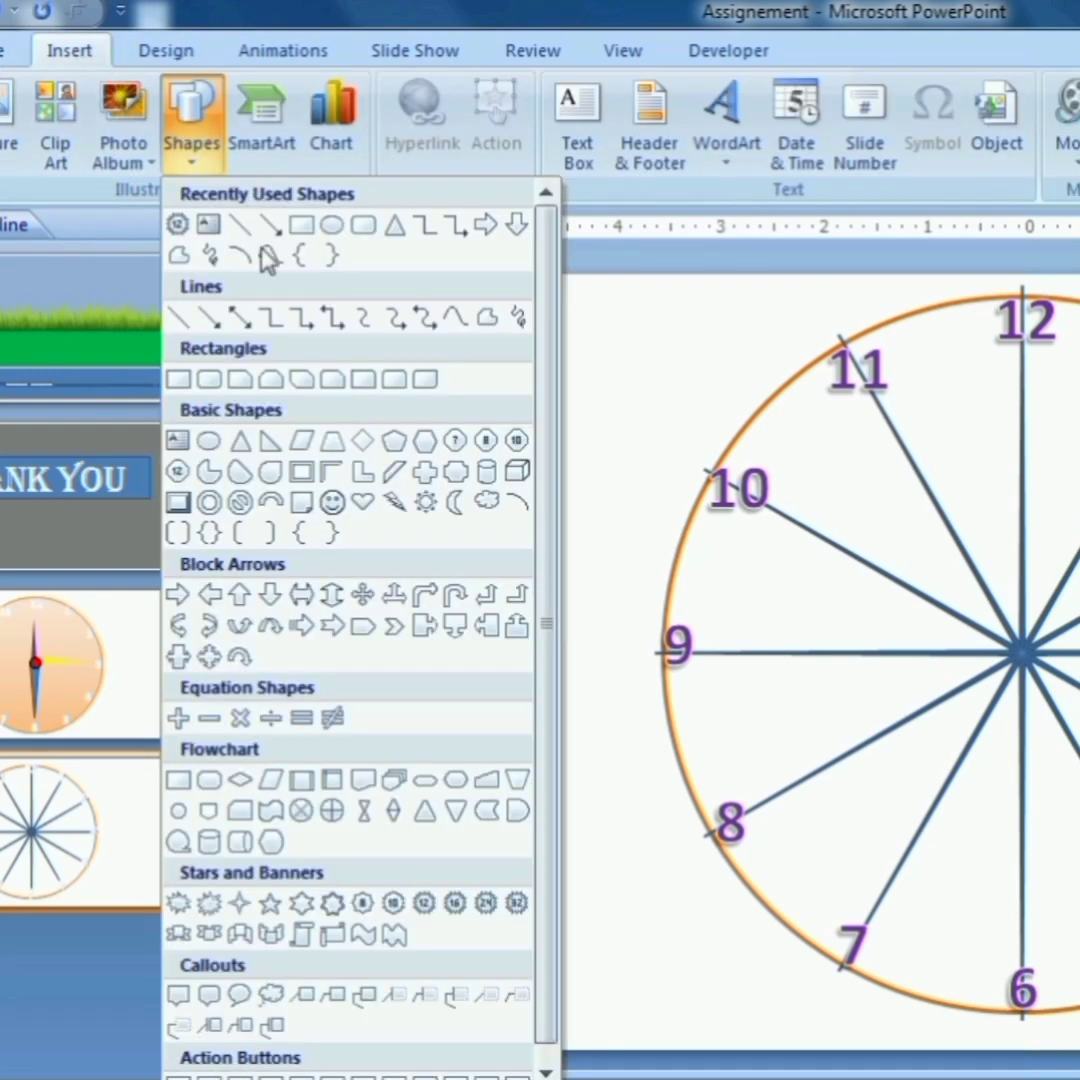
click(242, 442)
mouse_move(413, 376)
mouse_down()
mouse_move(494, 651)
mouse_move(458, 779)
mouse_up()
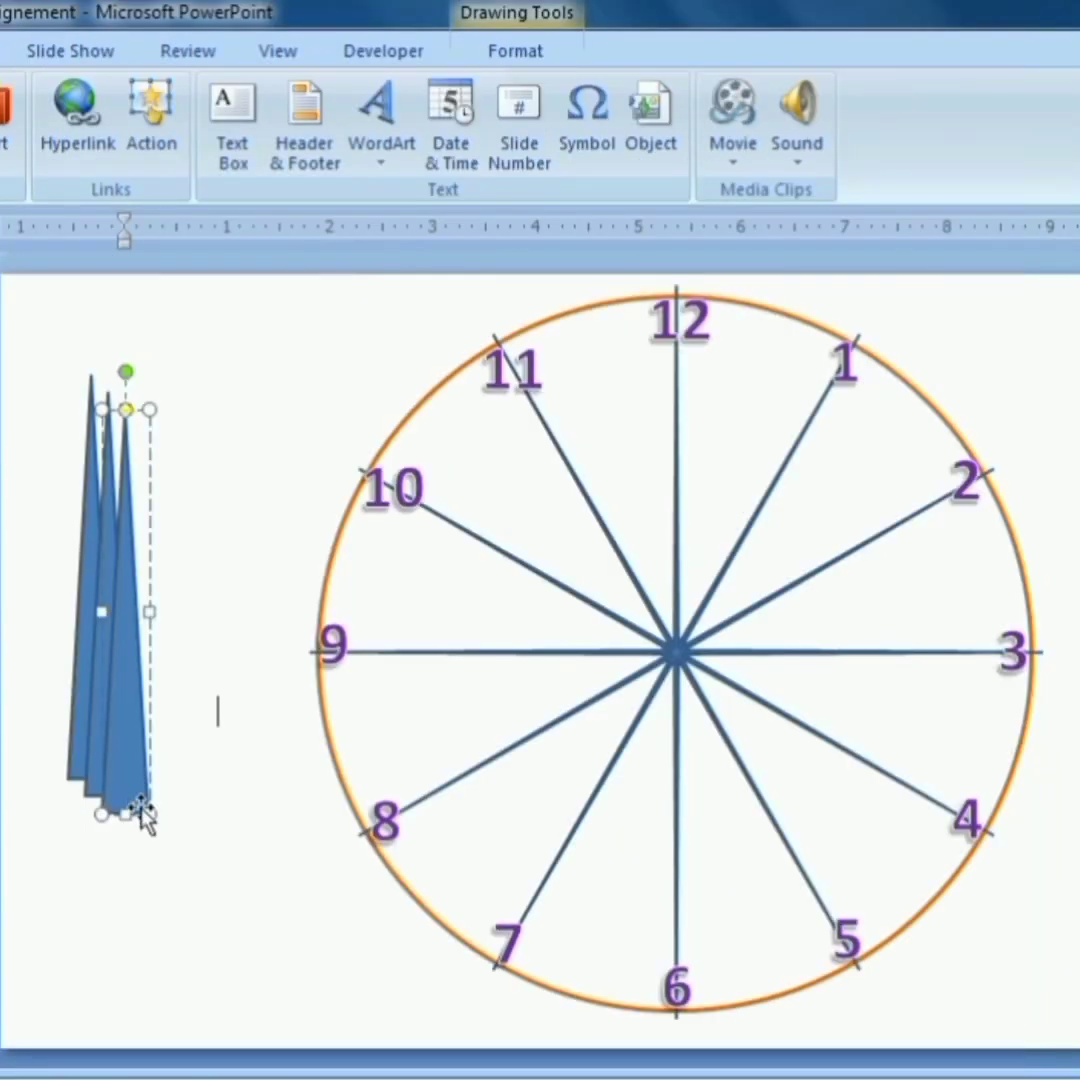
Step: Shrink one triangle into a hand from the clock's centre toward 12, and place another rotated toward 3
drag(145, 812, 206, 775)
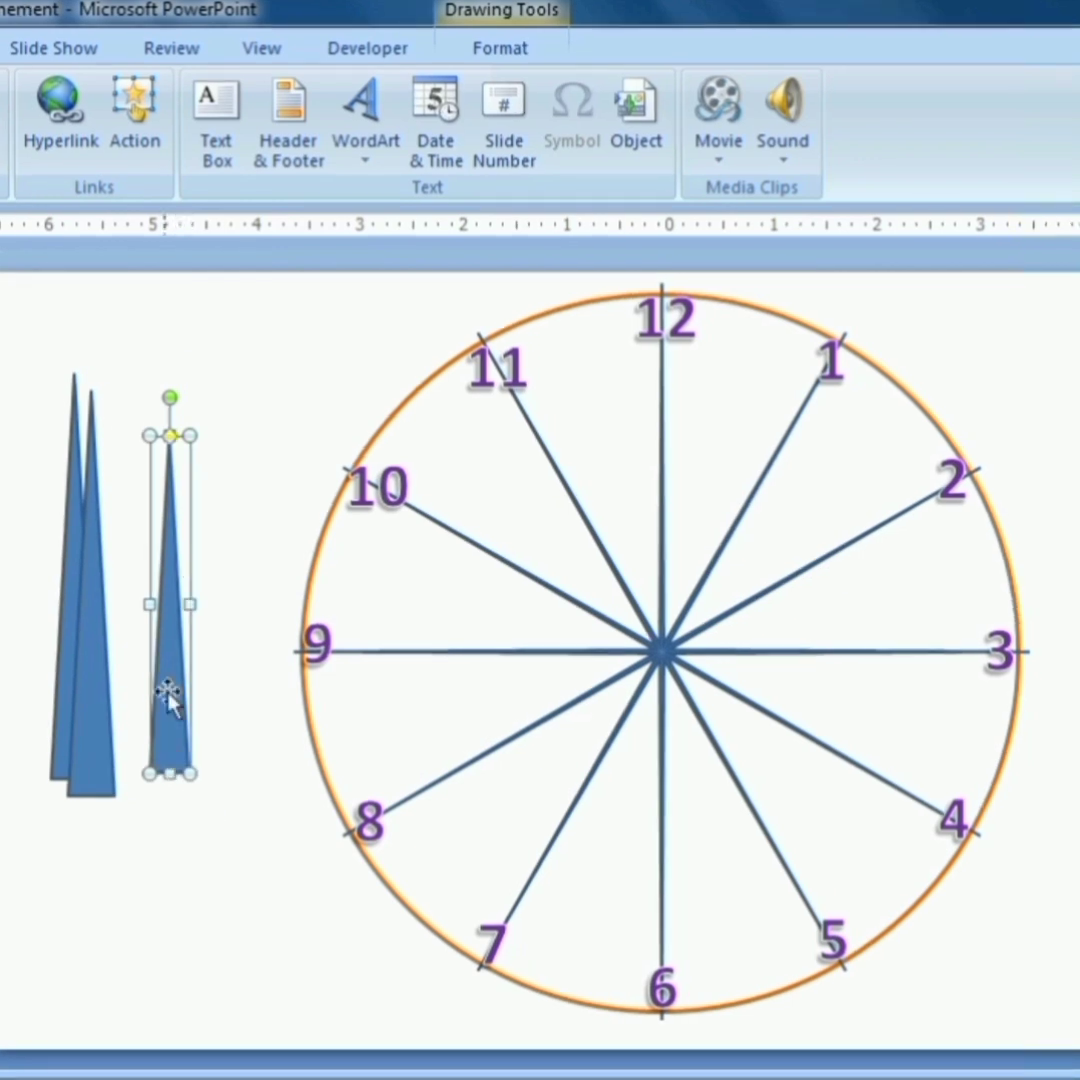
drag(170, 700, 661, 580)
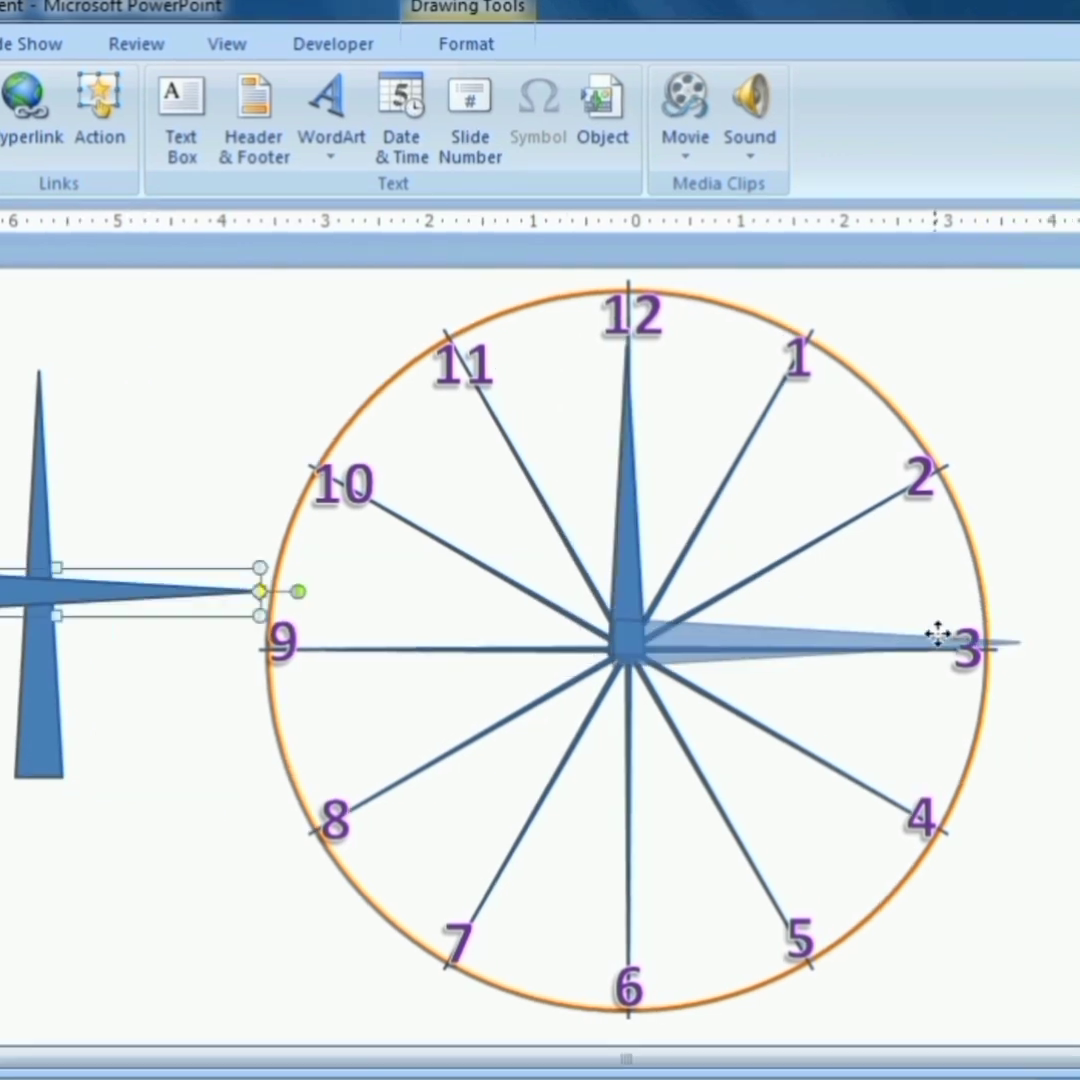
drag(935, 634, 958, 641)
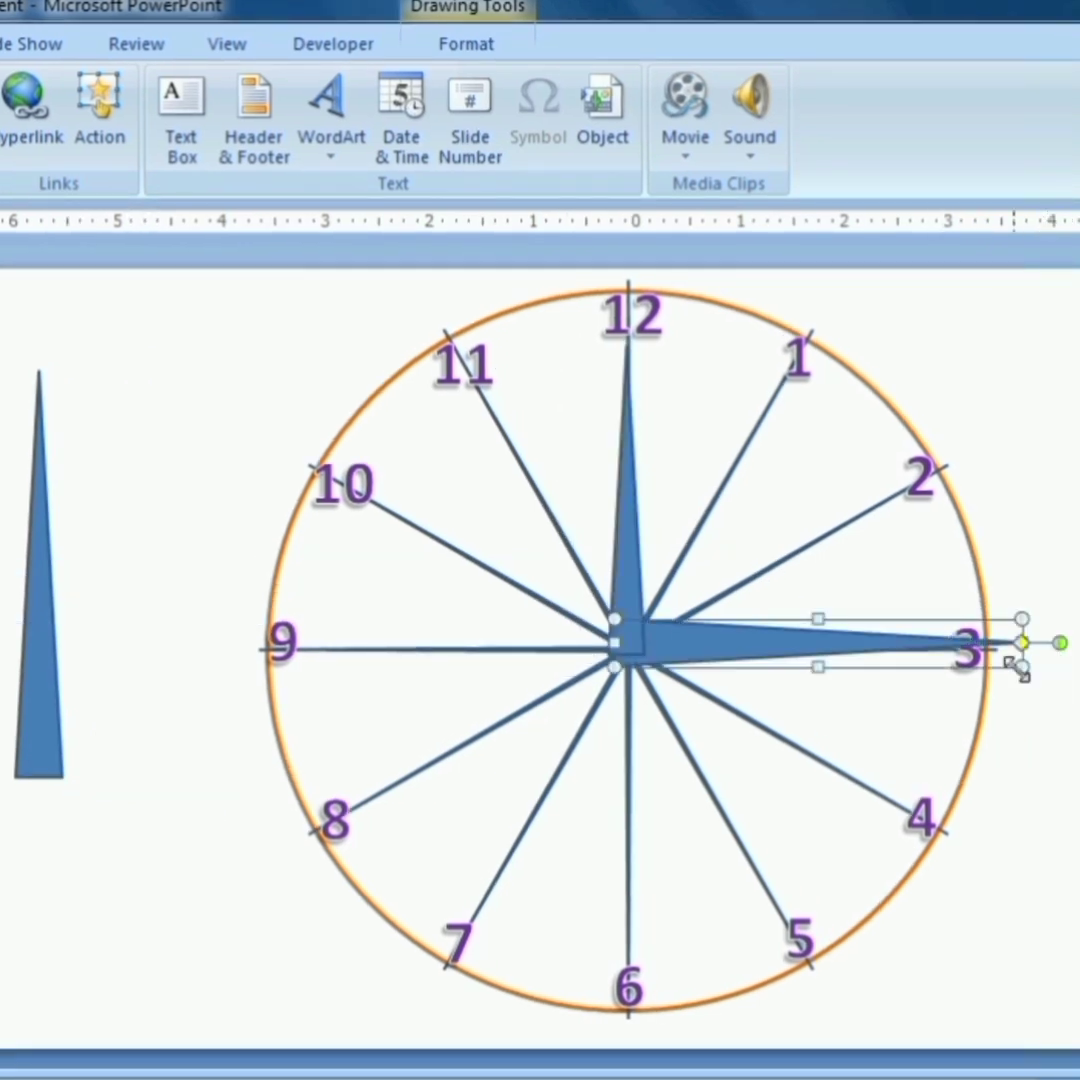
Step: Flip the remaining triangle to point down and place it from the clock's centre toward 6
click(41, 478)
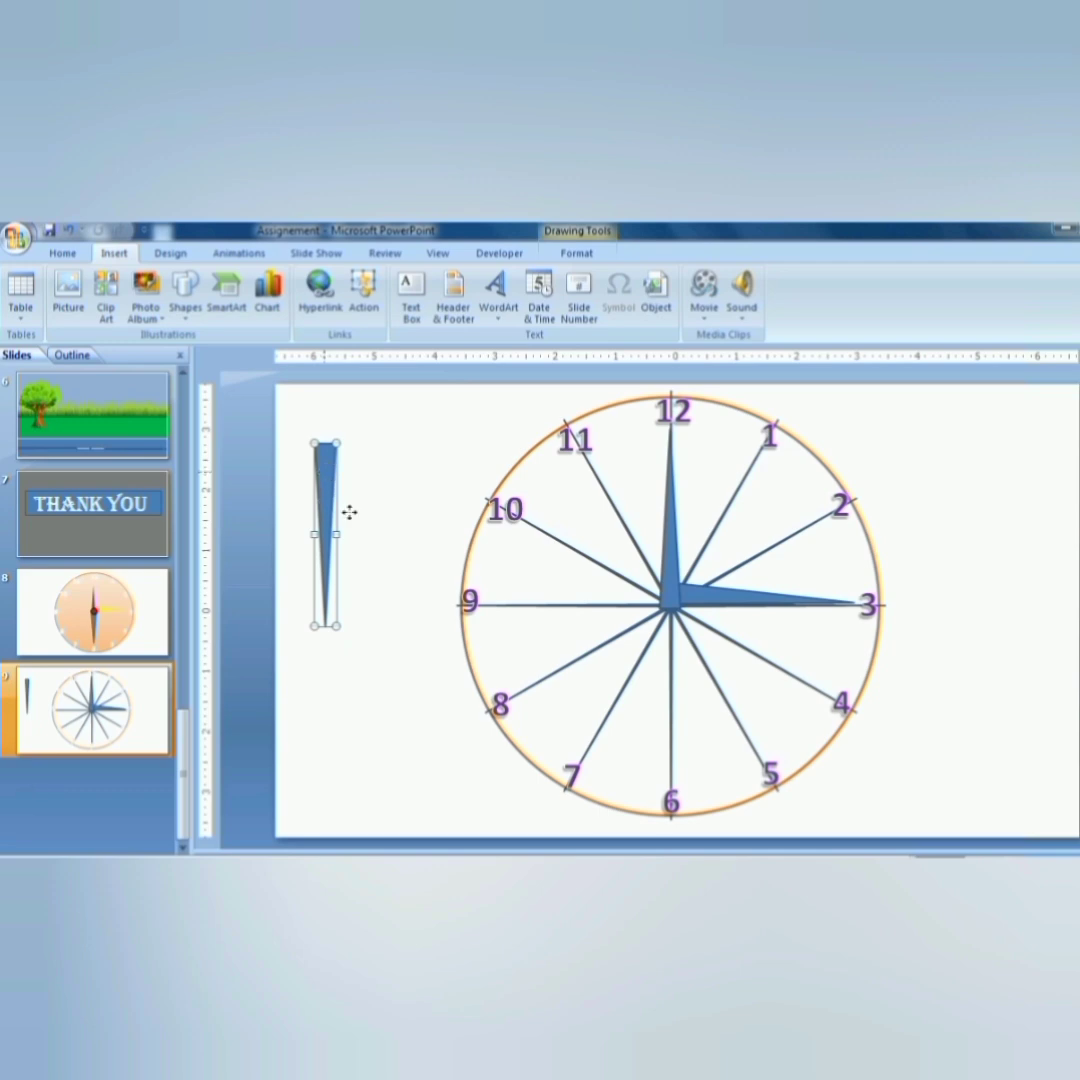
drag(349, 512, 668, 628)
click(5, 58)
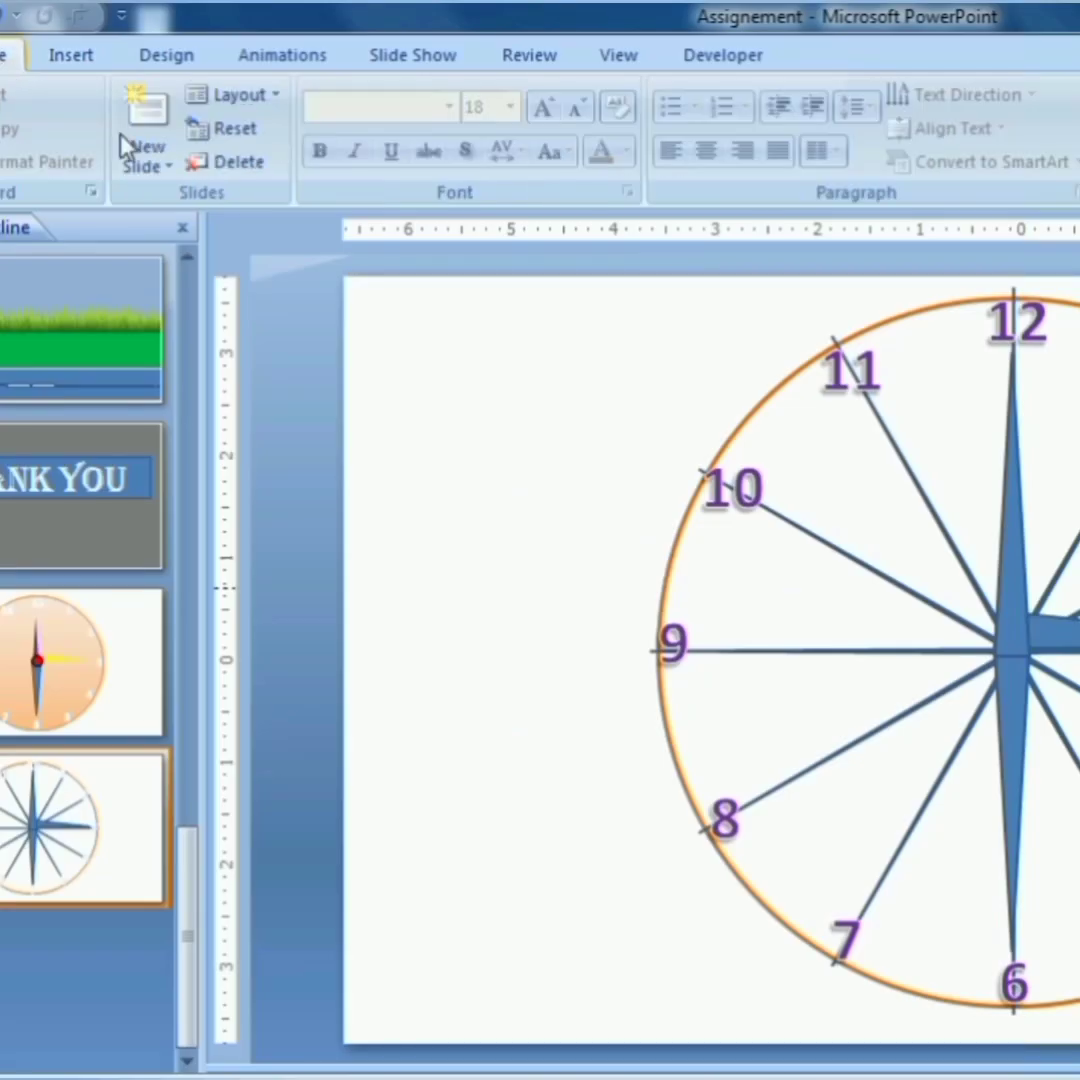
Step: Draw a small circle over the clock's centre where the triangle hands meet
scroll(301, 133, down, 1)
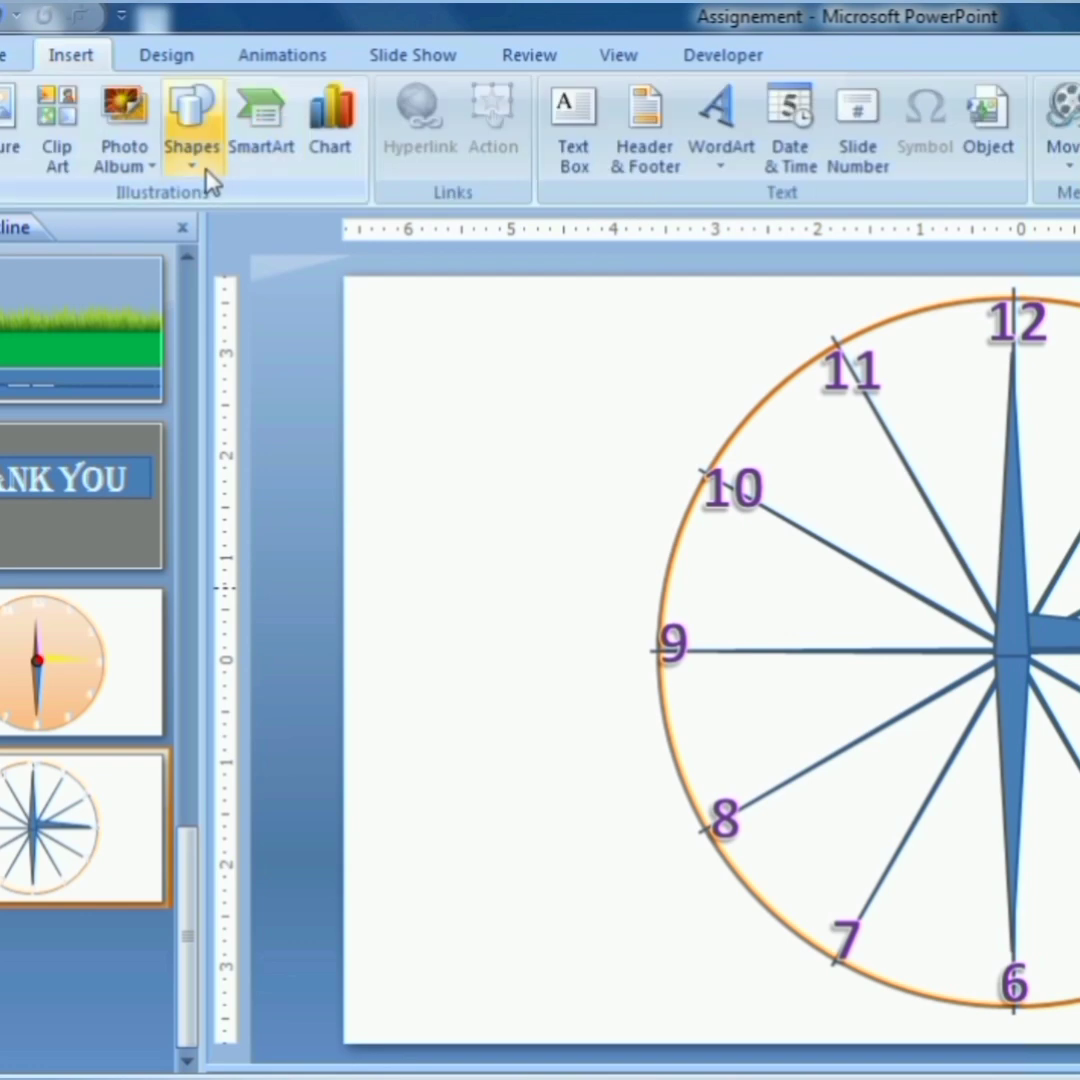
click(200, 168)
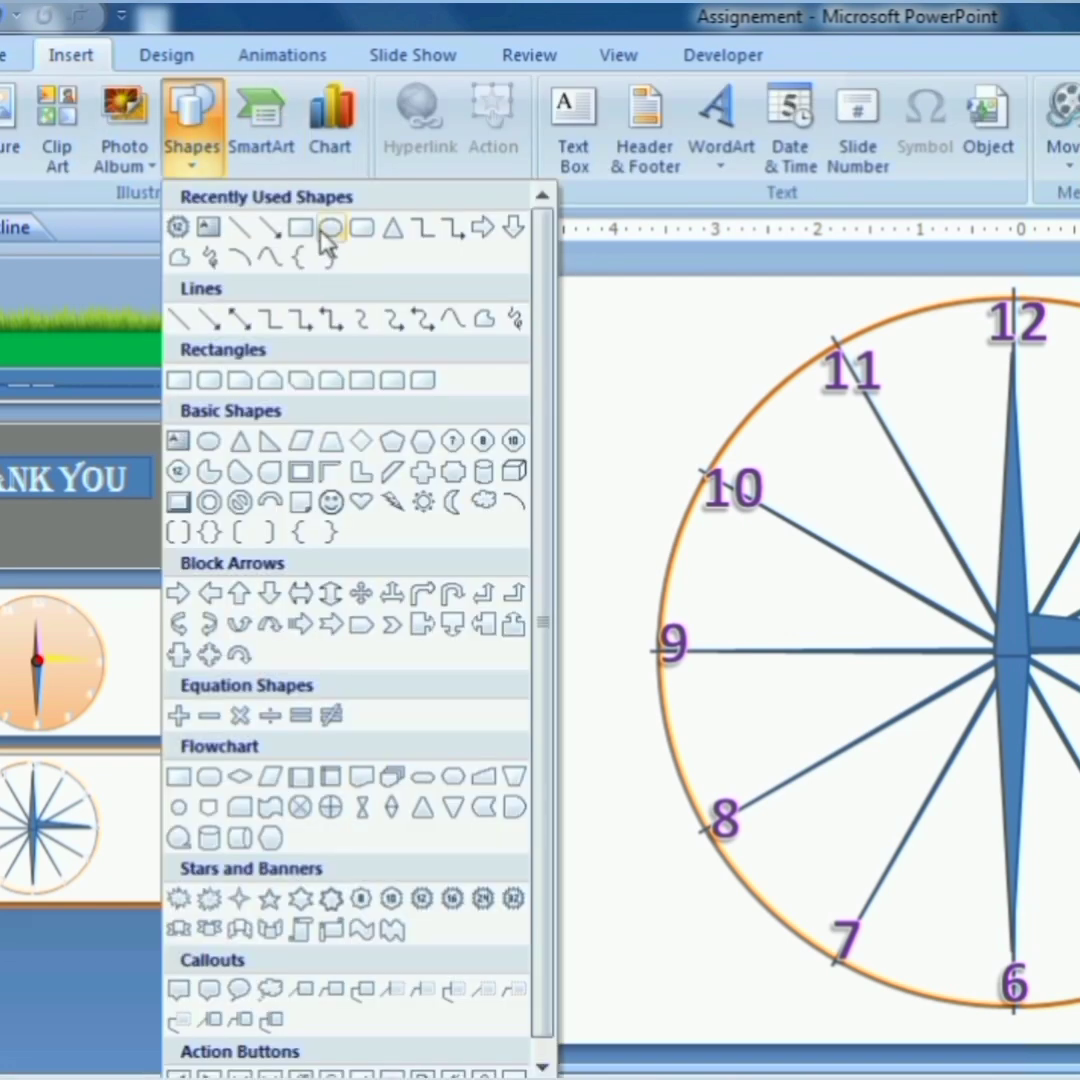
click(330, 229)
drag(984, 608, 1042, 681)
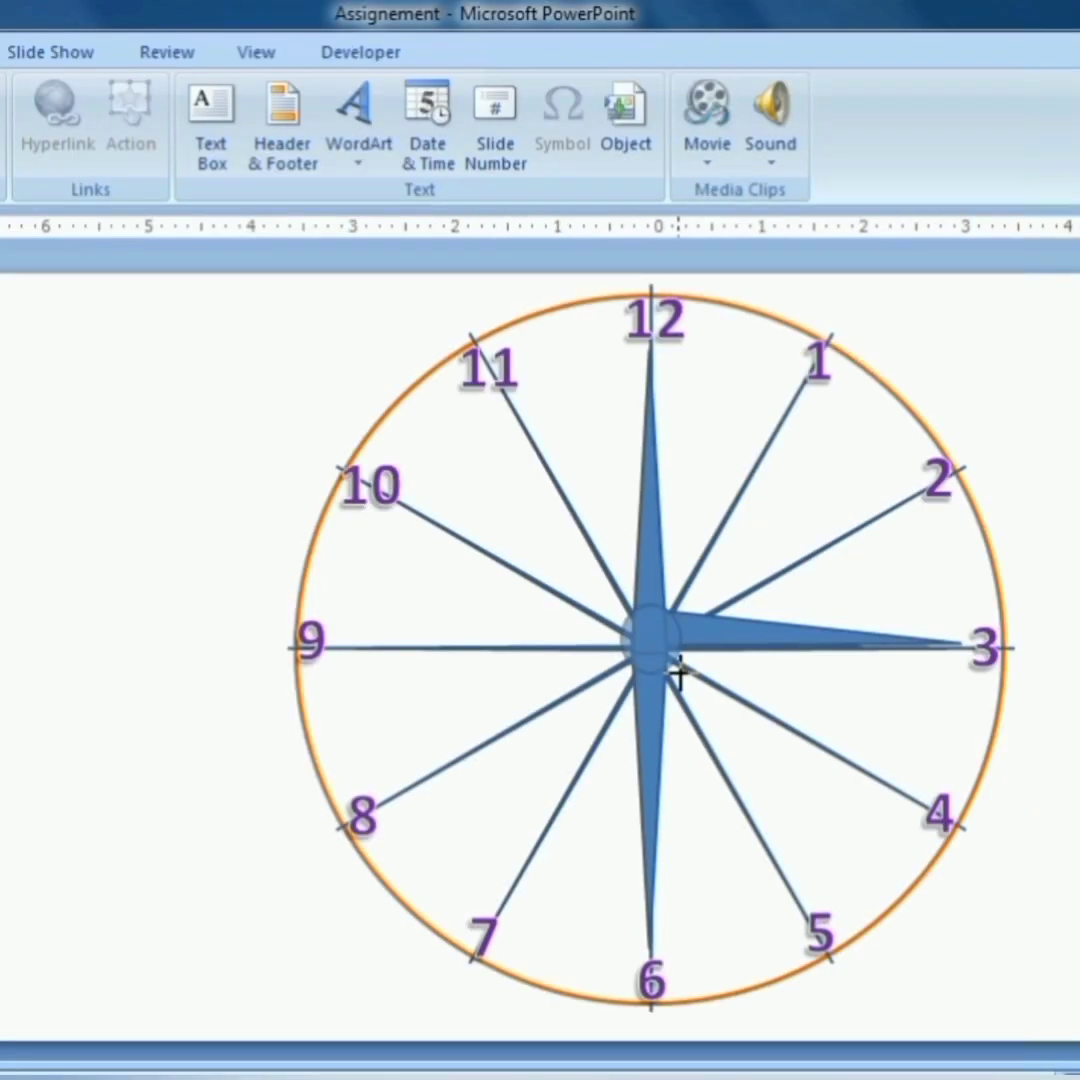
drag(678, 675, 681, 674)
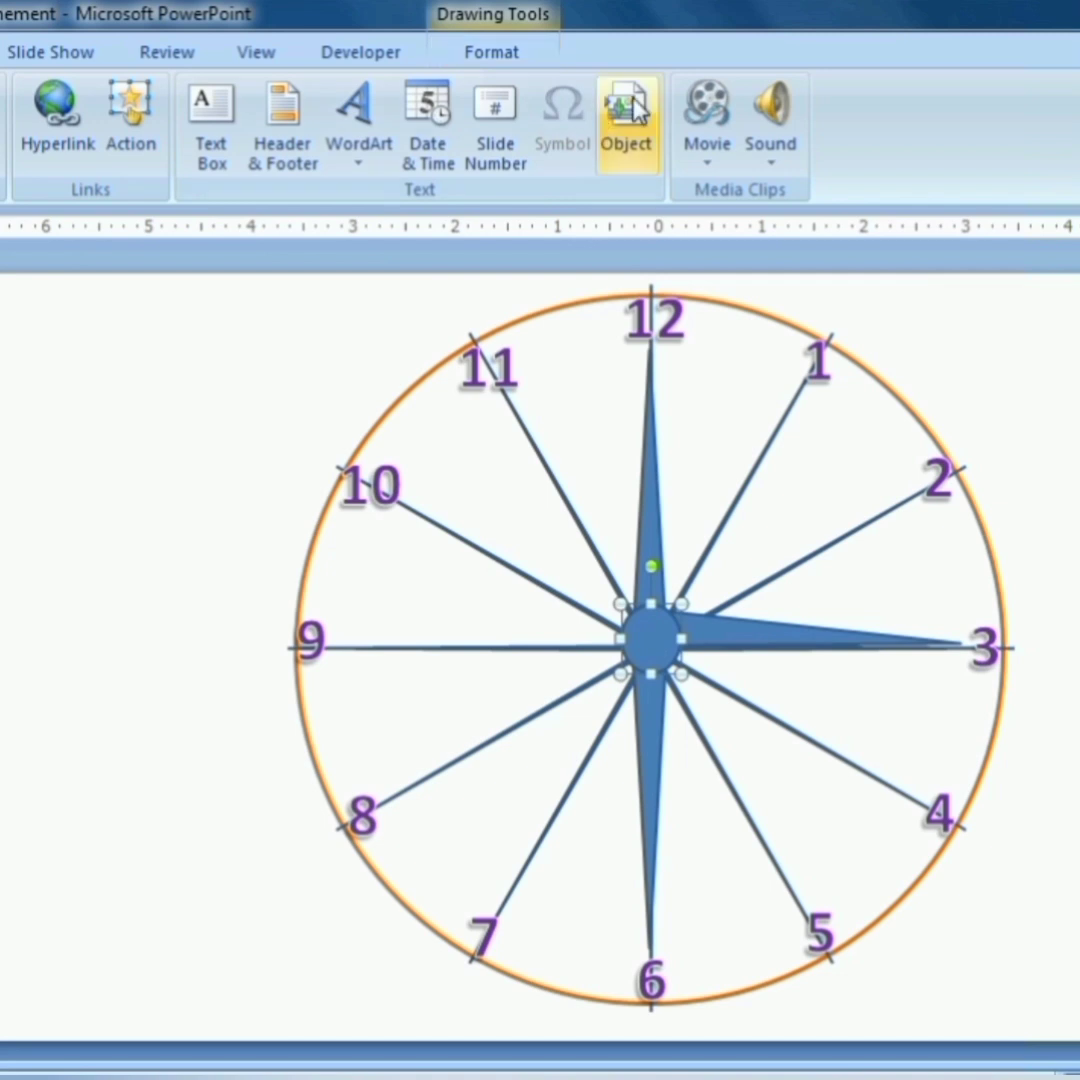
Step: Change the small centre circle's fill to the standard orange
click(493, 55)
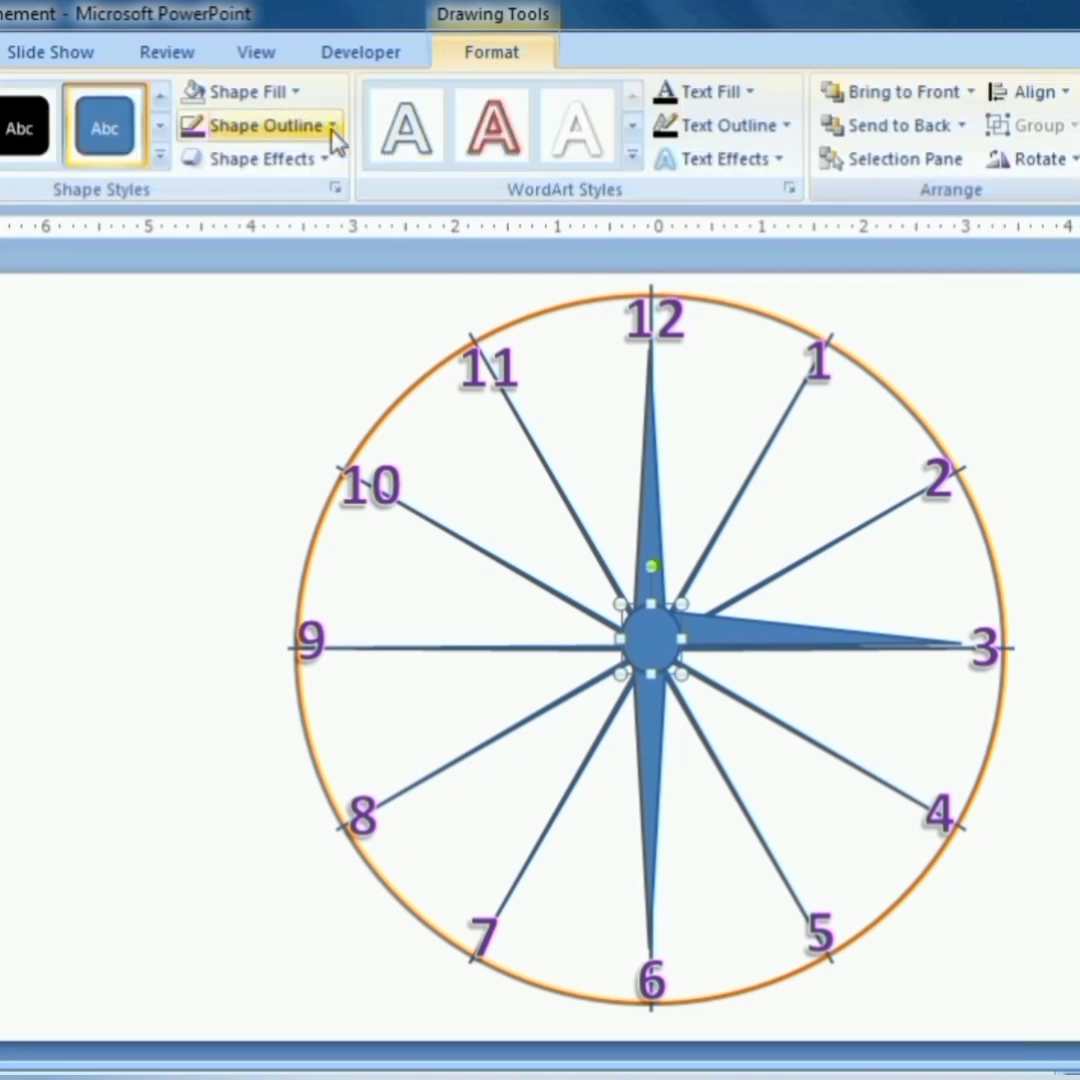
click(285, 95)
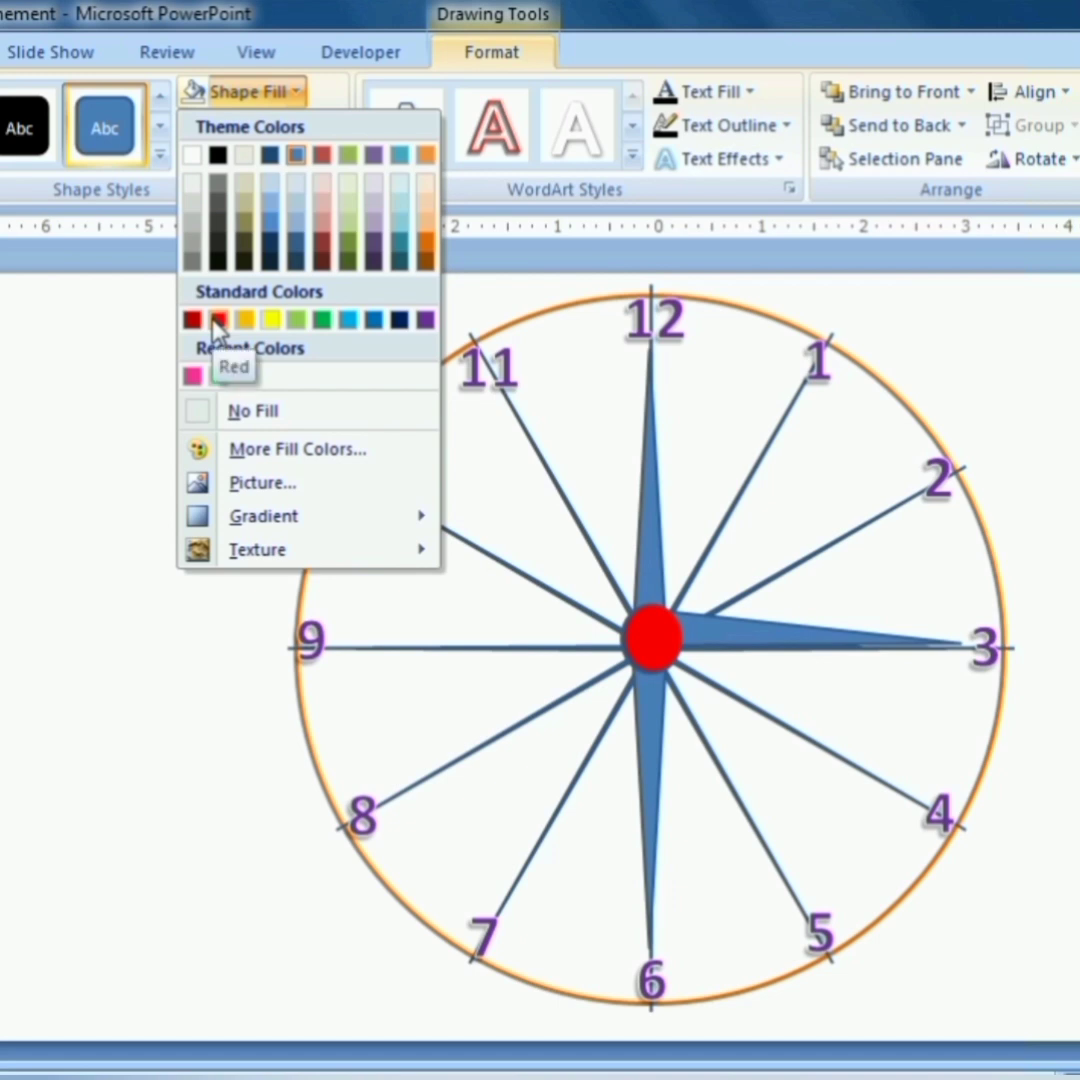
click(218, 320)
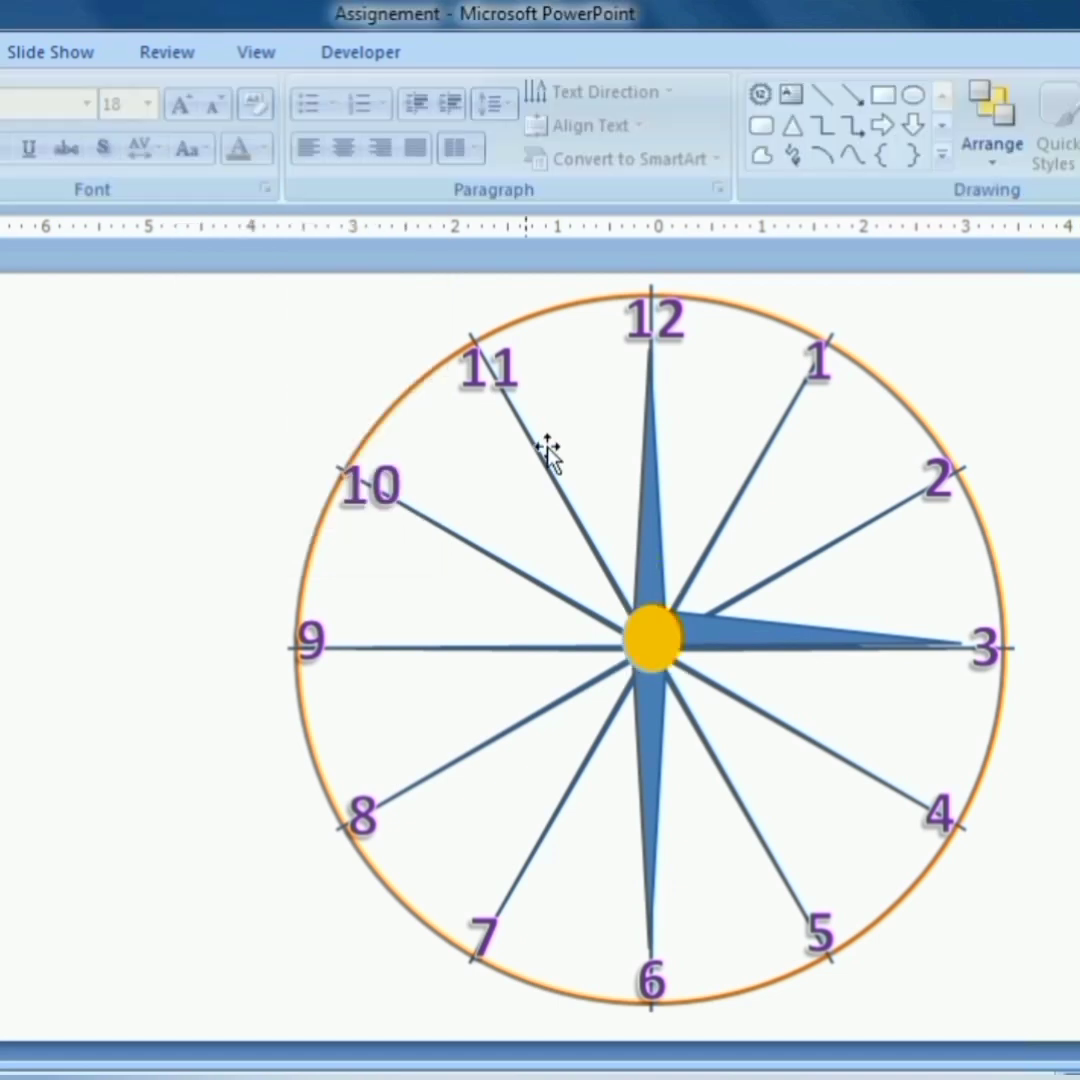
Step: Delete the star spokes and apply the orange Subtle Effect shape style to the large clock-face circle
double_click(532, 458)
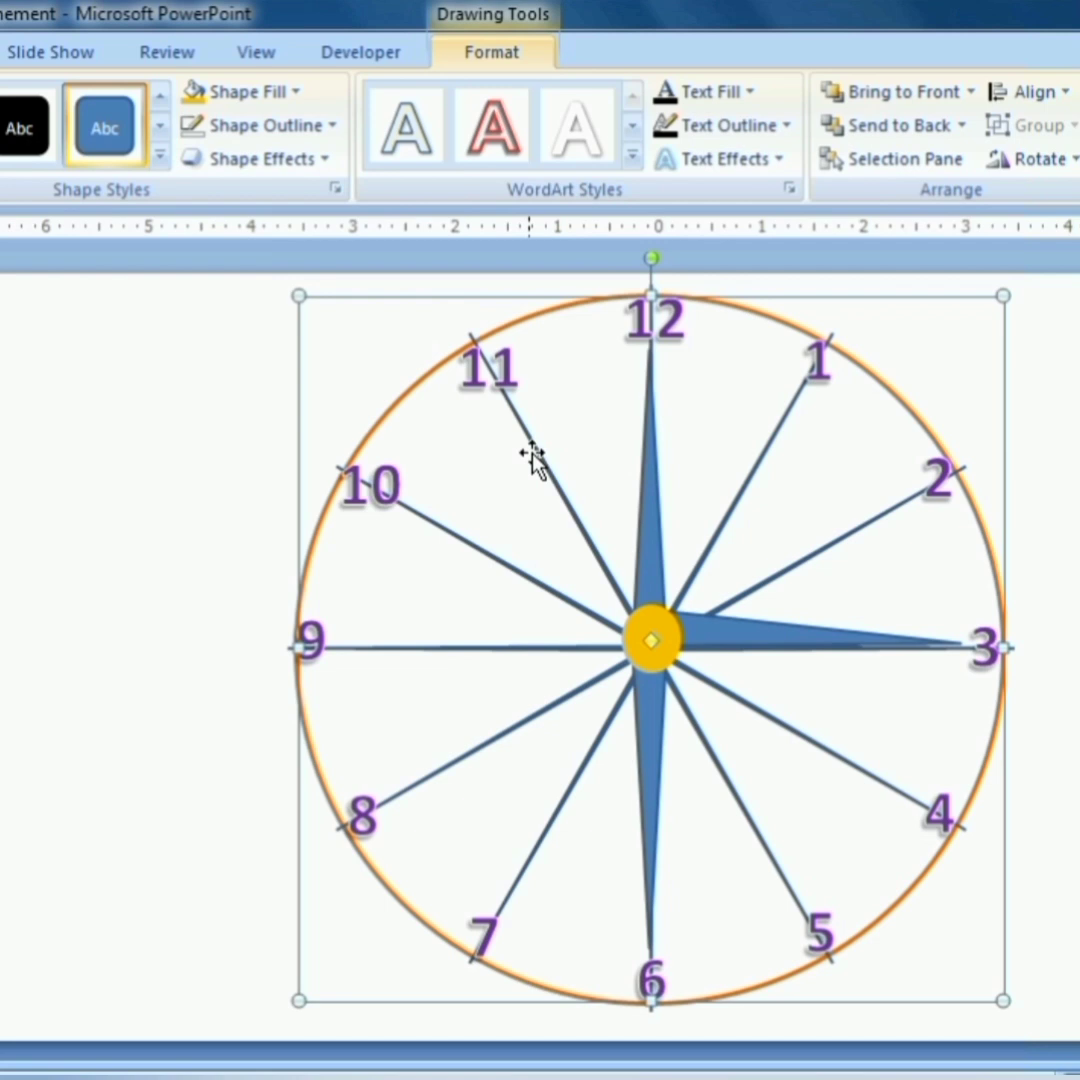
key(Delete)
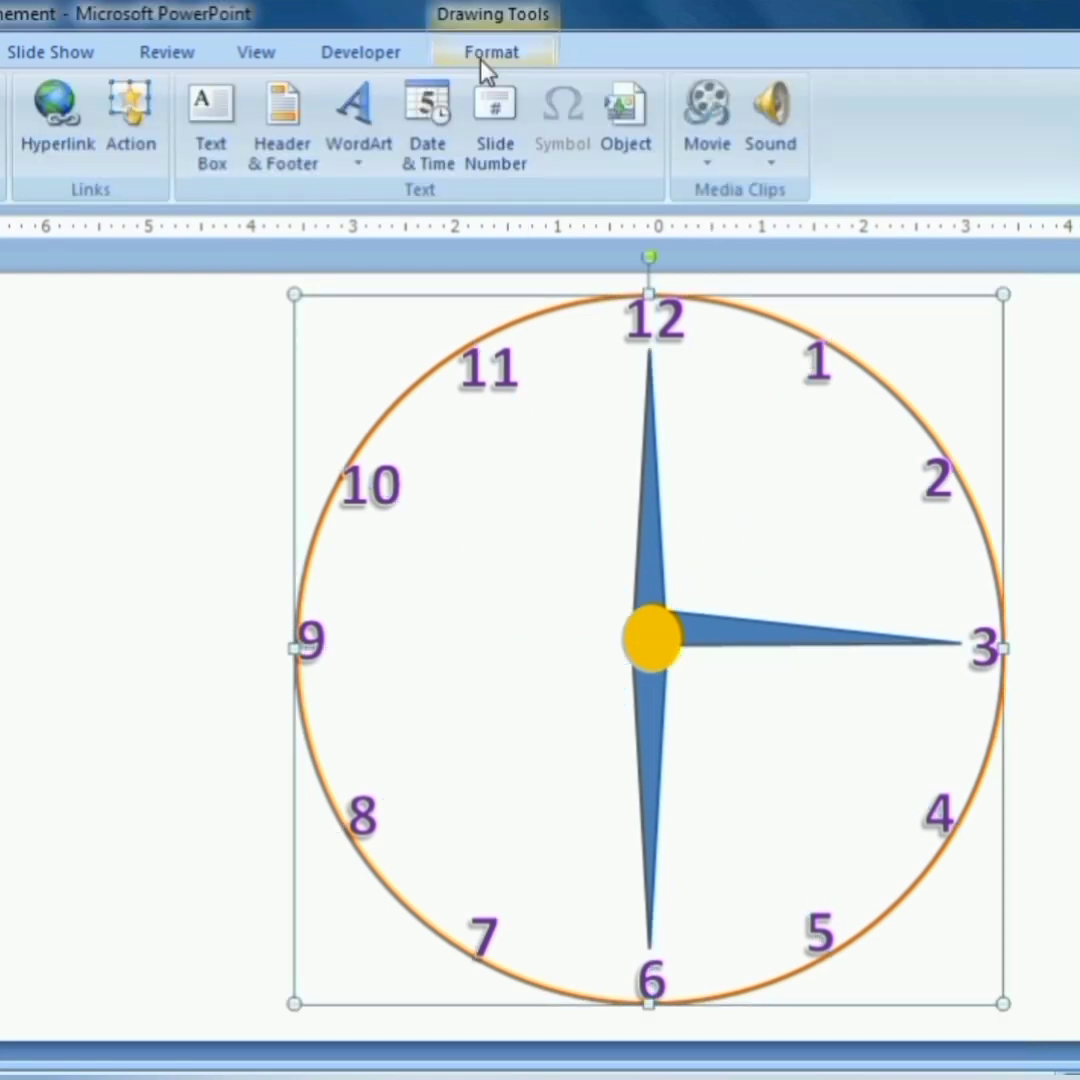
click(486, 54)
click(158, 164)
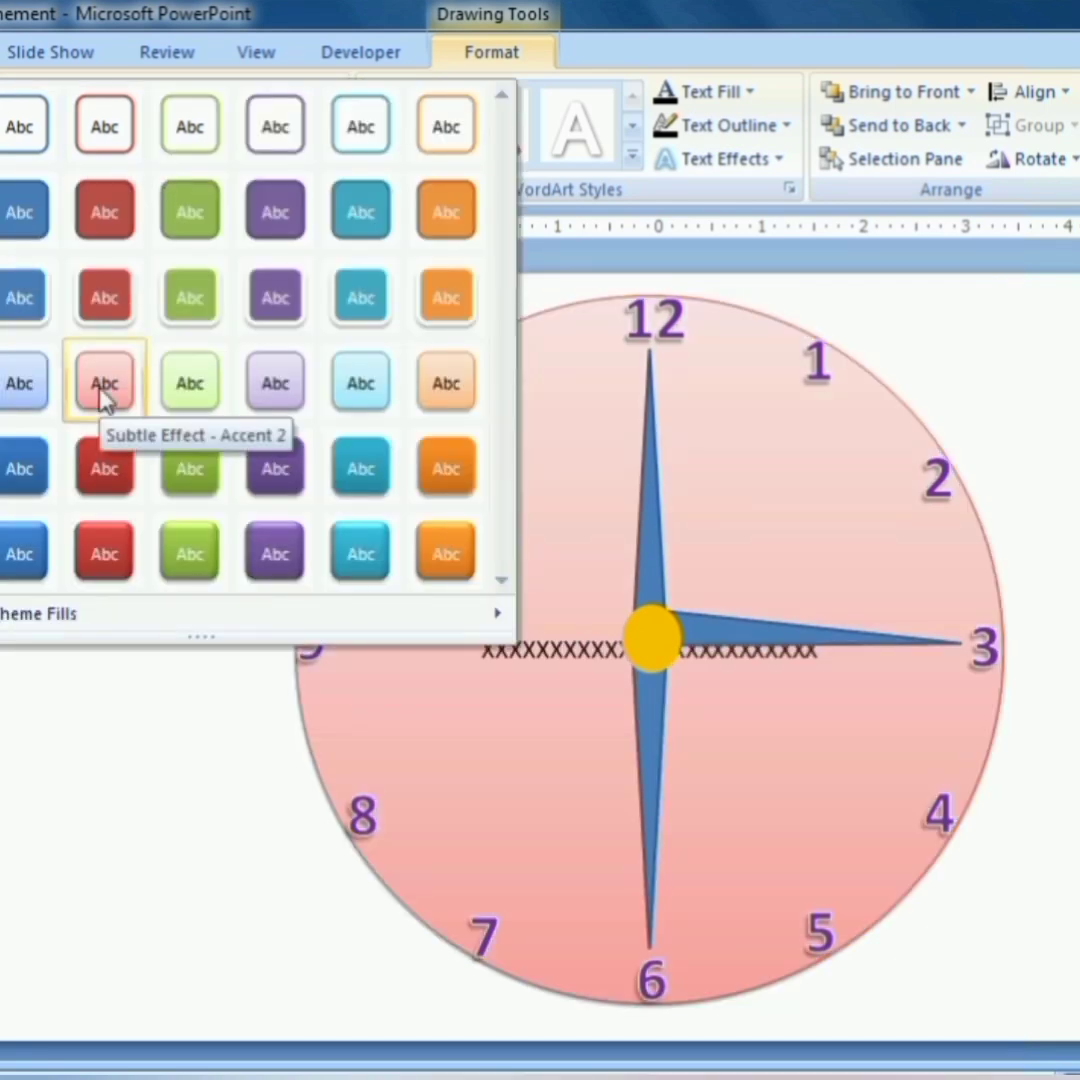
click(446, 385)
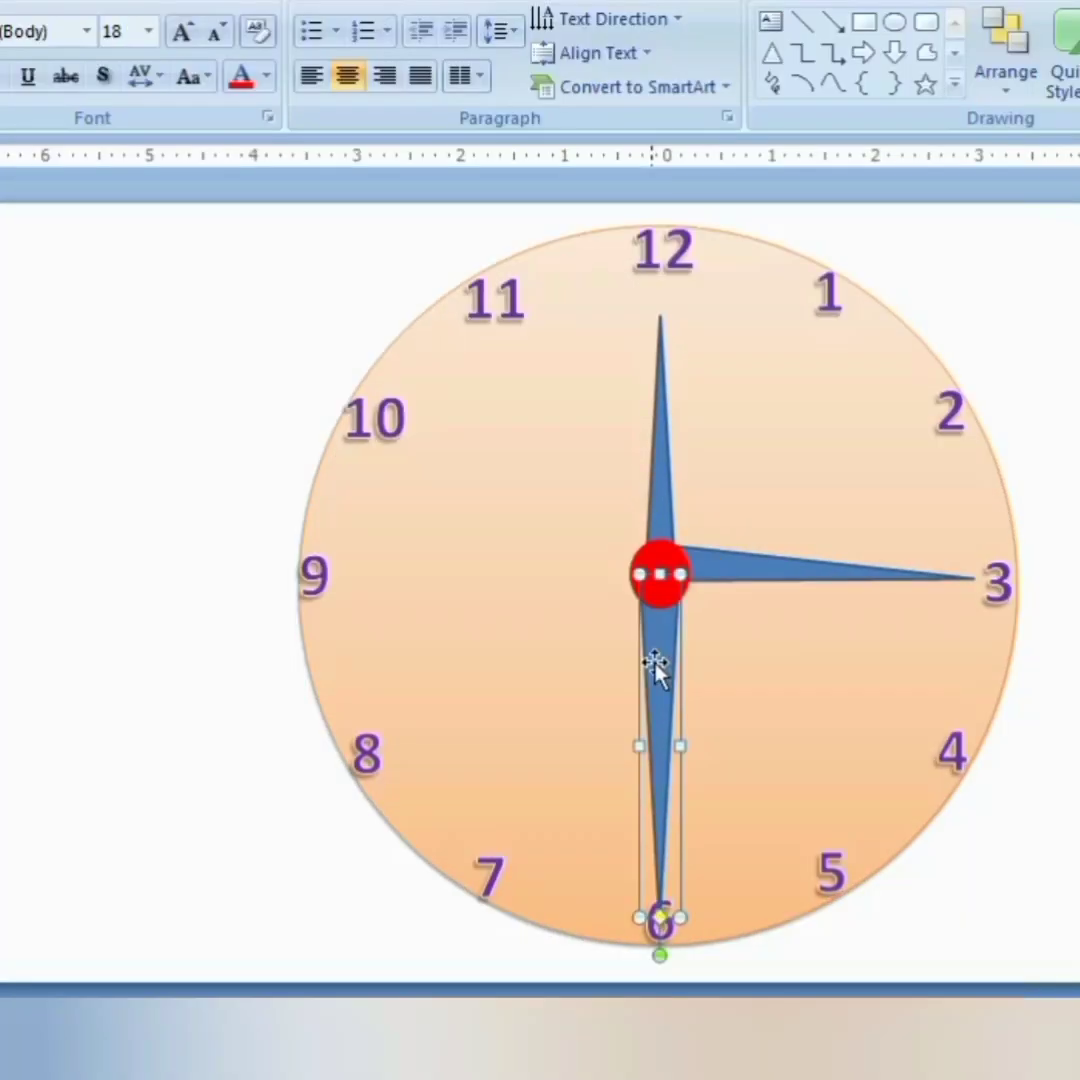
Step: Move the downward-pointing hand off the clock to its left, duplicate it beside itself and rotate the copy to point up
drag(655, 668, 97, 593)
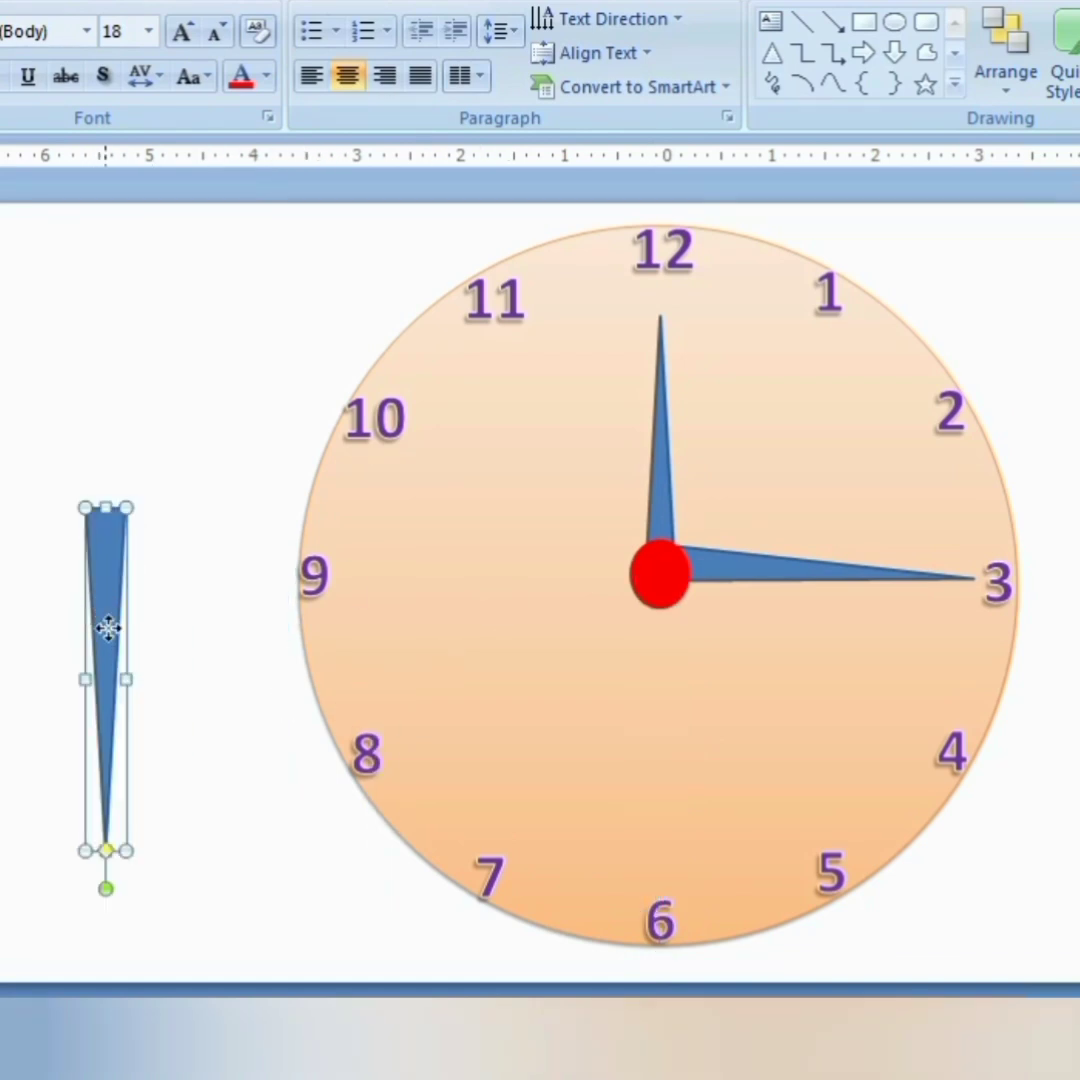
drag(106, 627, 216, 625)
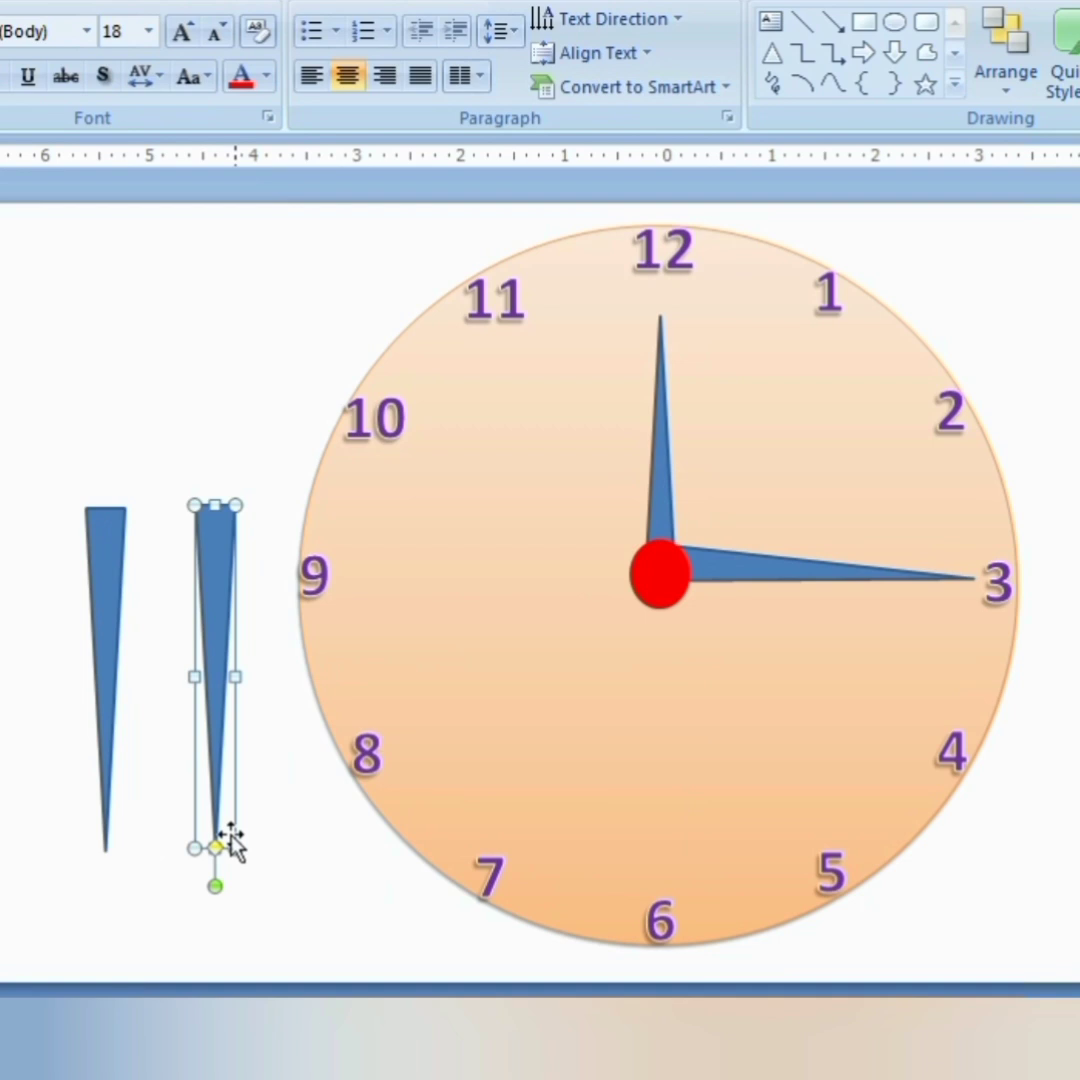
drag(215, 885, 217, 480)
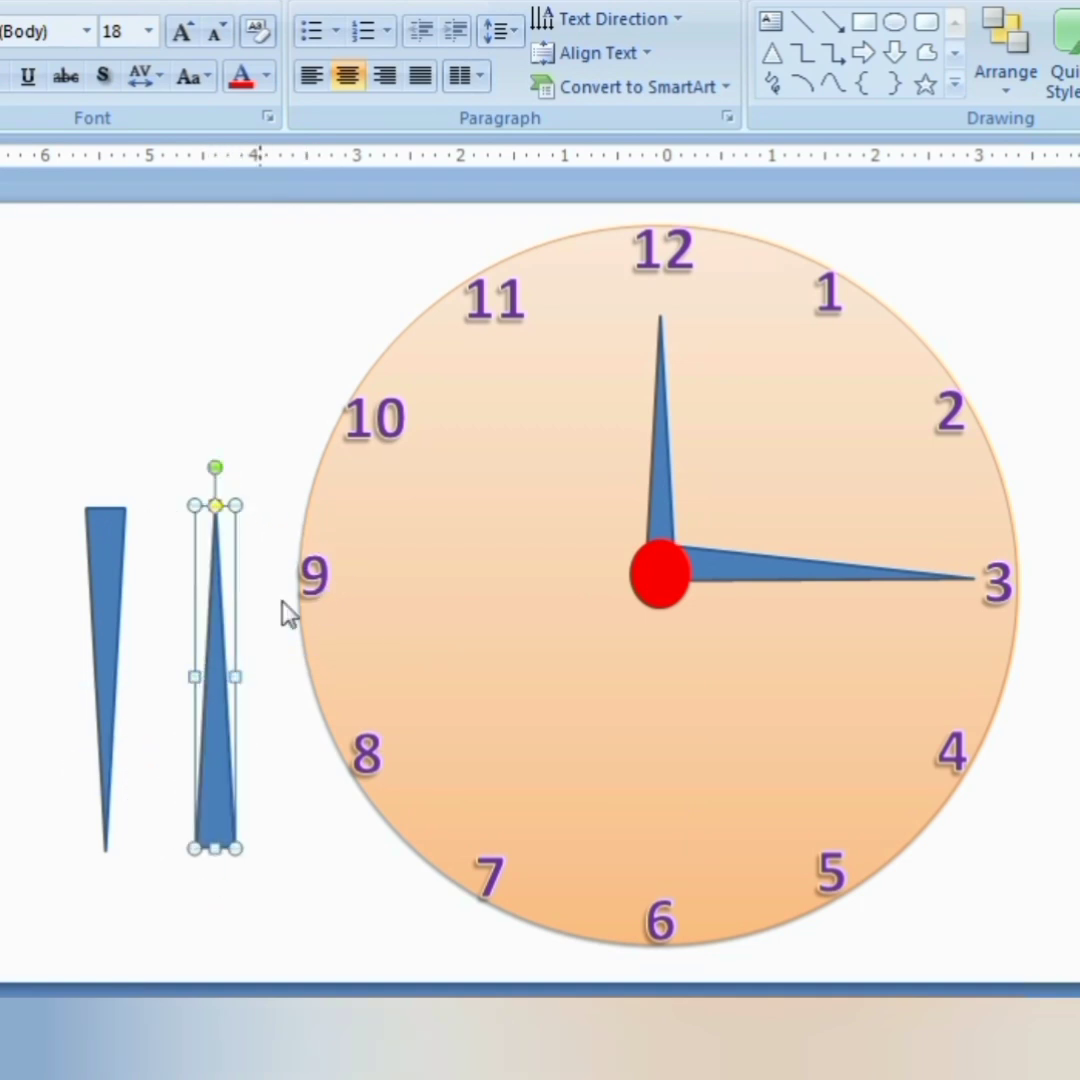
Step: Place the upward-pointing copy above the original triangle, nudging it until their bases meet
drag(217, 718, 107, 385)
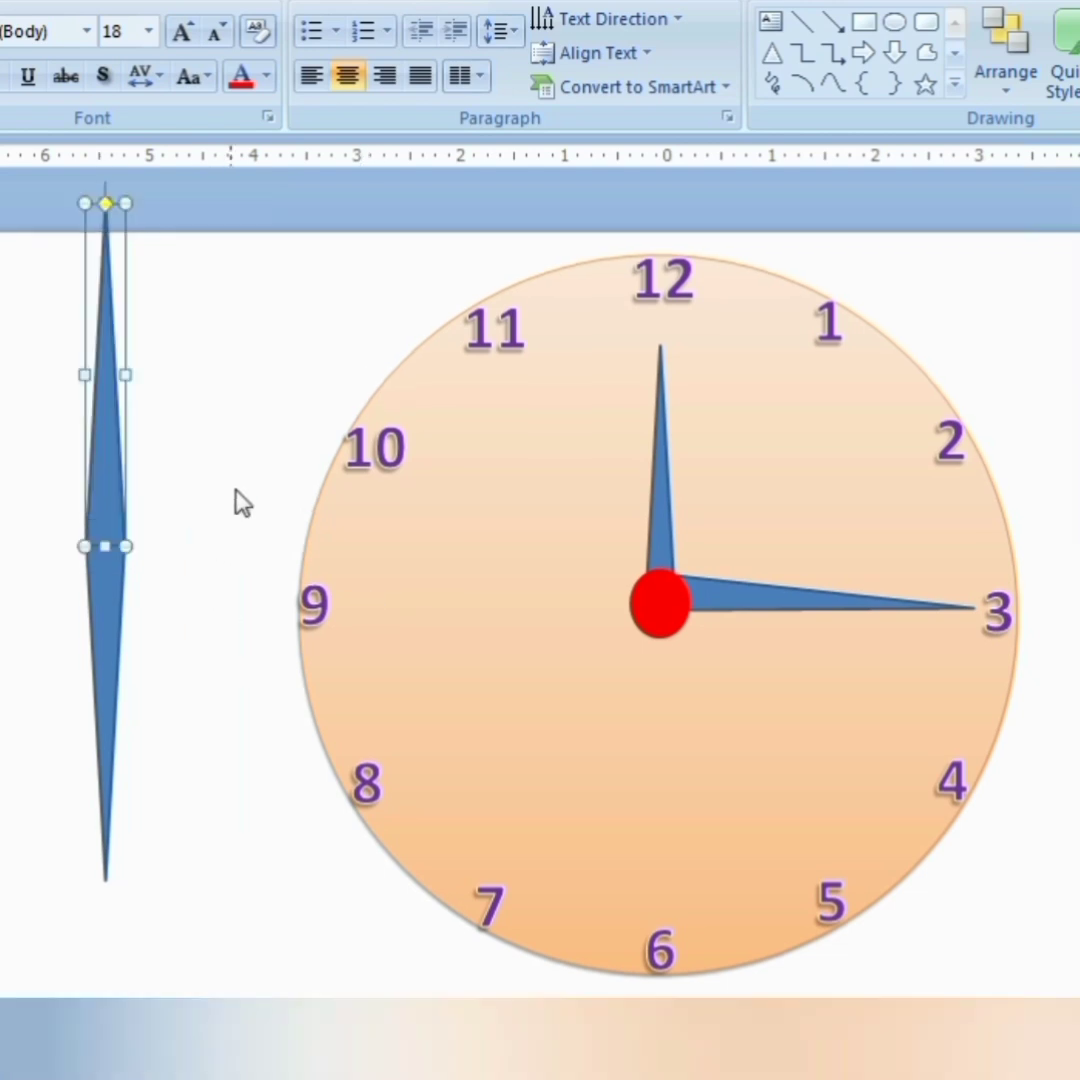
key(Up)
key(Up)
key(Up)
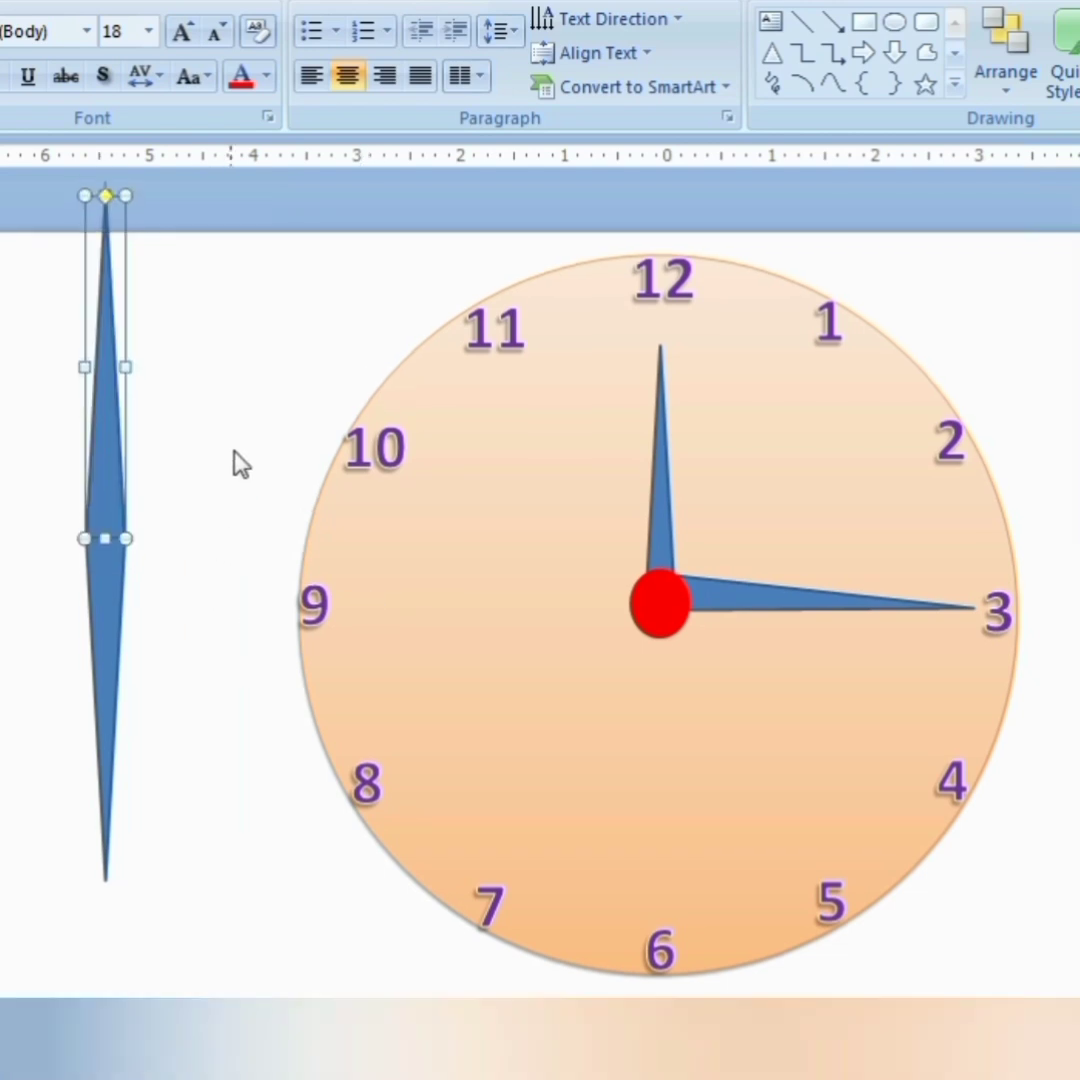
key(Down)
key(Down)
key(Down)
key(Down)
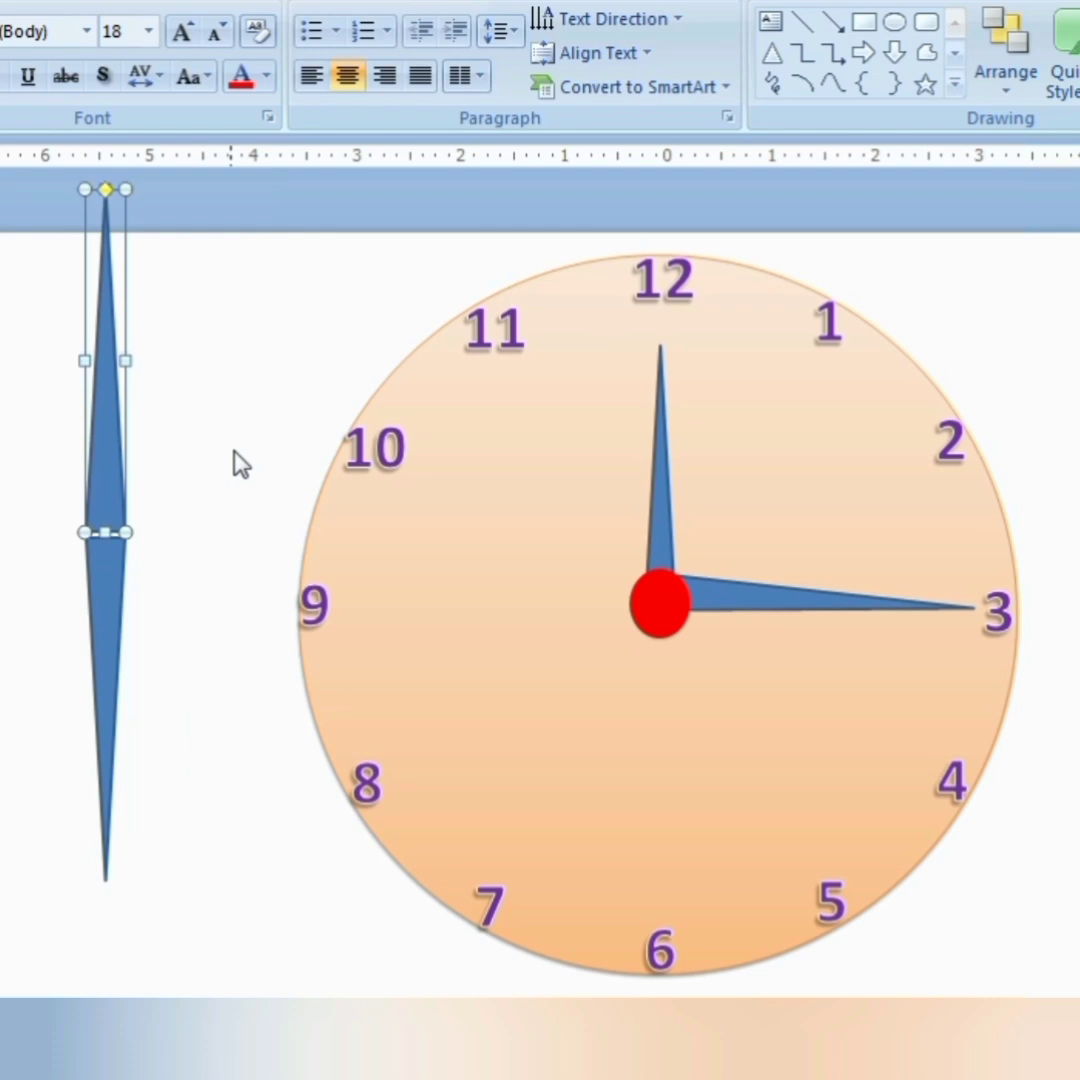
Step: Group the two triangles joined at their bases and place the group vertically across the clock's centre
click(147, 509)
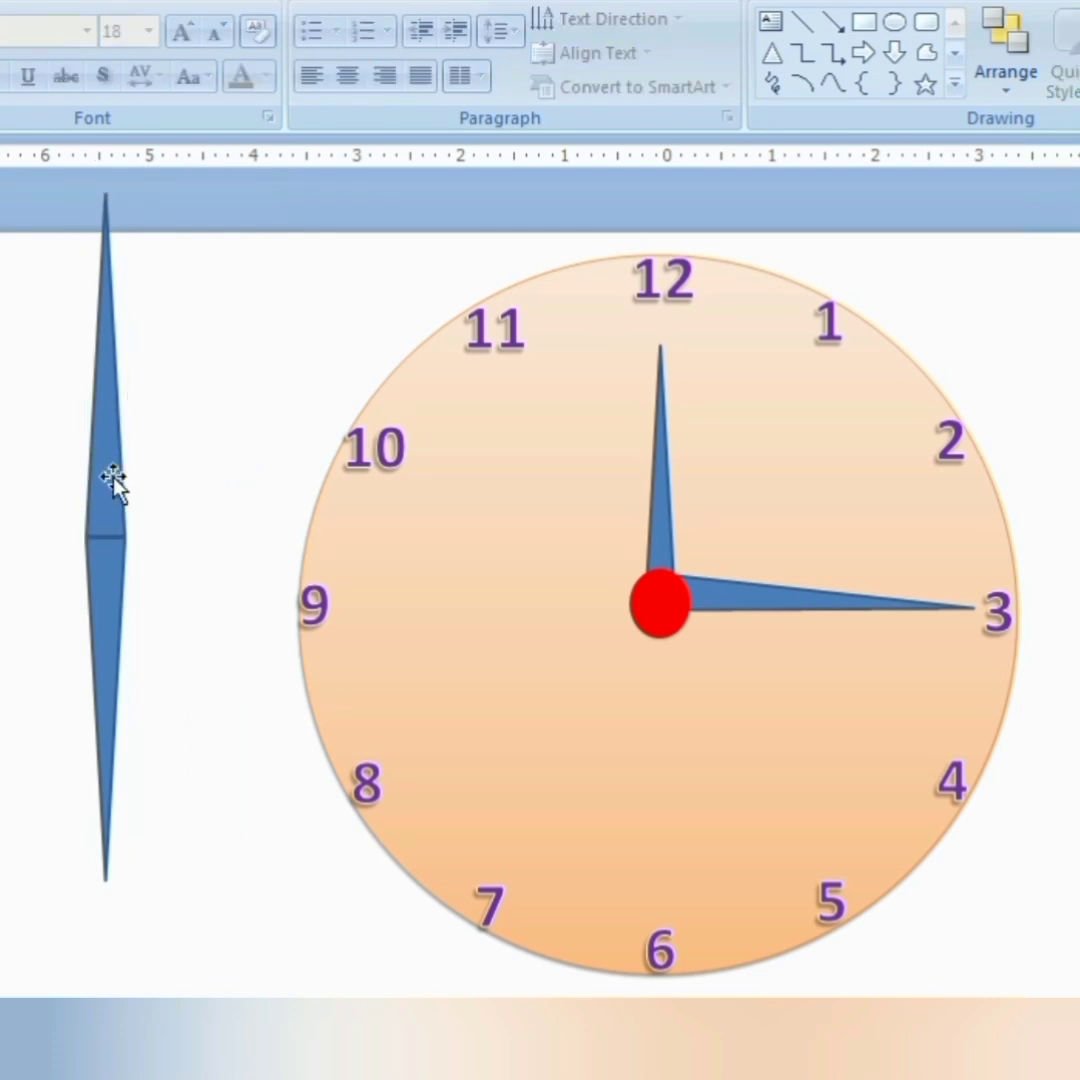
click(113, 483)
click(198, 513)
click(113, 506)
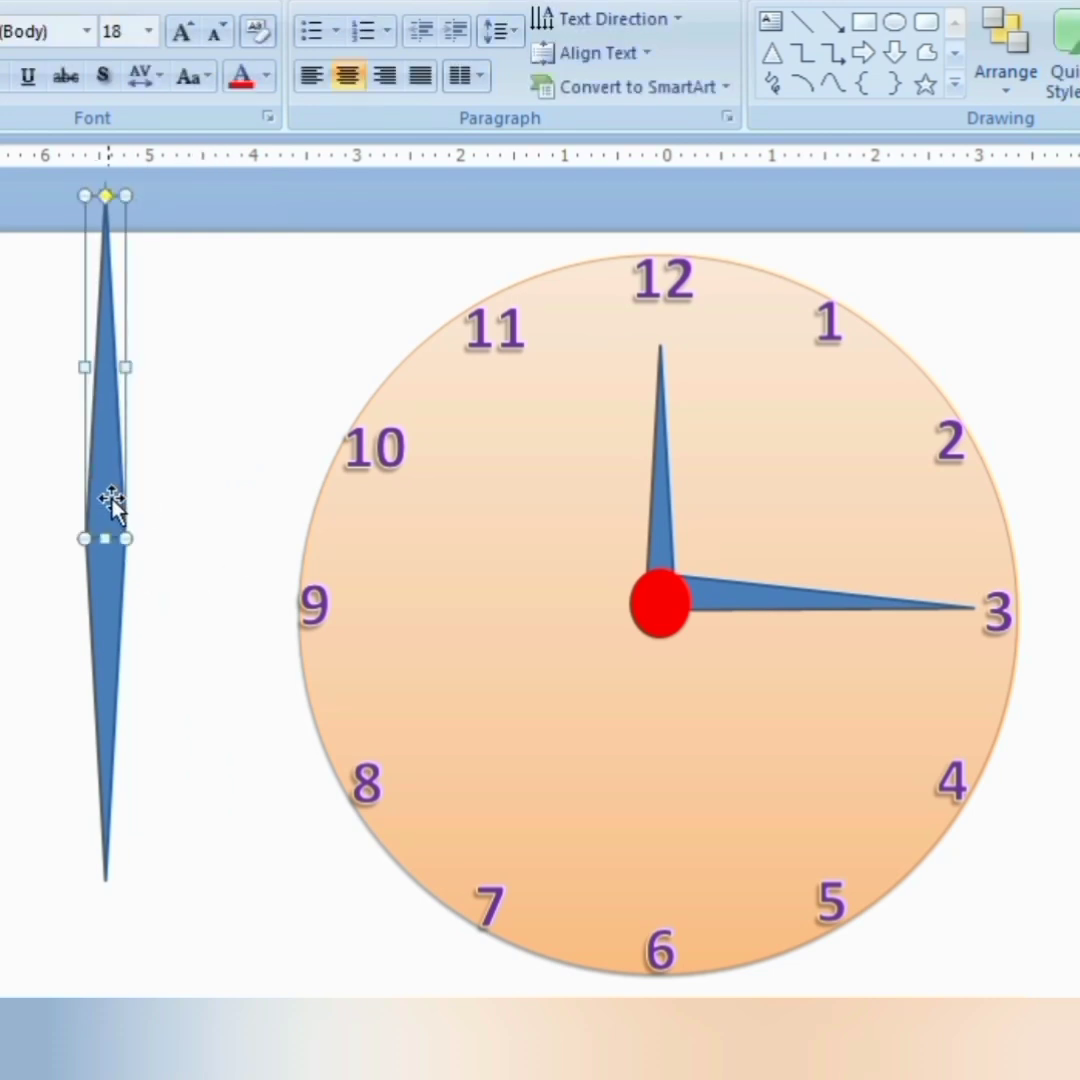
shift+click(99, 622)
right_click(105, 555)
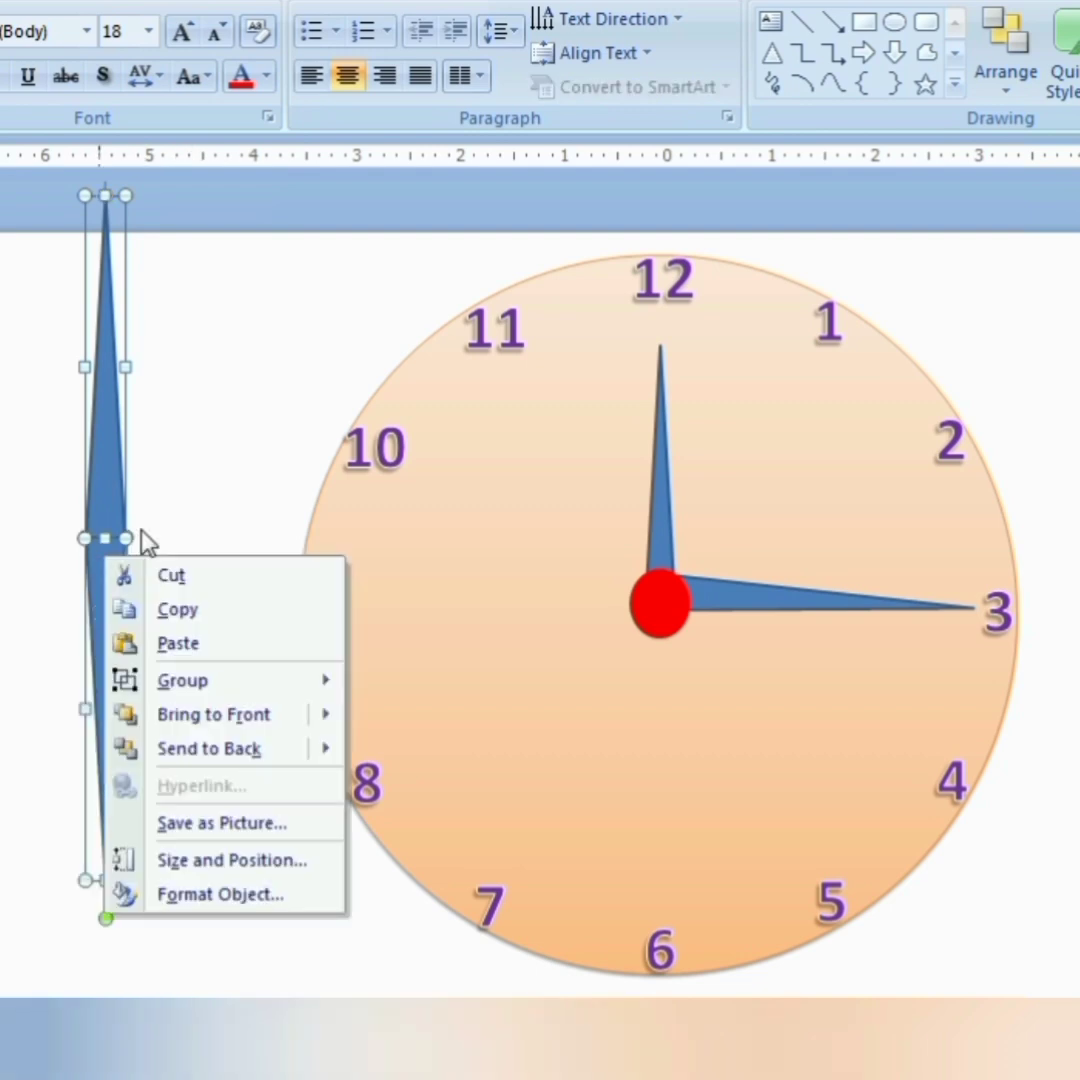
mouse_move(235, 684)
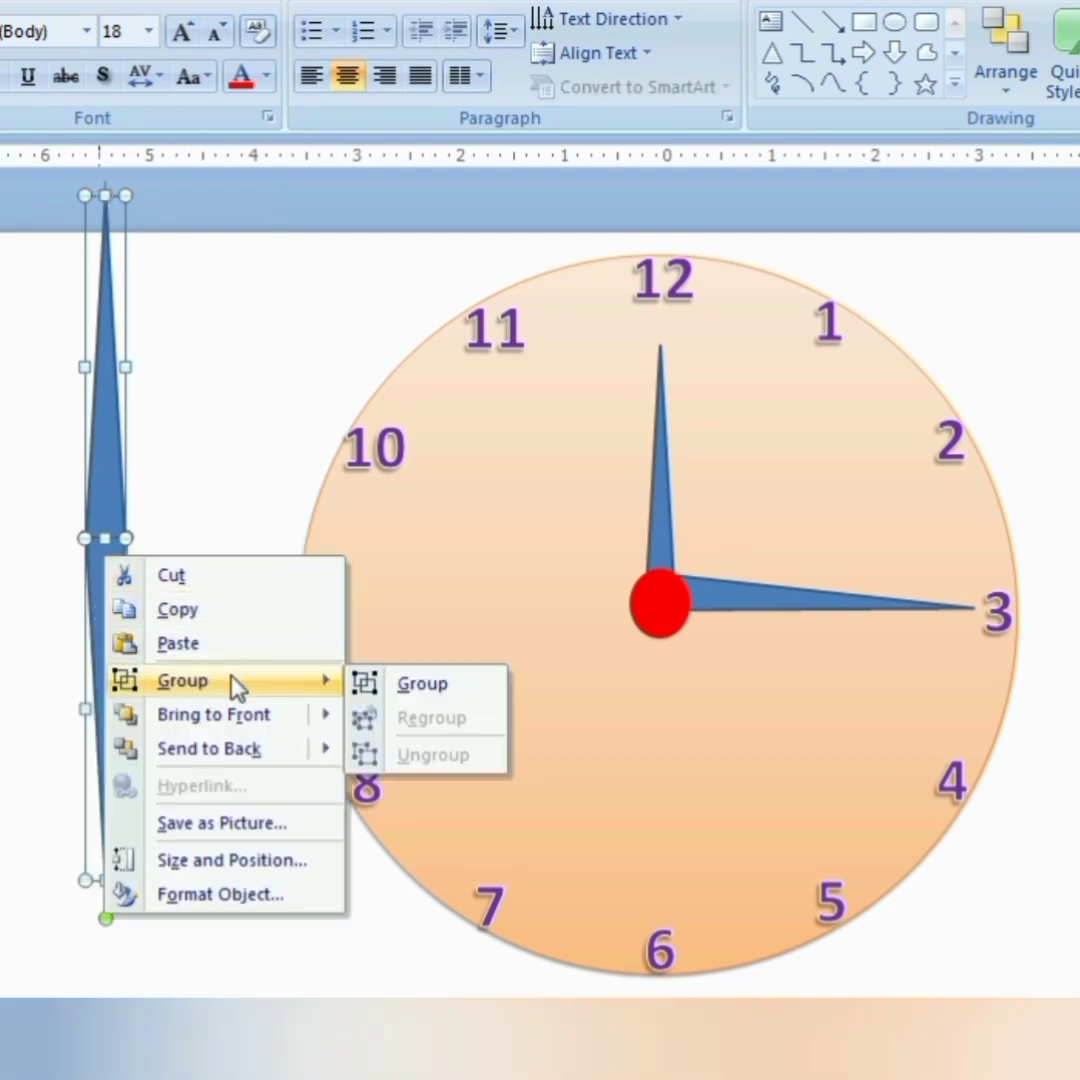
click(400, 687)
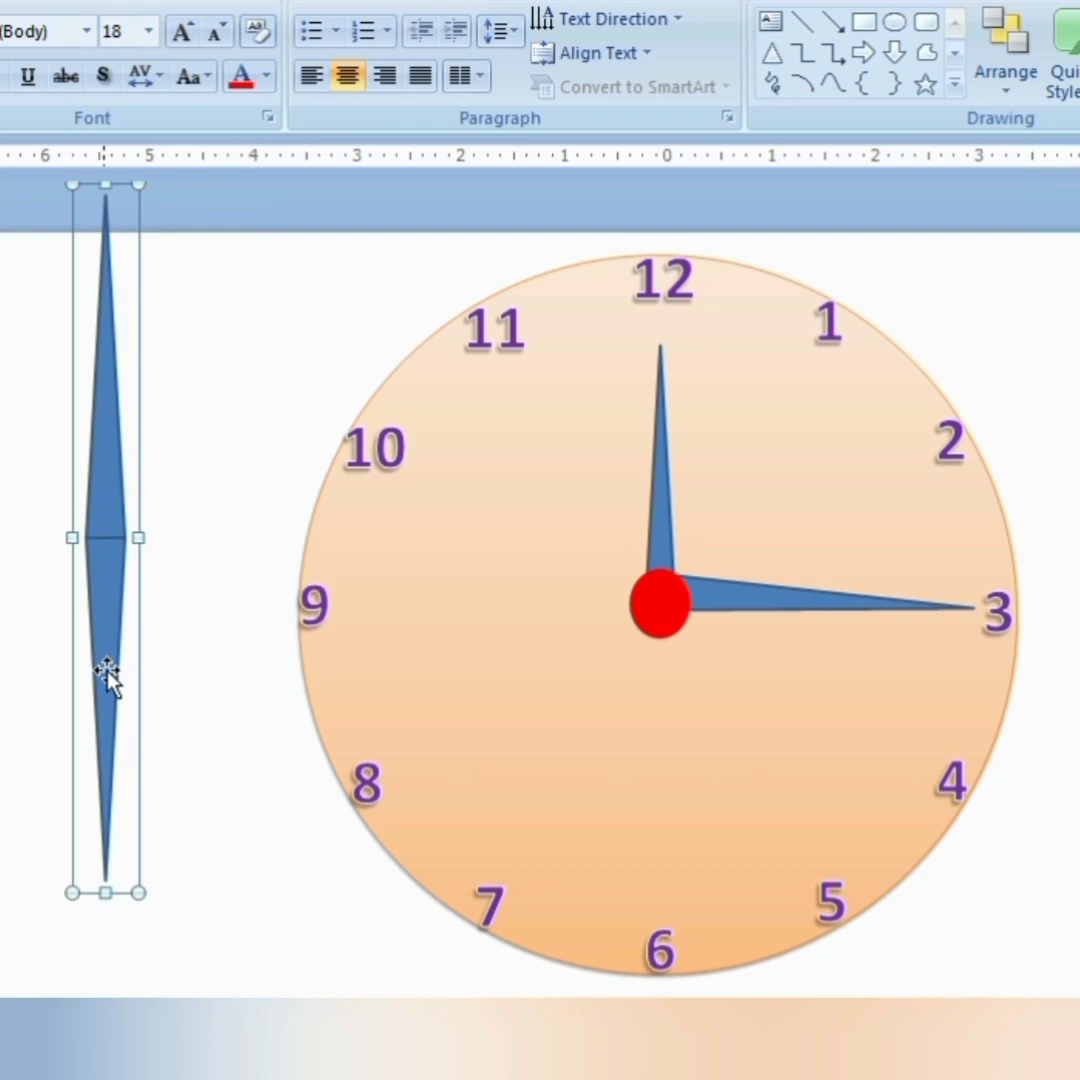
drag(105, 668, 656, 737)
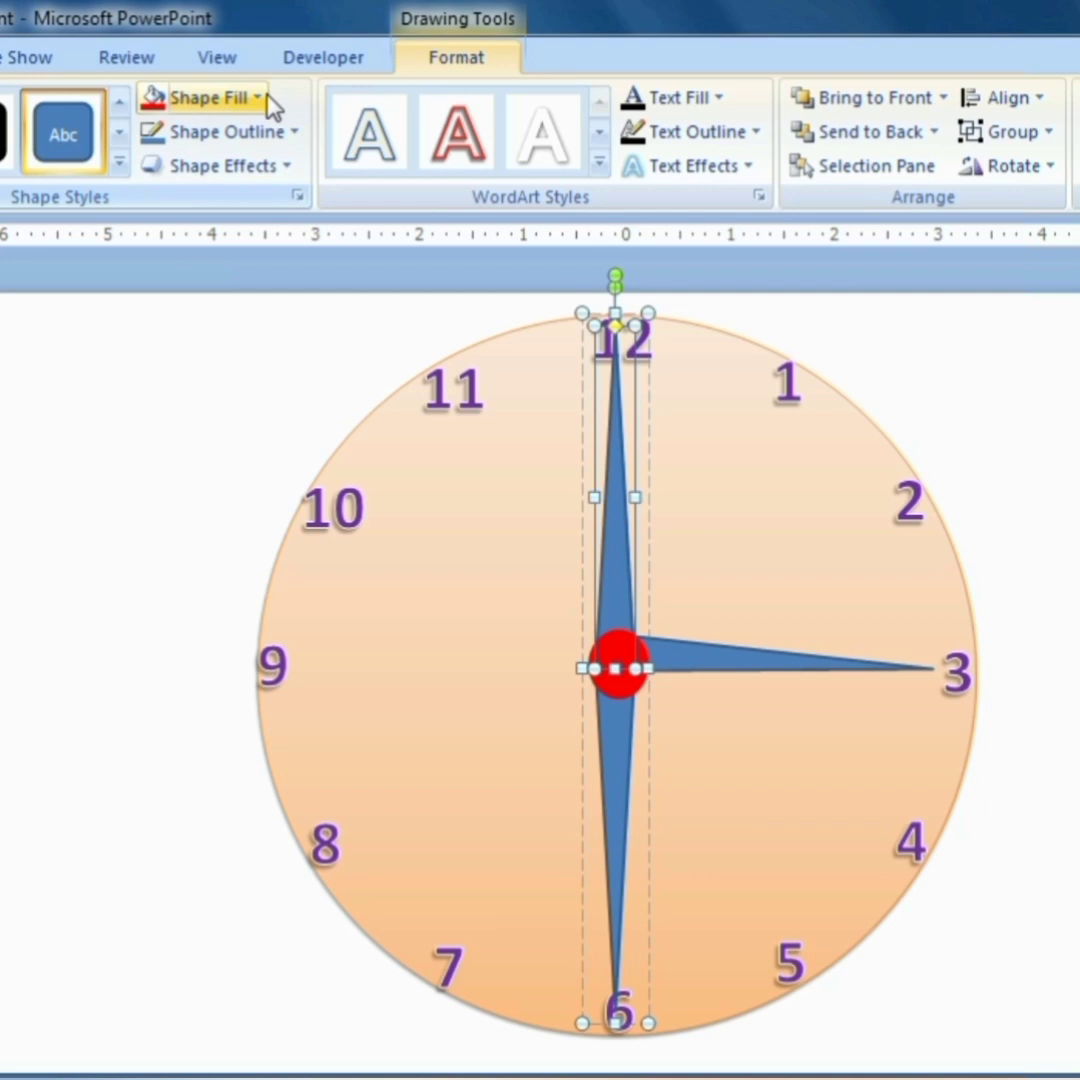
Step: Remove the outline and fill from the upper triangle of the vertical hand group
click(292, 133)
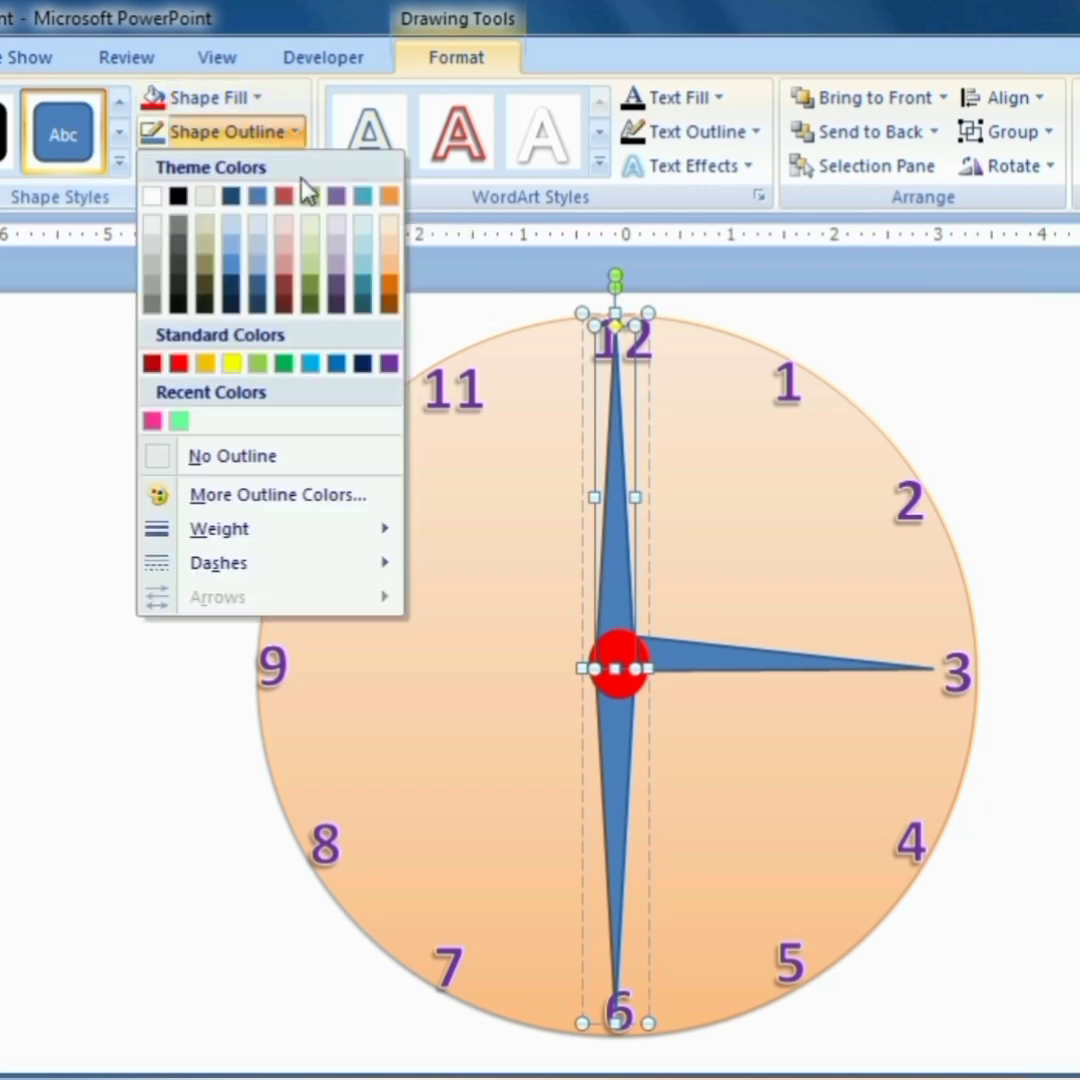
click(228, 458)
click(256, 100)
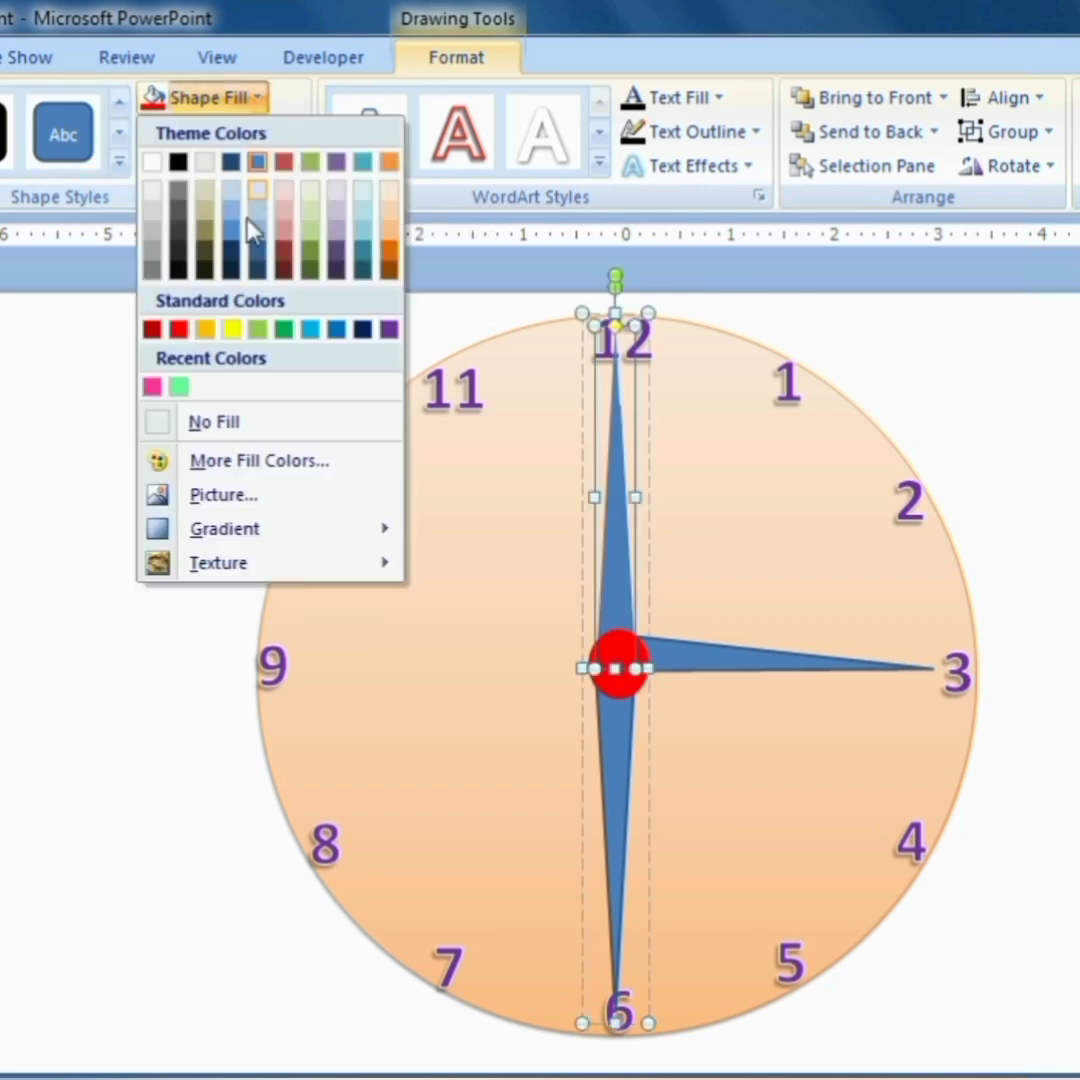
click(222, 422)
Step: Move the hand pointing to 3 toward the clock's left side, duplicate it below and rotate the copy to point left
click(895, 663)
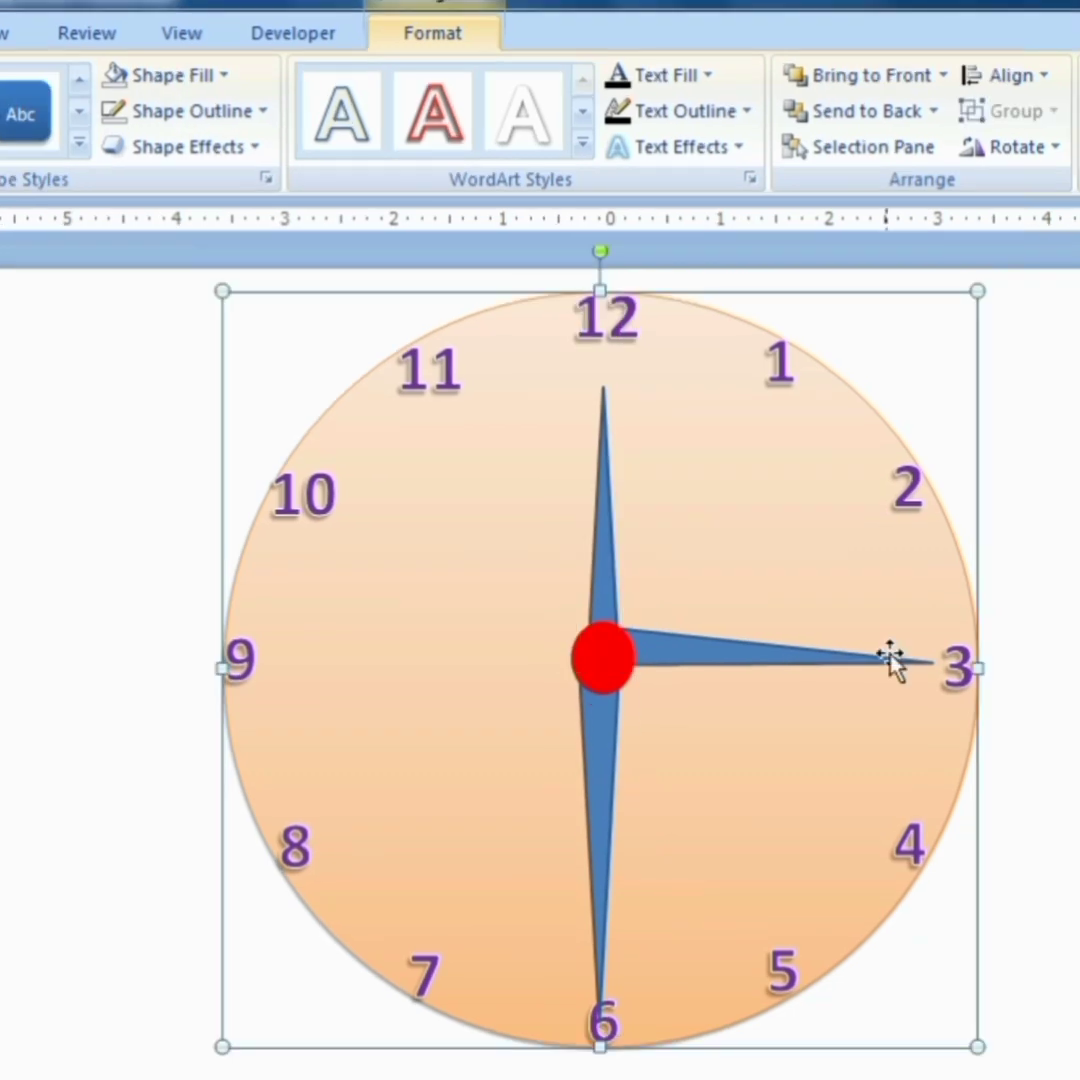
click(807, 671)
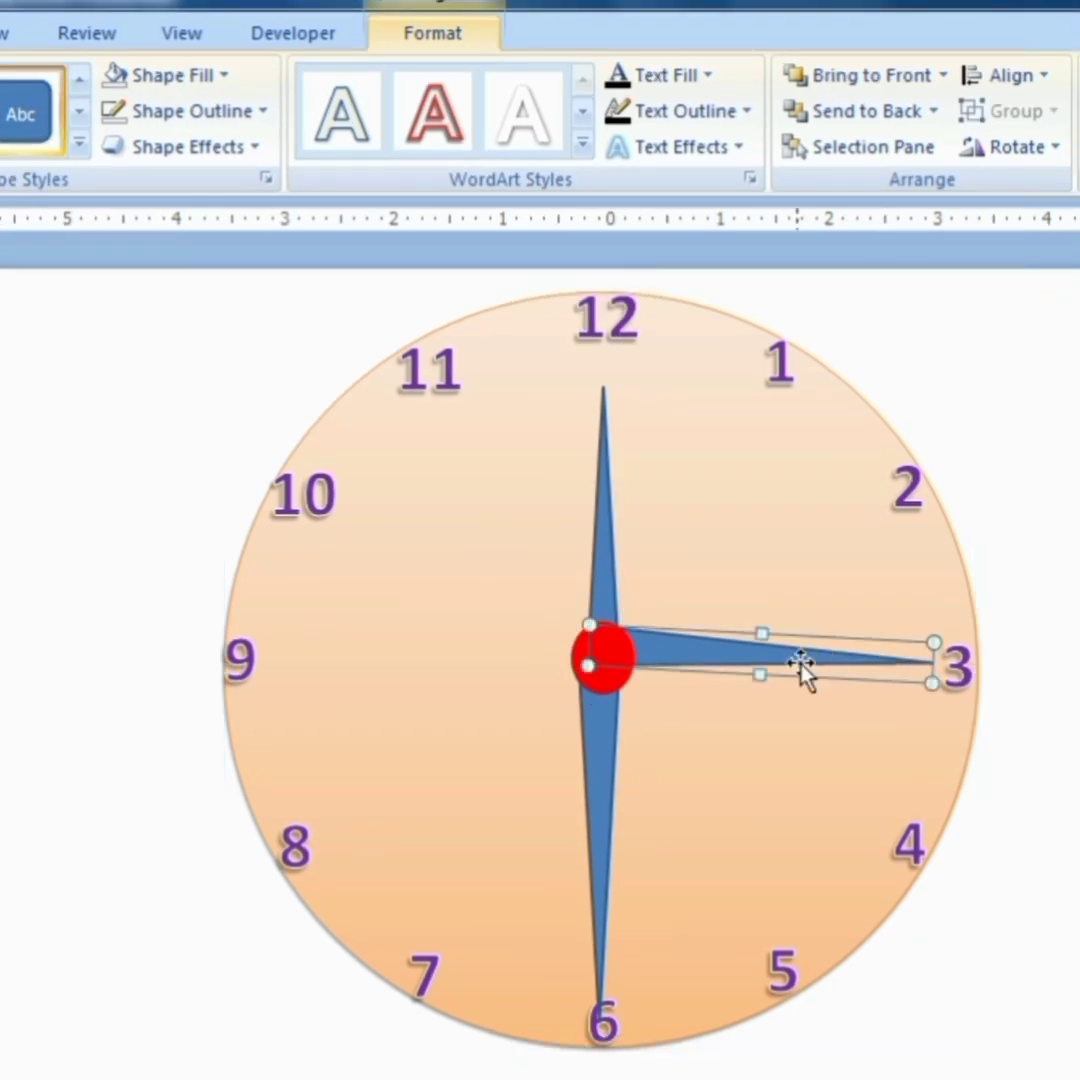
drag(800, 668, 321, 641)
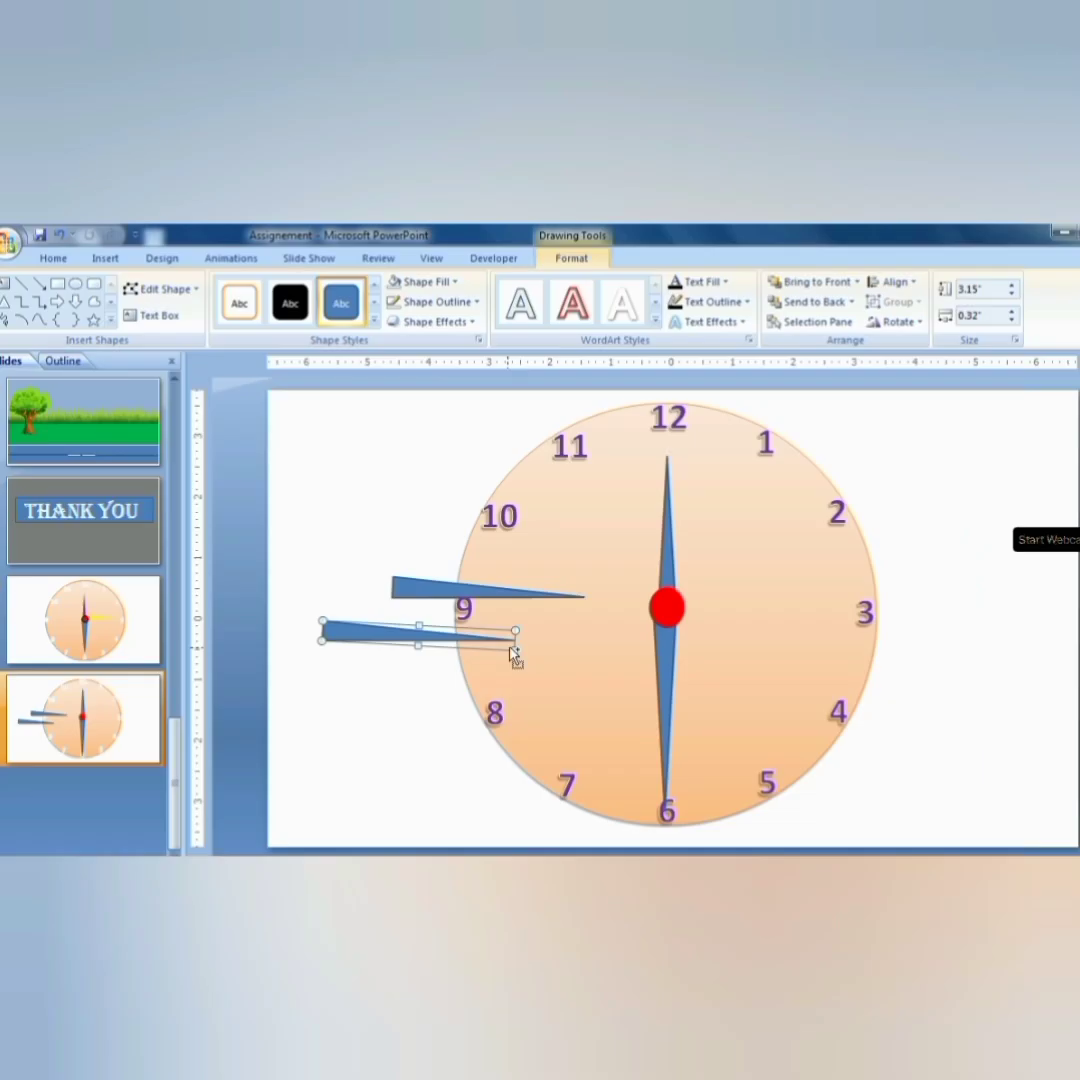
drag(515, 657, 550, 703)
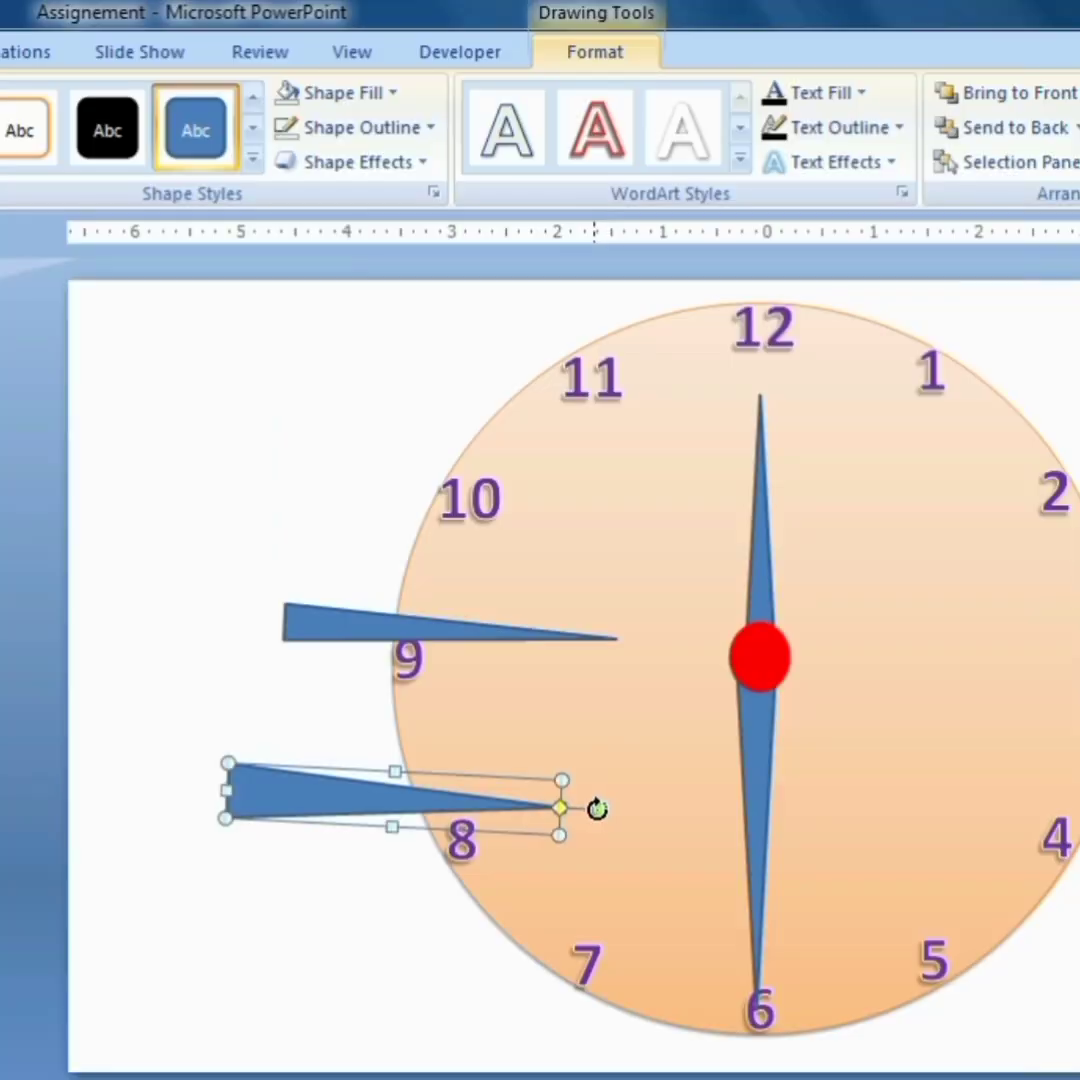
drag(597, 808, 241, 786)
Step: Straighten the left-pointing triangle and join its base to the base of the right-pointing hand
drag(415, 815, 228, 690)
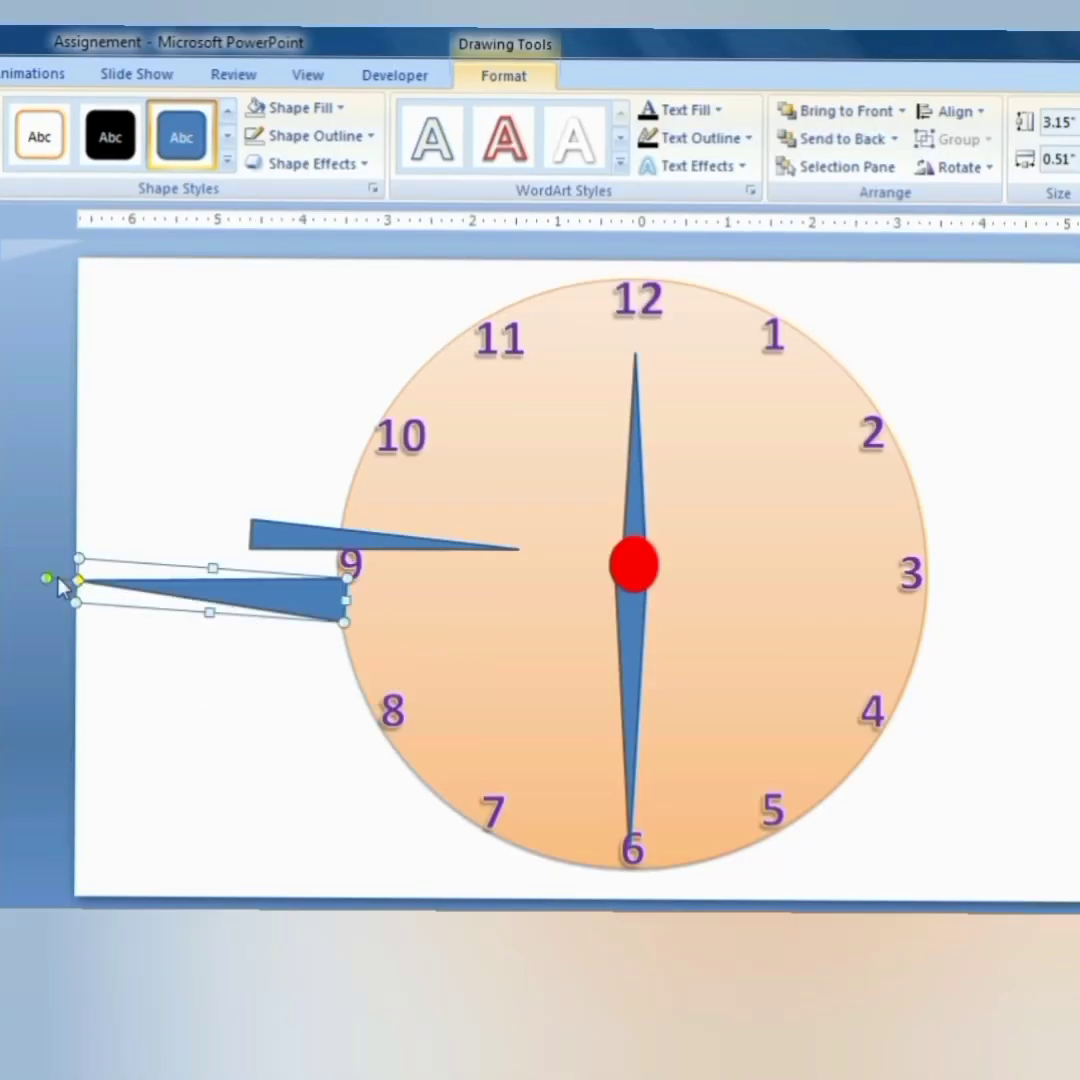
drag(60, 585, 45, 588)
drag(180, 588, 145, 559)
Step: Group the two joined horizontal triangles and place the group across the clock's centre between 9 and 3
key(Tab)
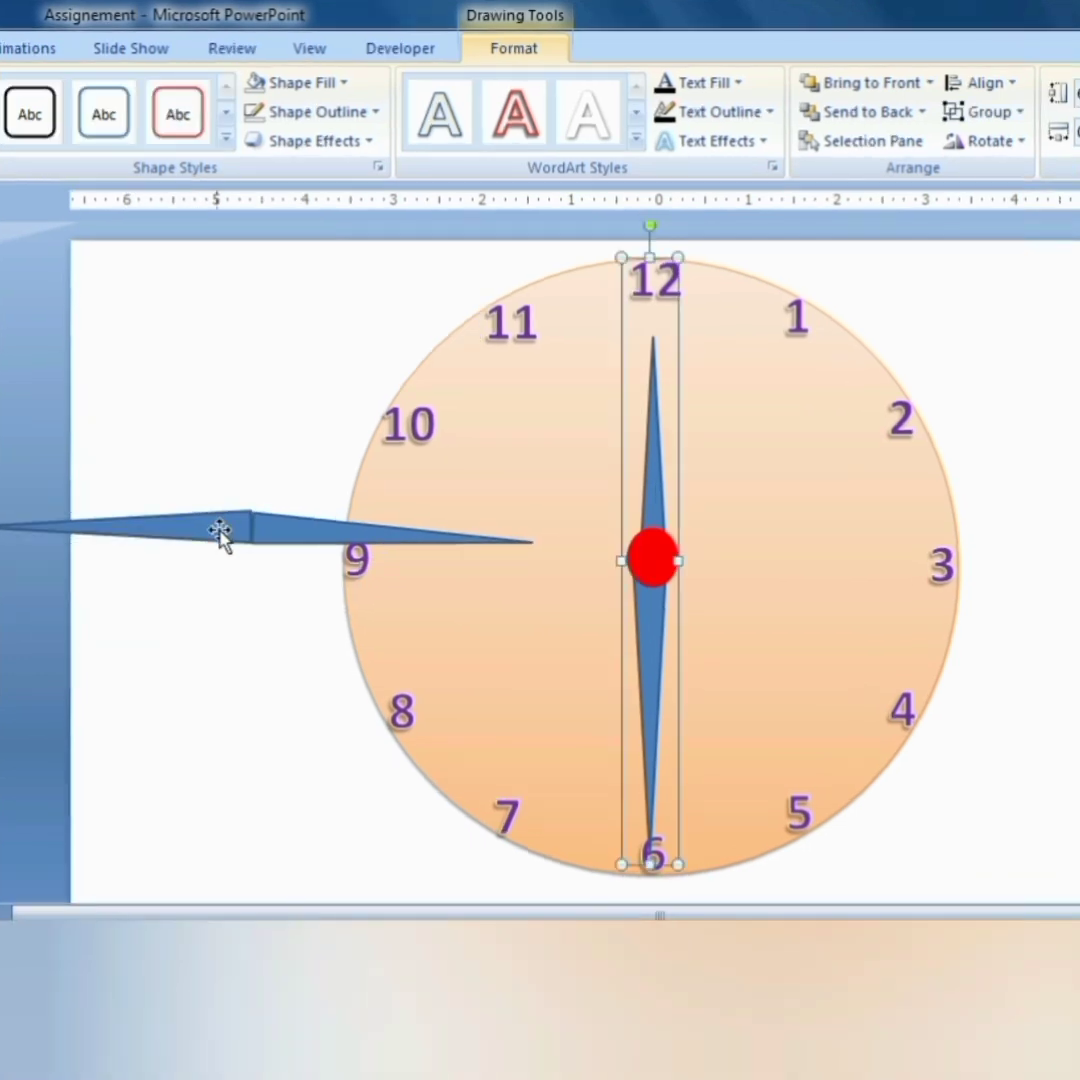
click(220, 535)
shift+click(282, 537)
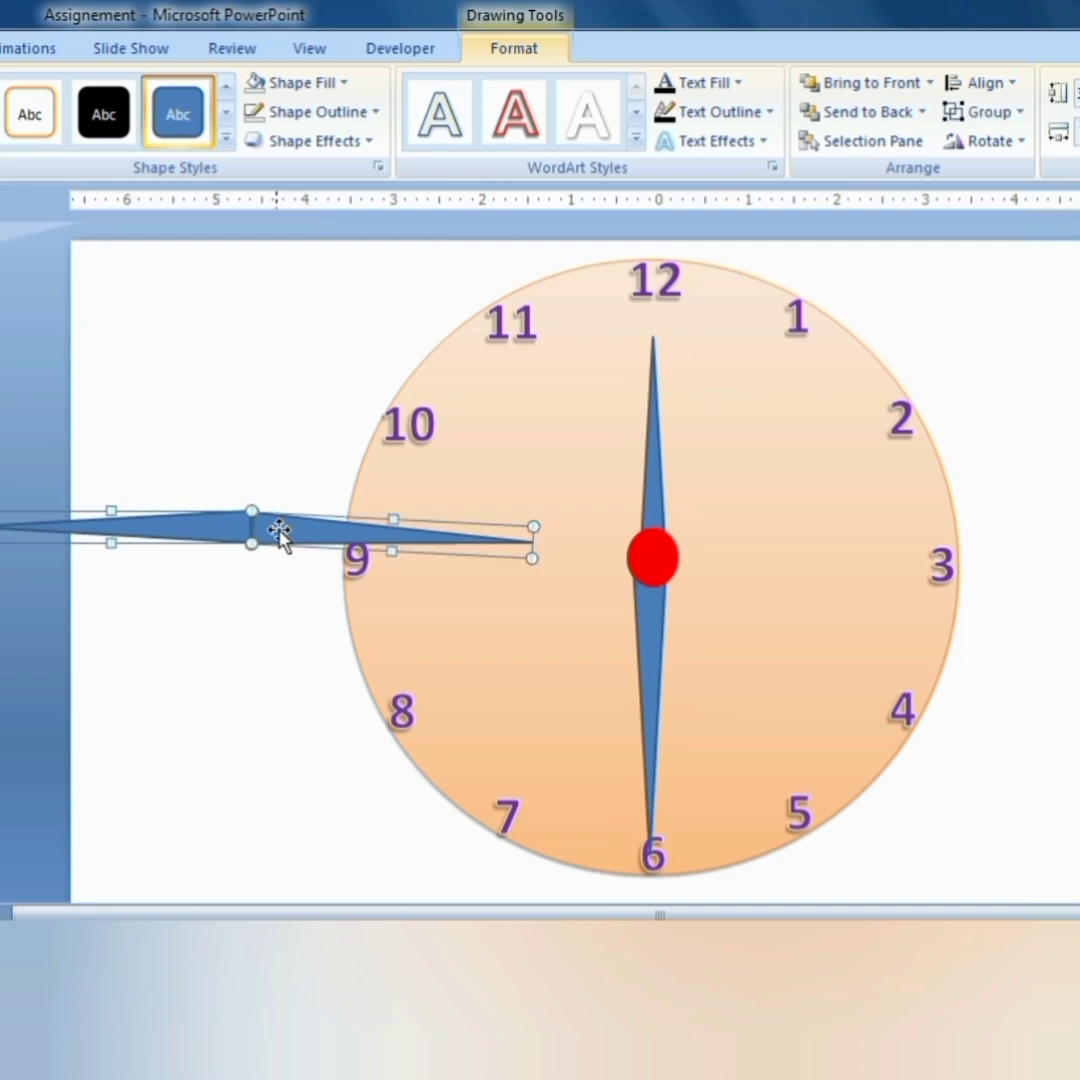
right_click(203, 540)
mouse_move(333, 641)
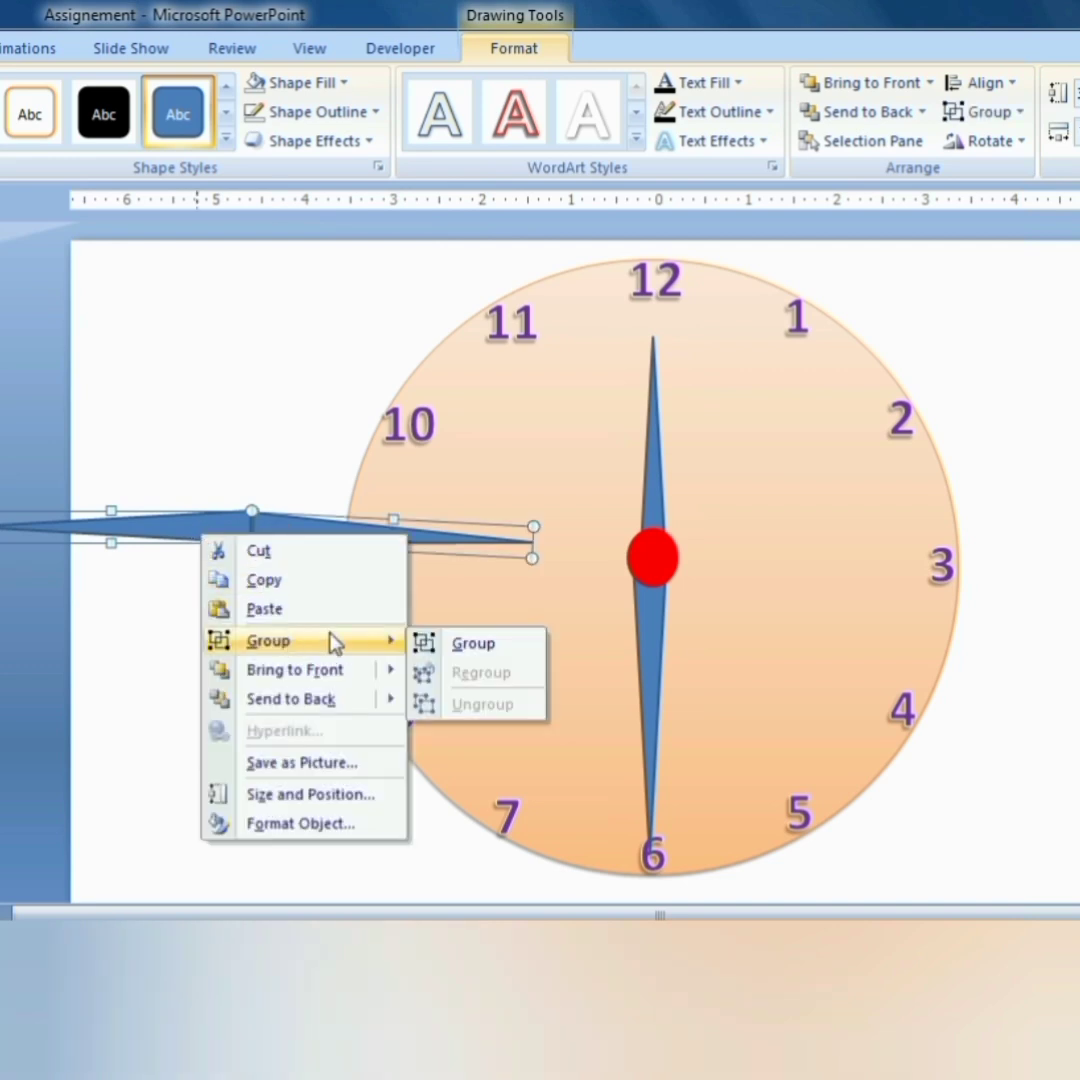
click(470, 643)
drag(203, 537, 590, 555)
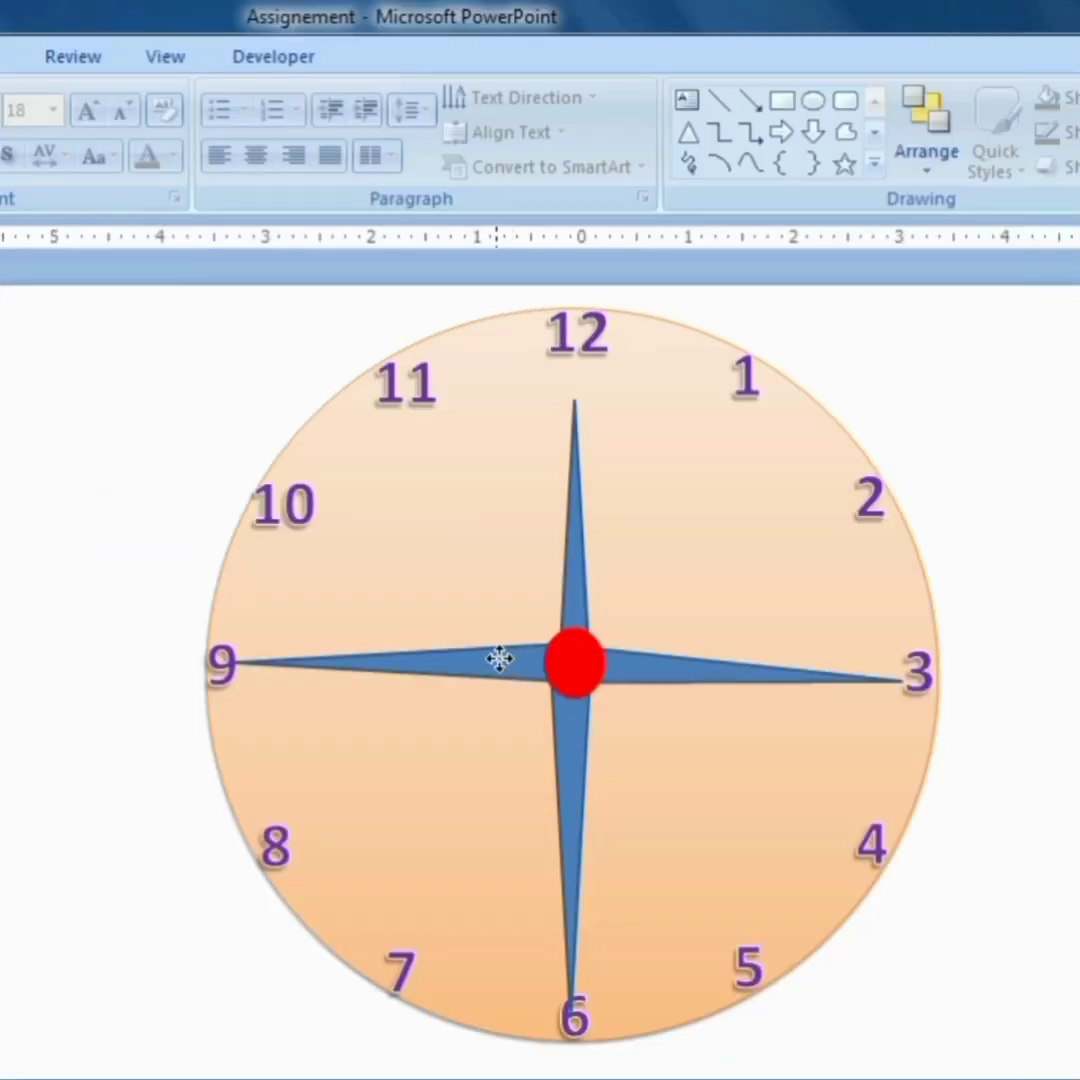
Step: Remove the outline and fill from the left-pointing triangle of the horizontal hand group
click(500, 658)
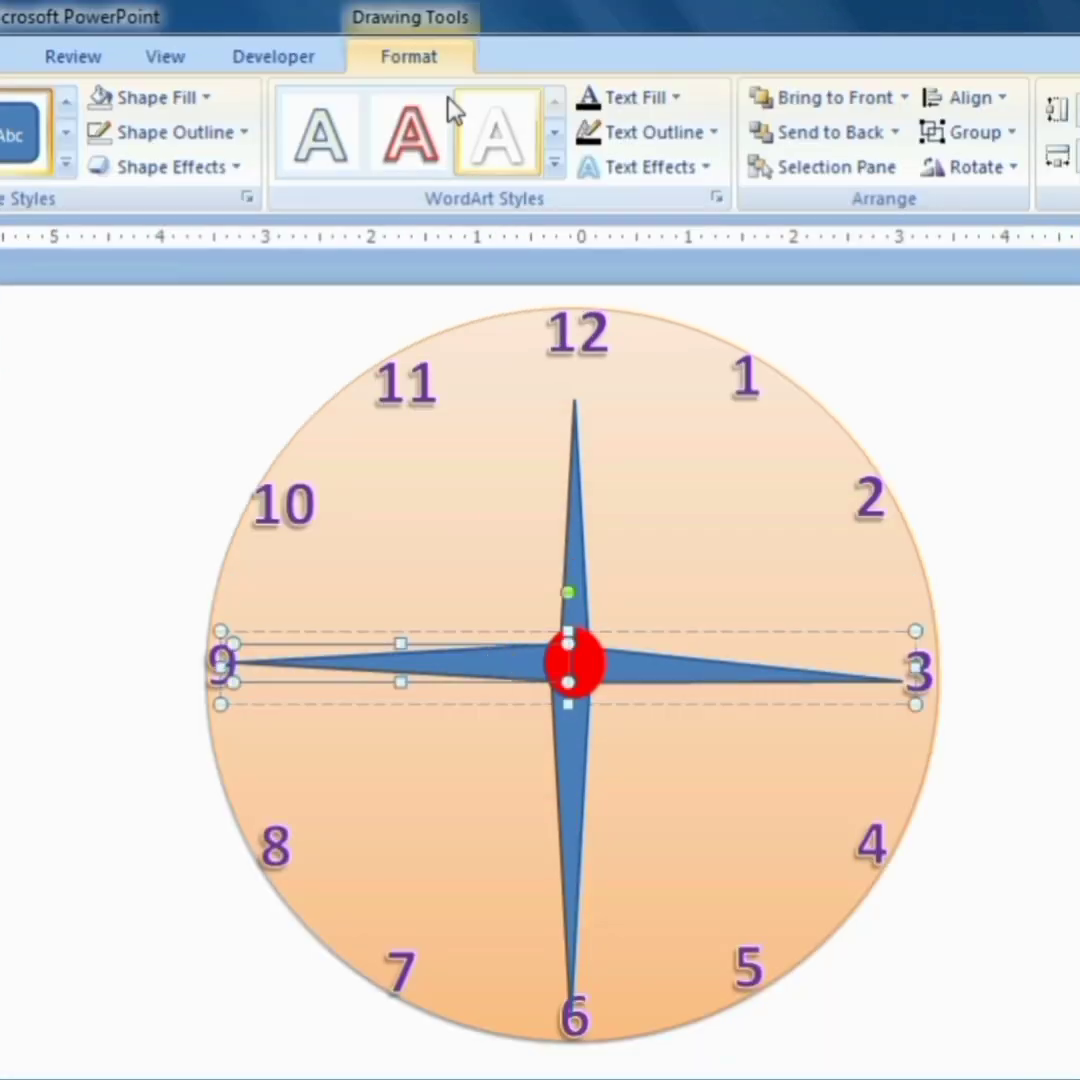
click(230, 132)
click(150, 462)
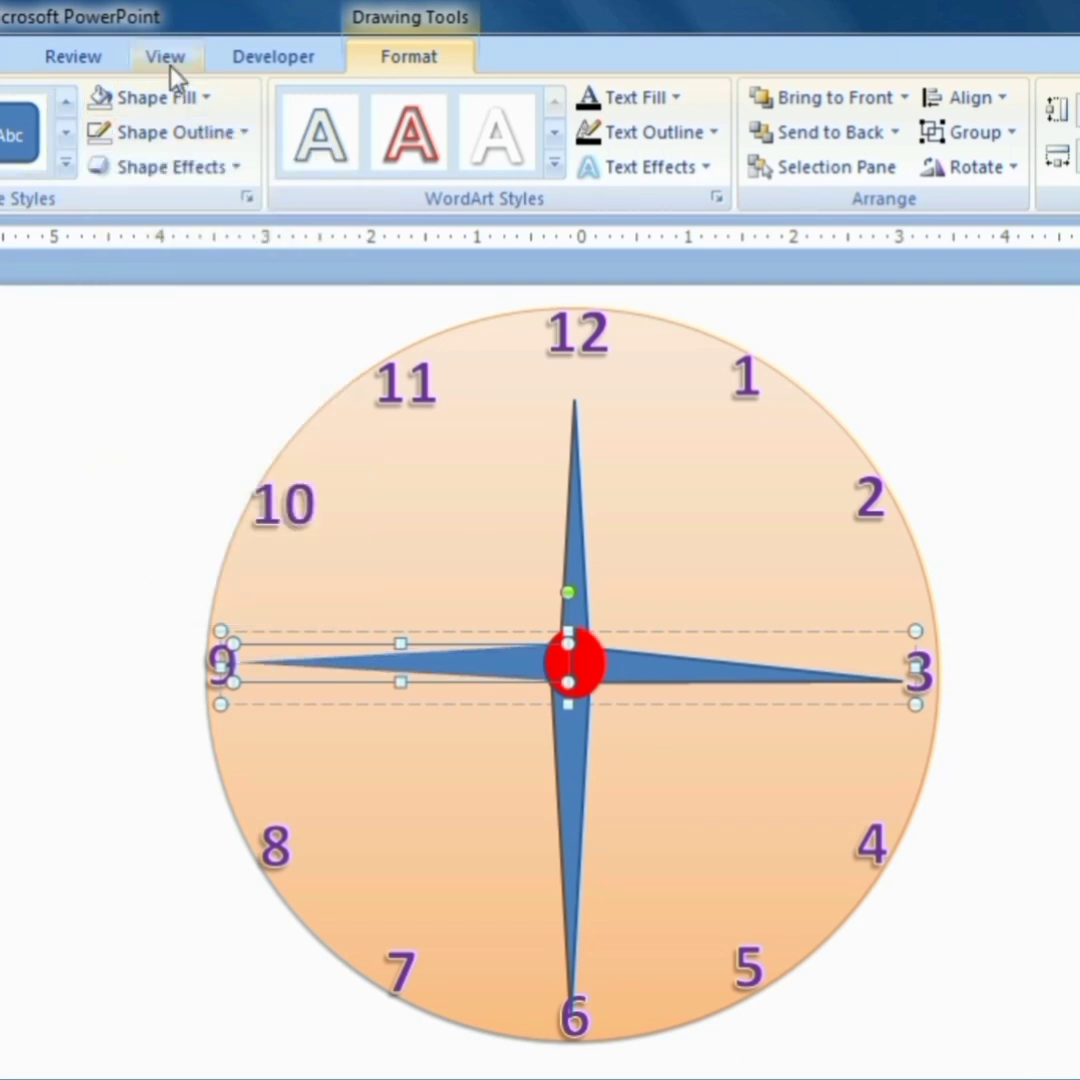
click(200, 98)
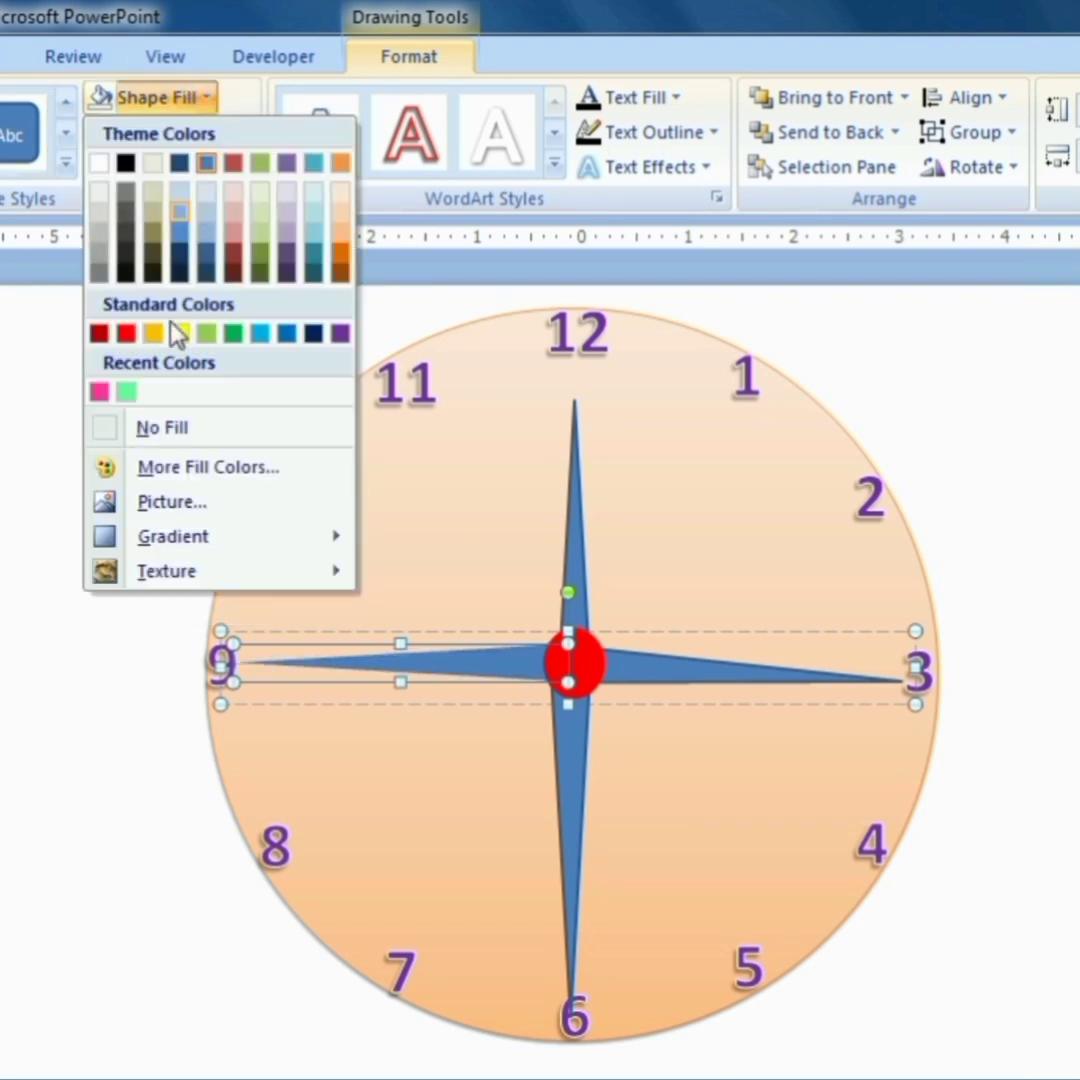
click(172, 427)
click(77, 603)
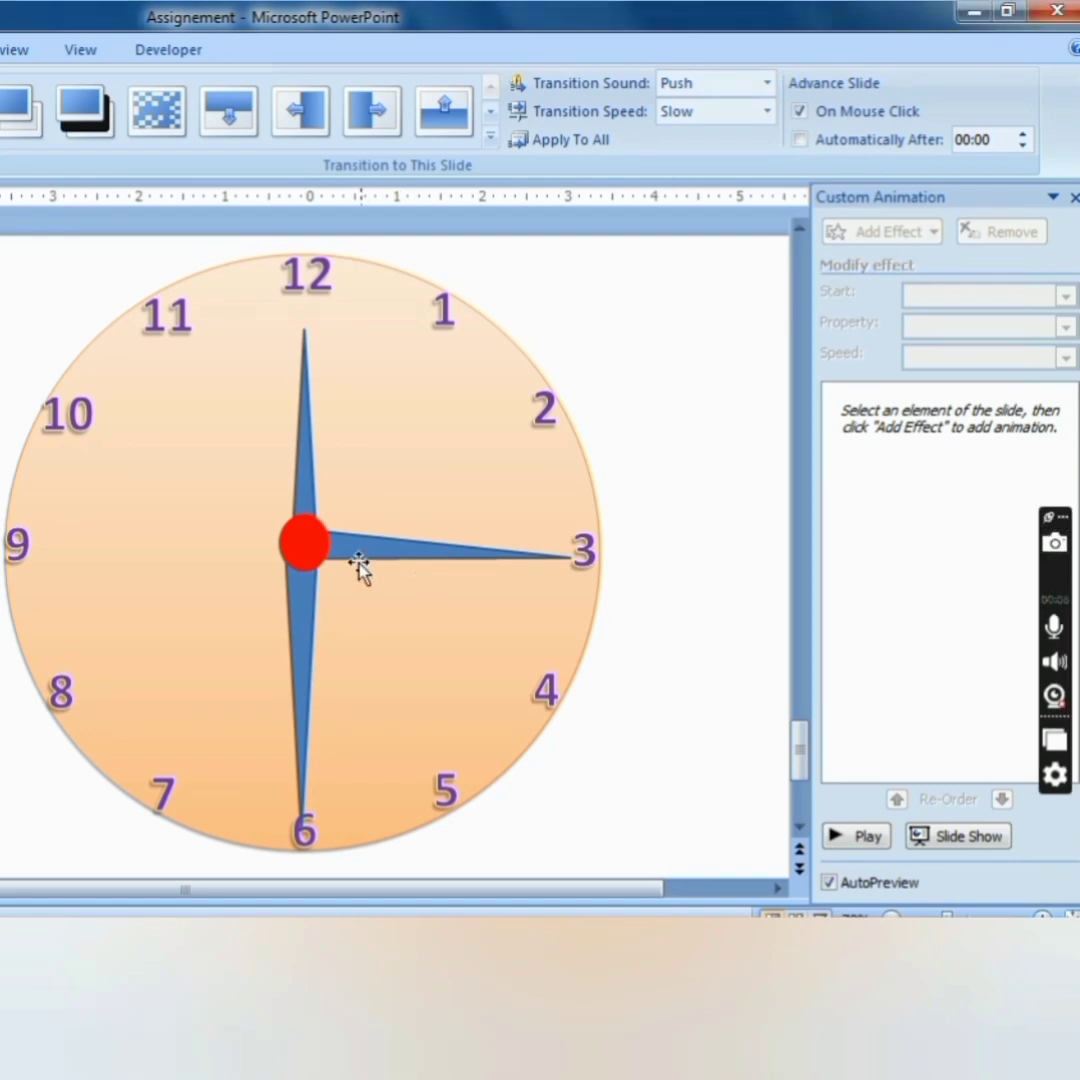
Step: Add a Spin emphasis animation to the vertical hand group that points to 6
click(299, 594)
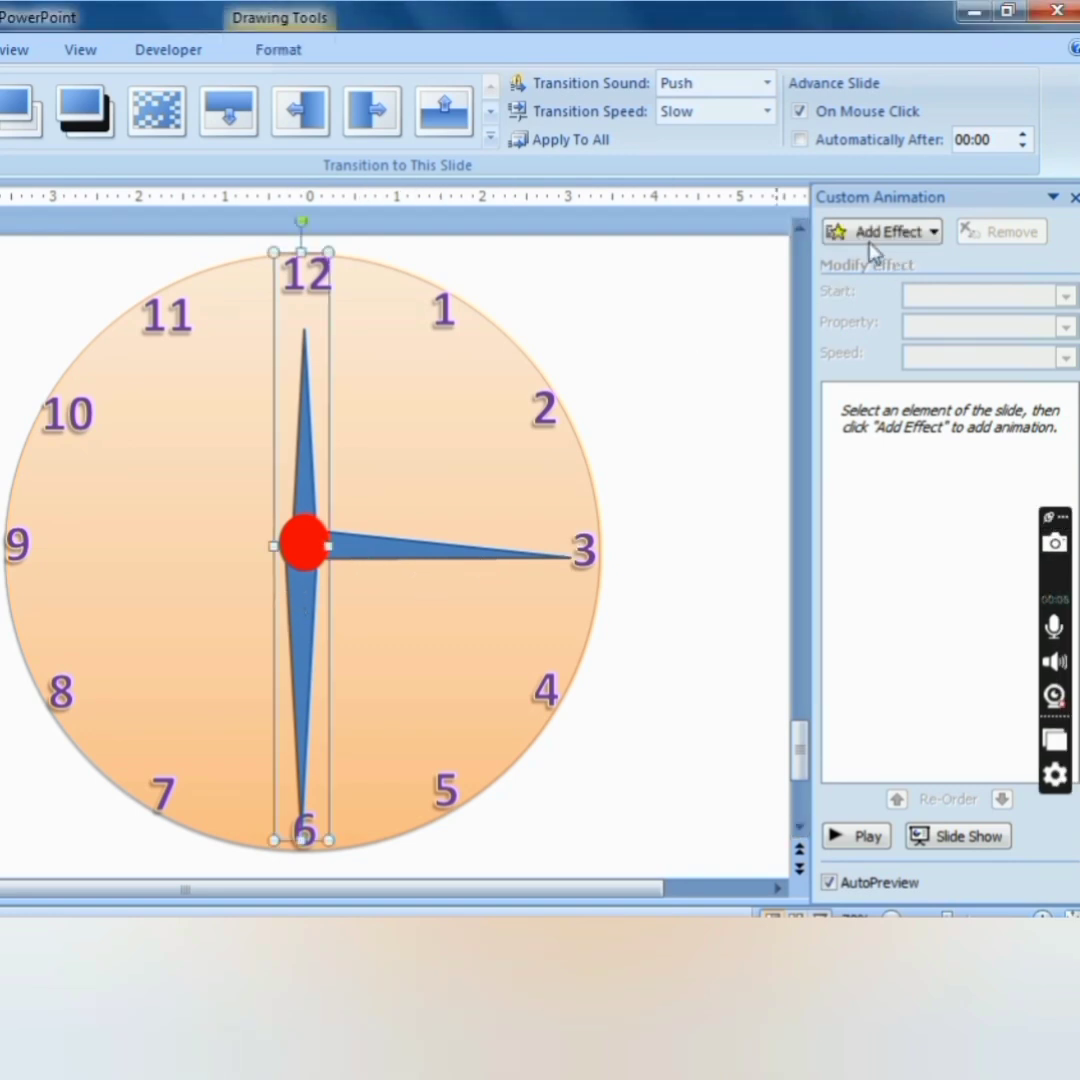
click(880, 232)
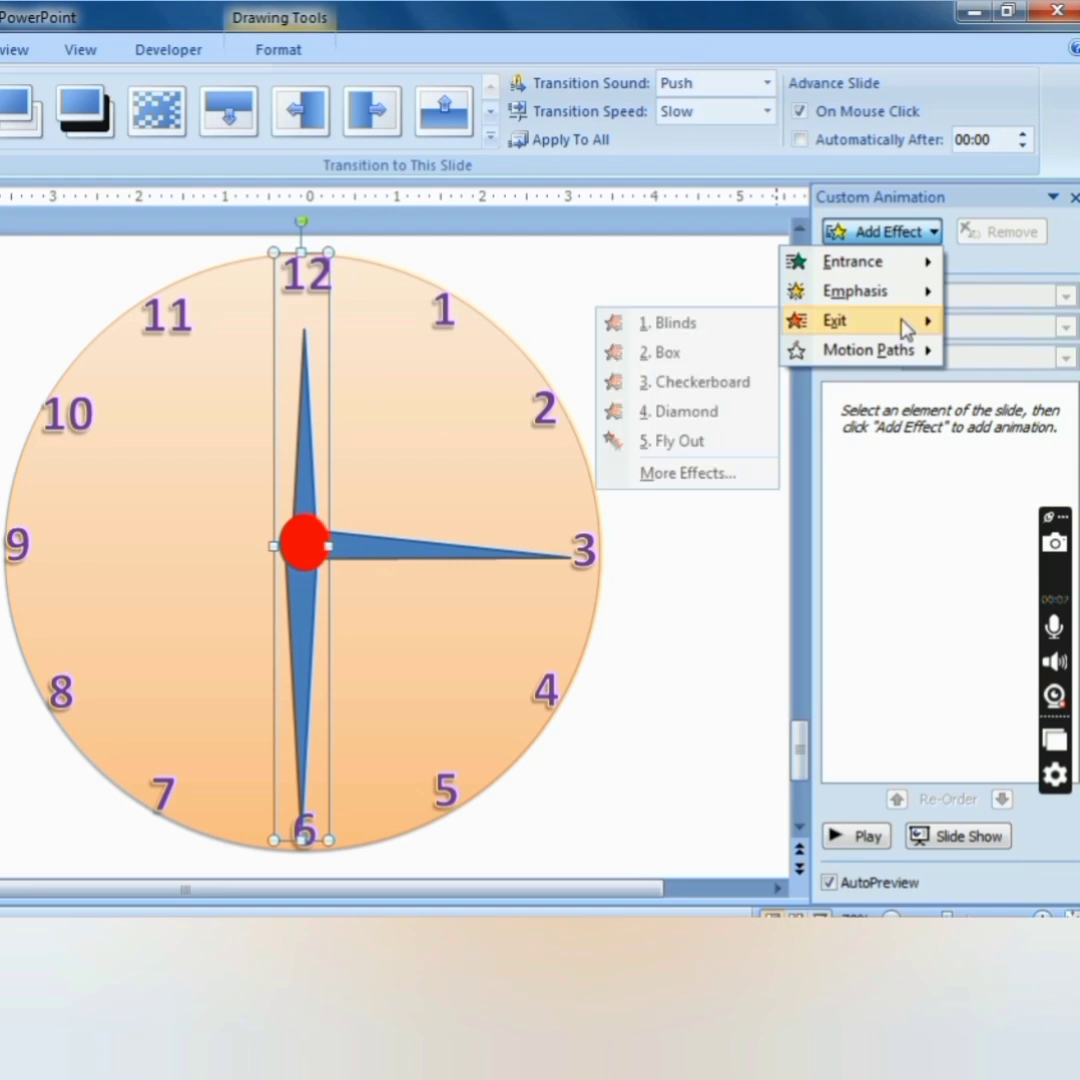
mouse_move(888, 310)
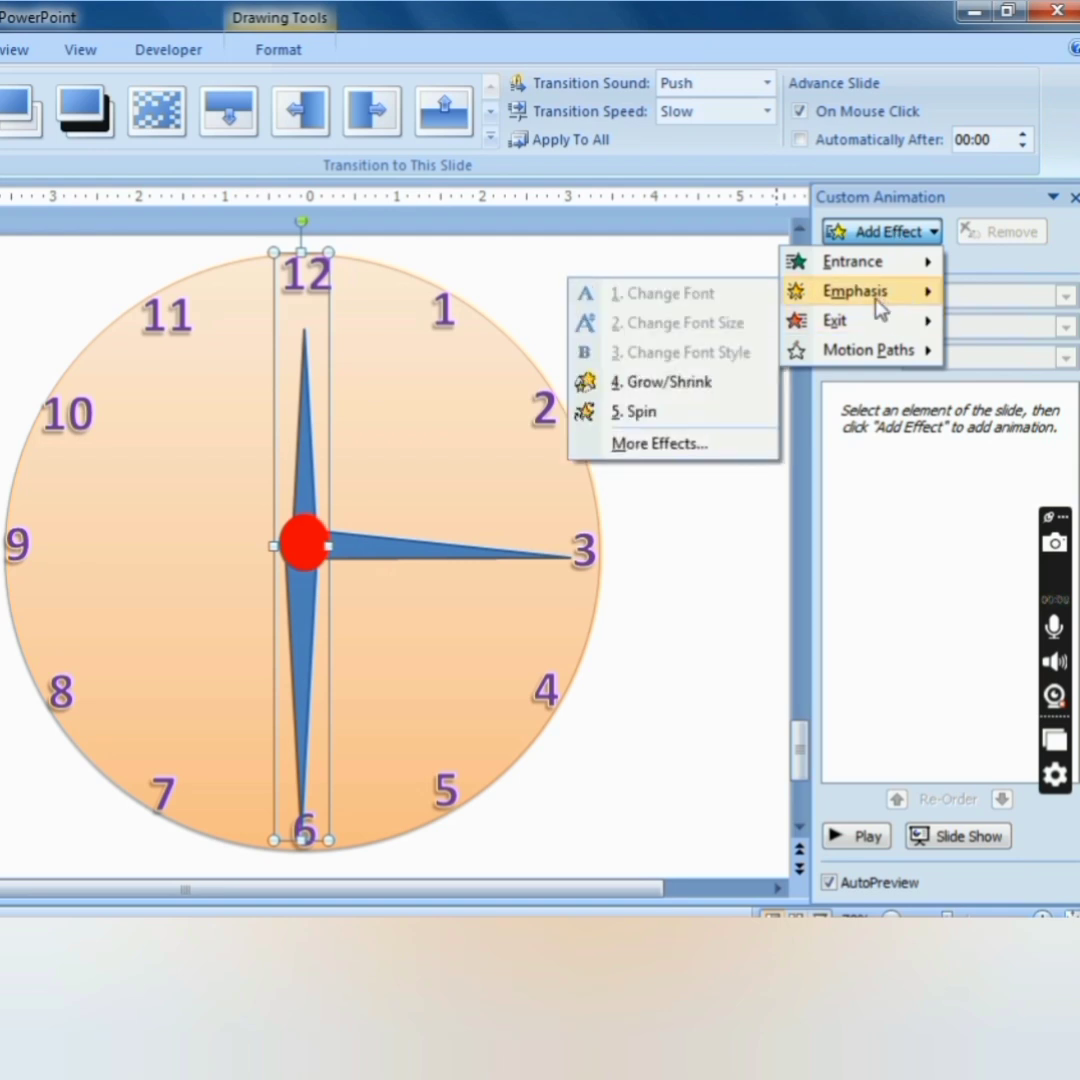
click(660, 411)
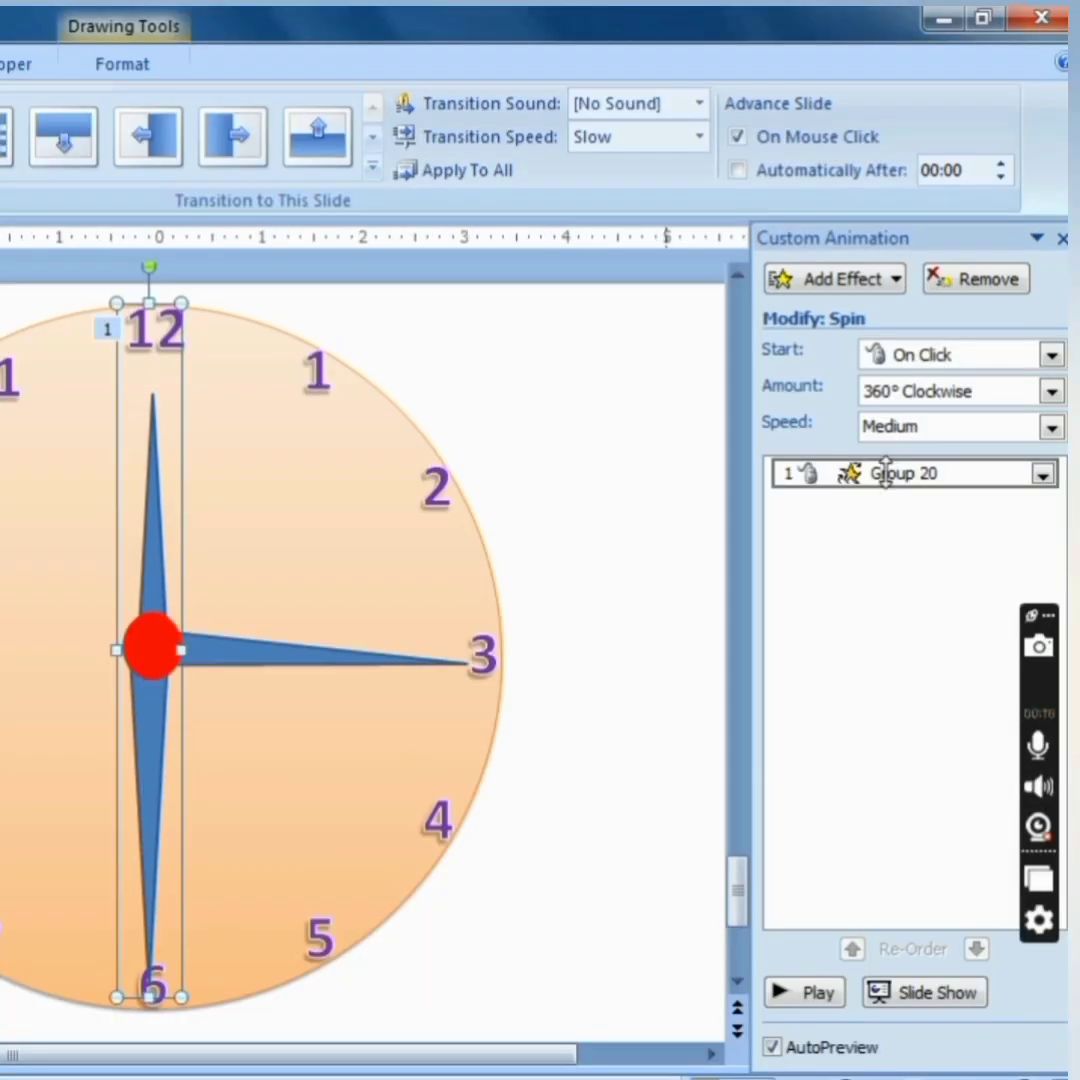
Step: Set the vertical hand's Spin timing to a speed of 60 seconds, repeating Until End of Slide
click(886, 474)
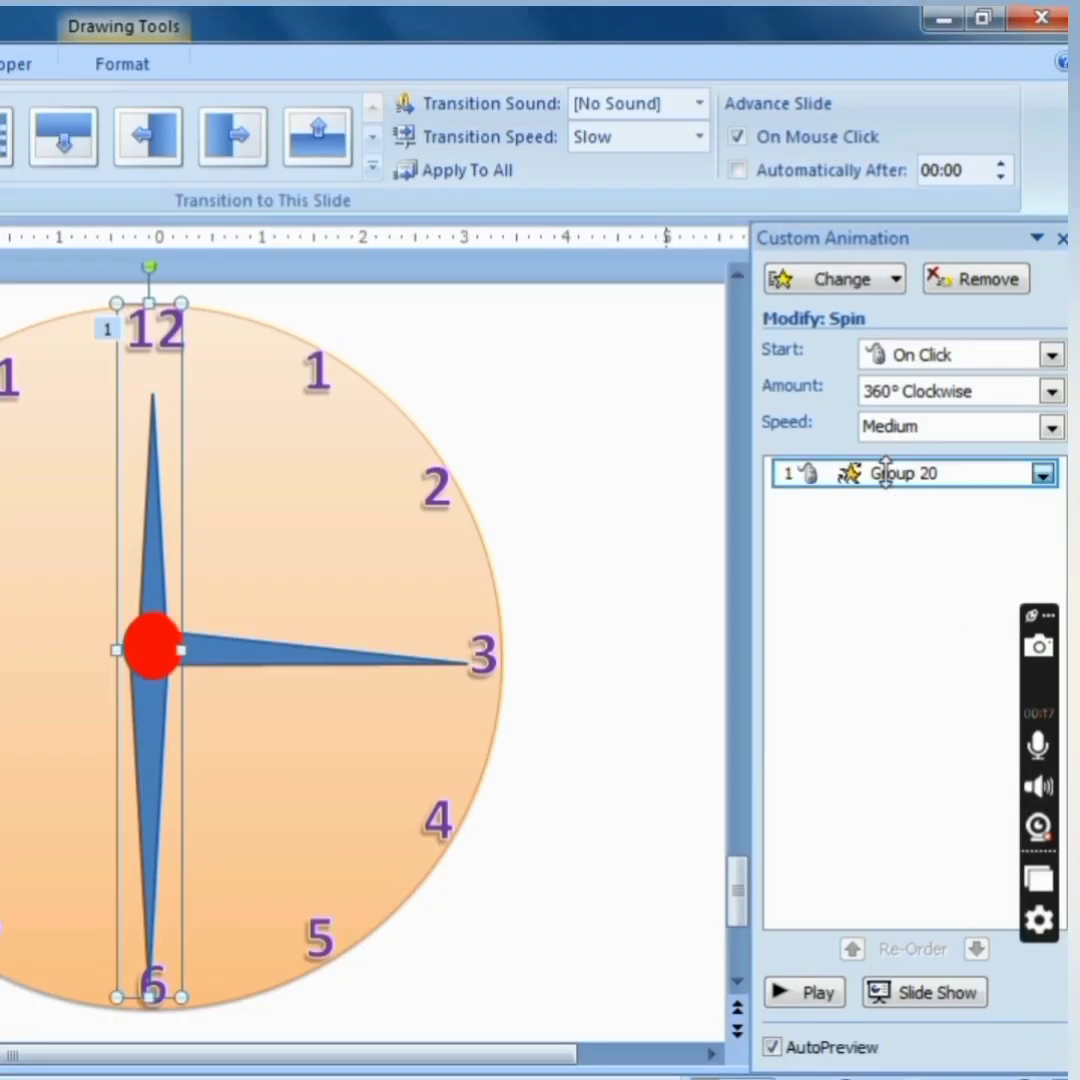
right_click(887, 476)
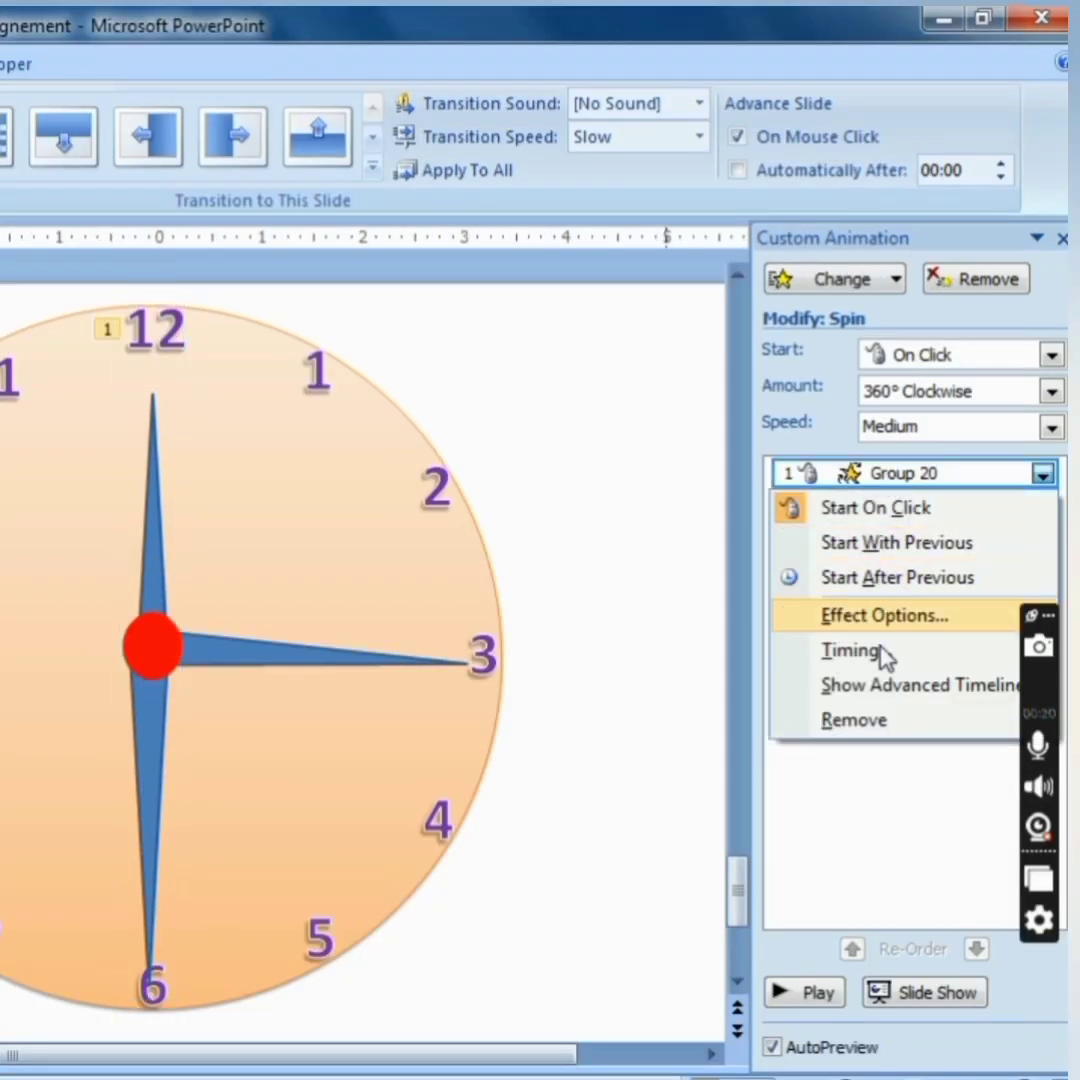
click(878, 652)
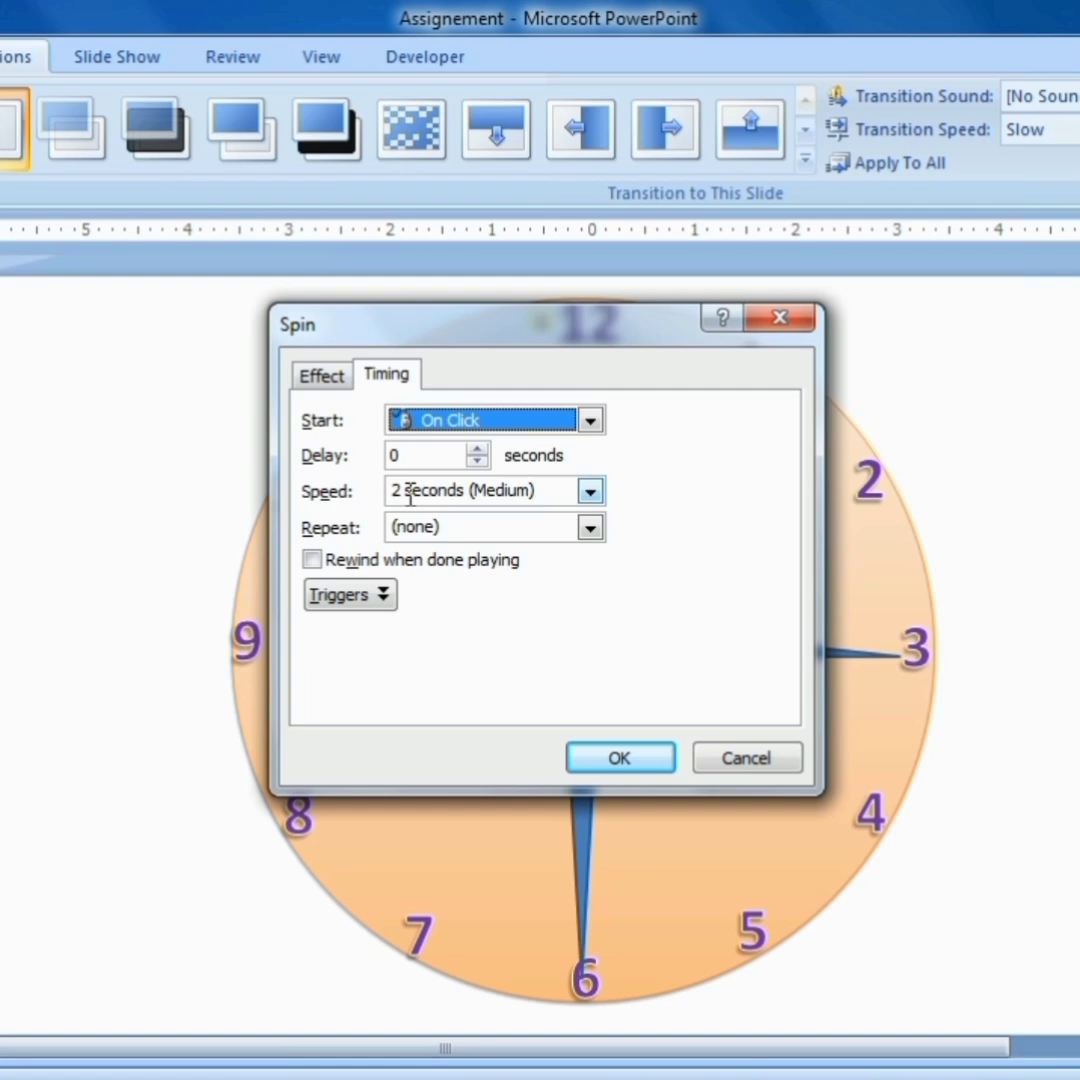
click(395, 490)
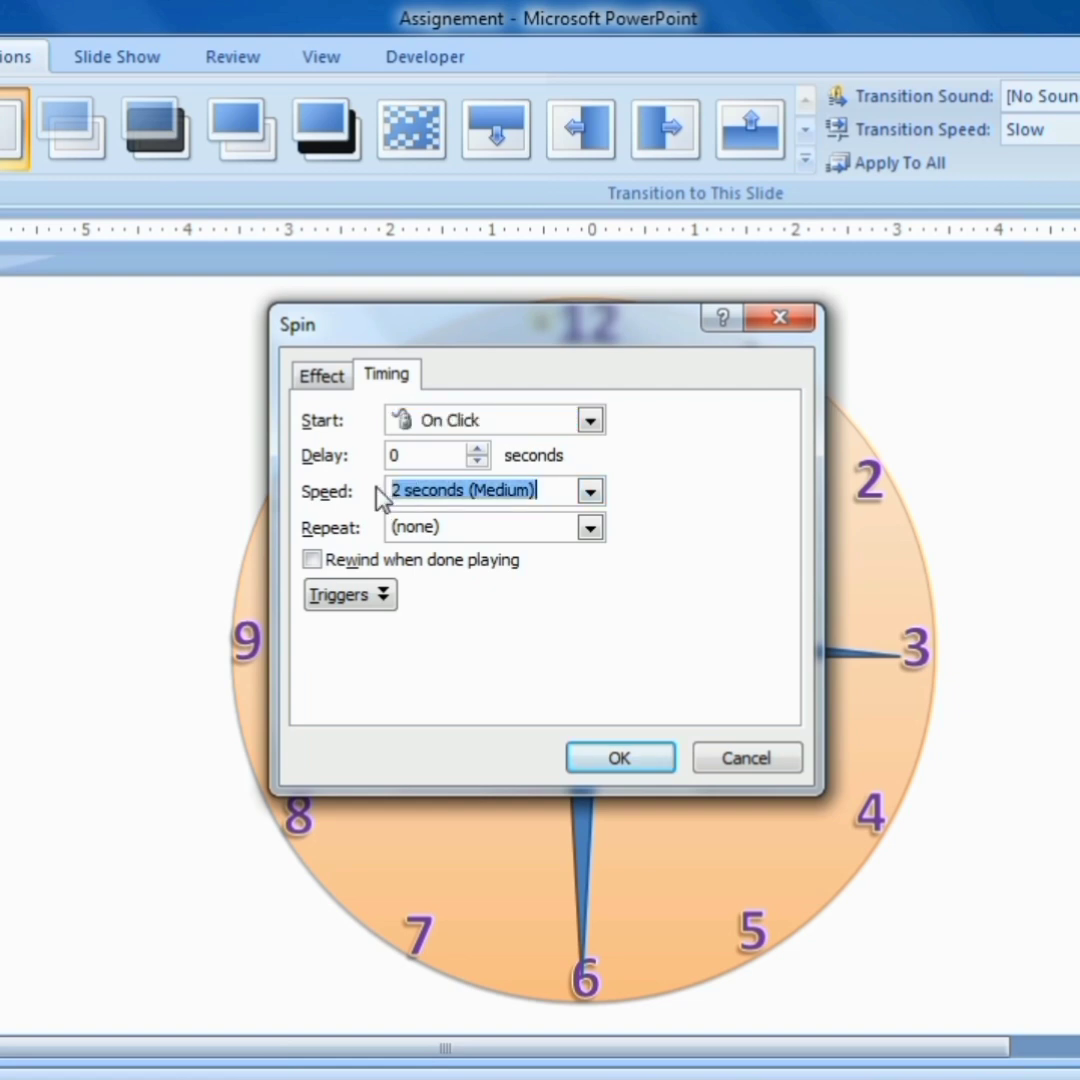
click(410, 486)
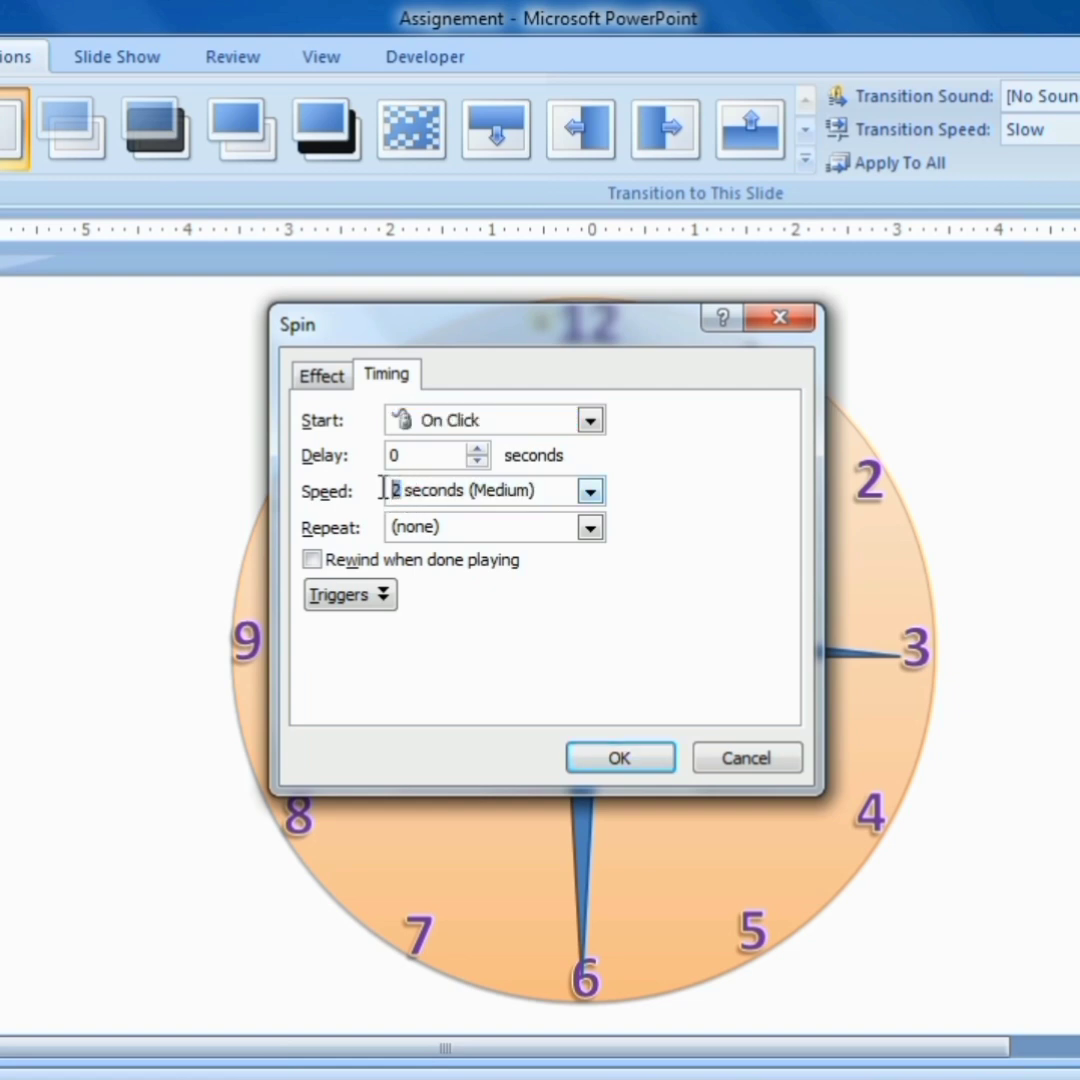
text(60)
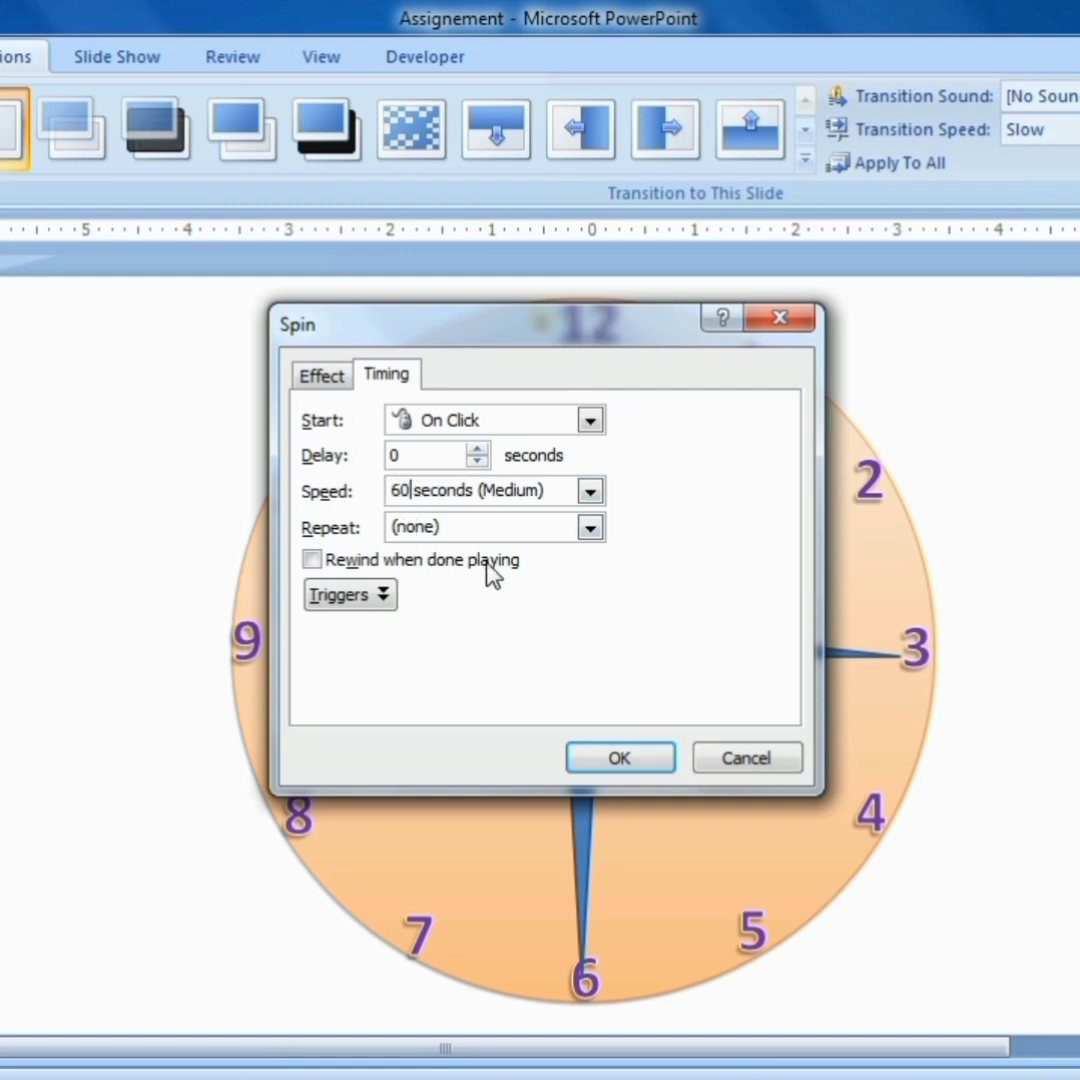
click(590, 527)
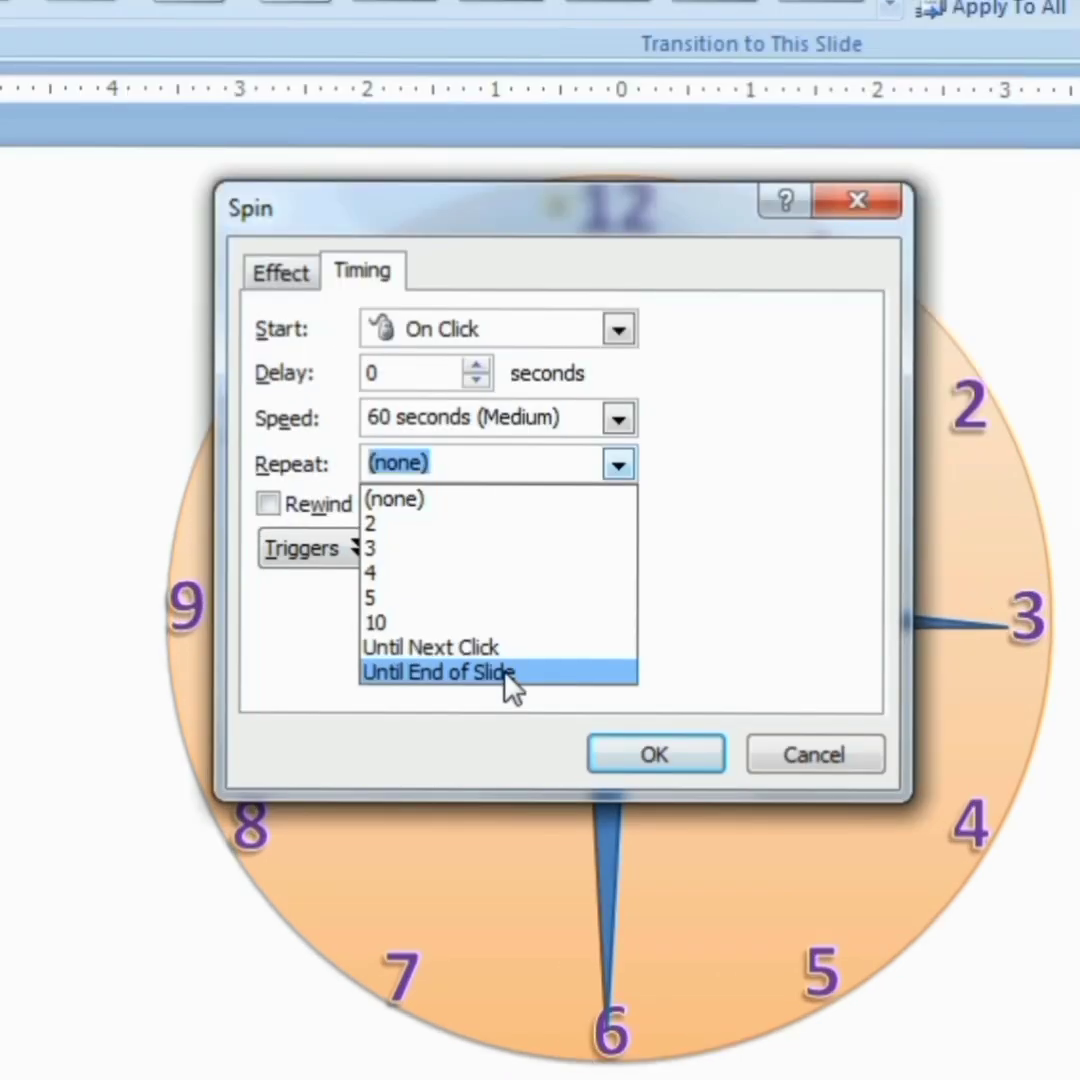
click(505, 697)
click(640, 758)
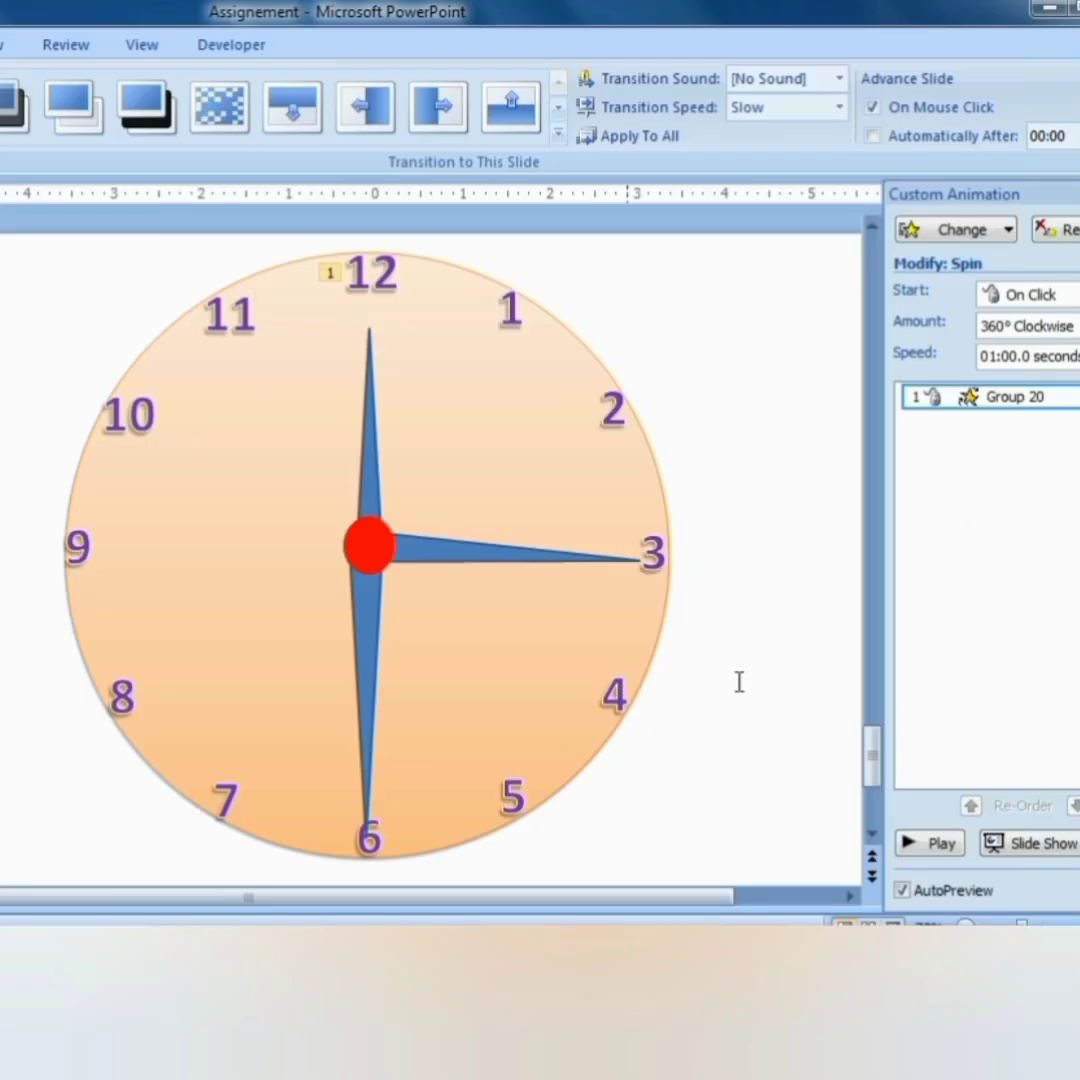
click(855, 787)
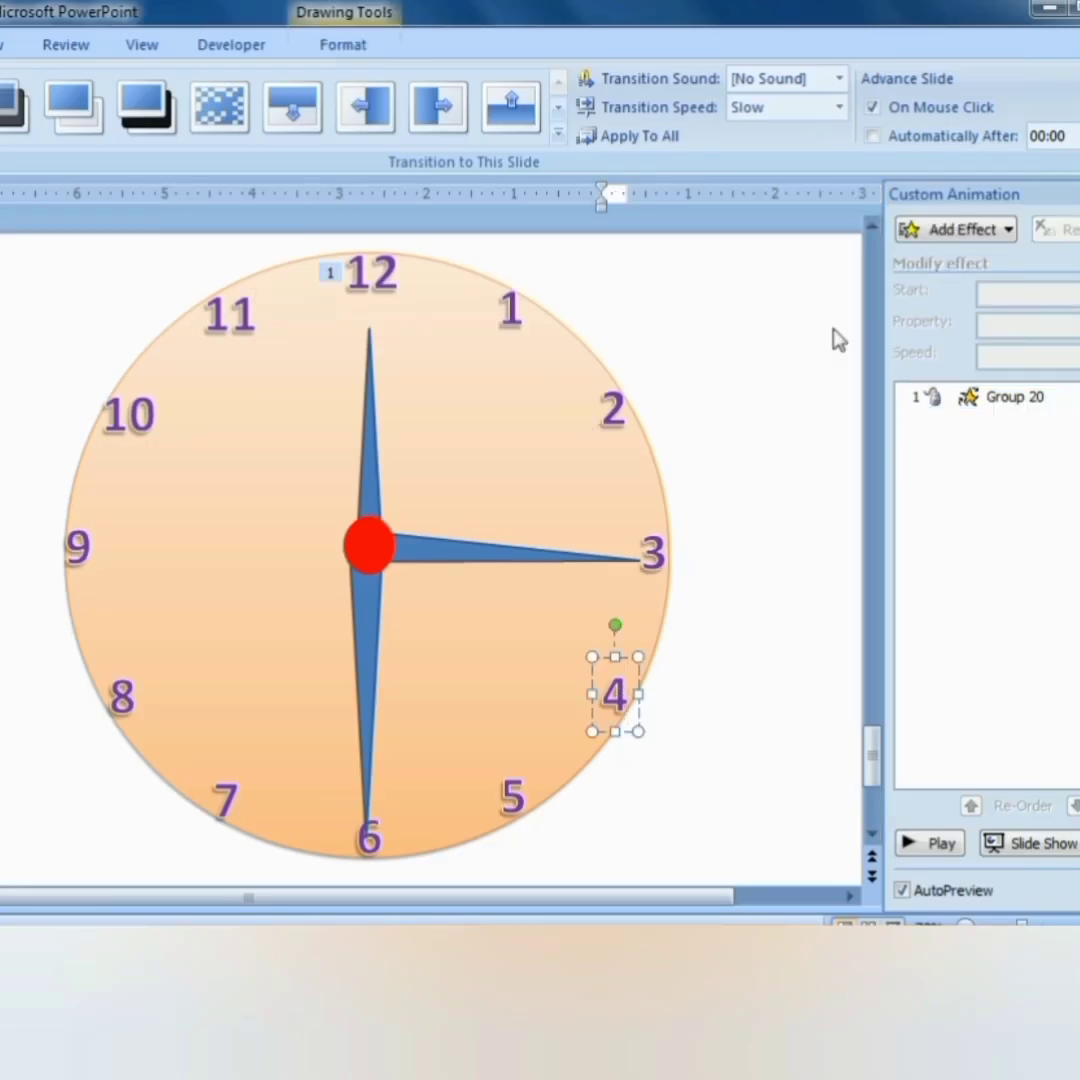
Step: Add a Spin emphasis animation to the horizontal hand group that points to 3
click(479, 558)
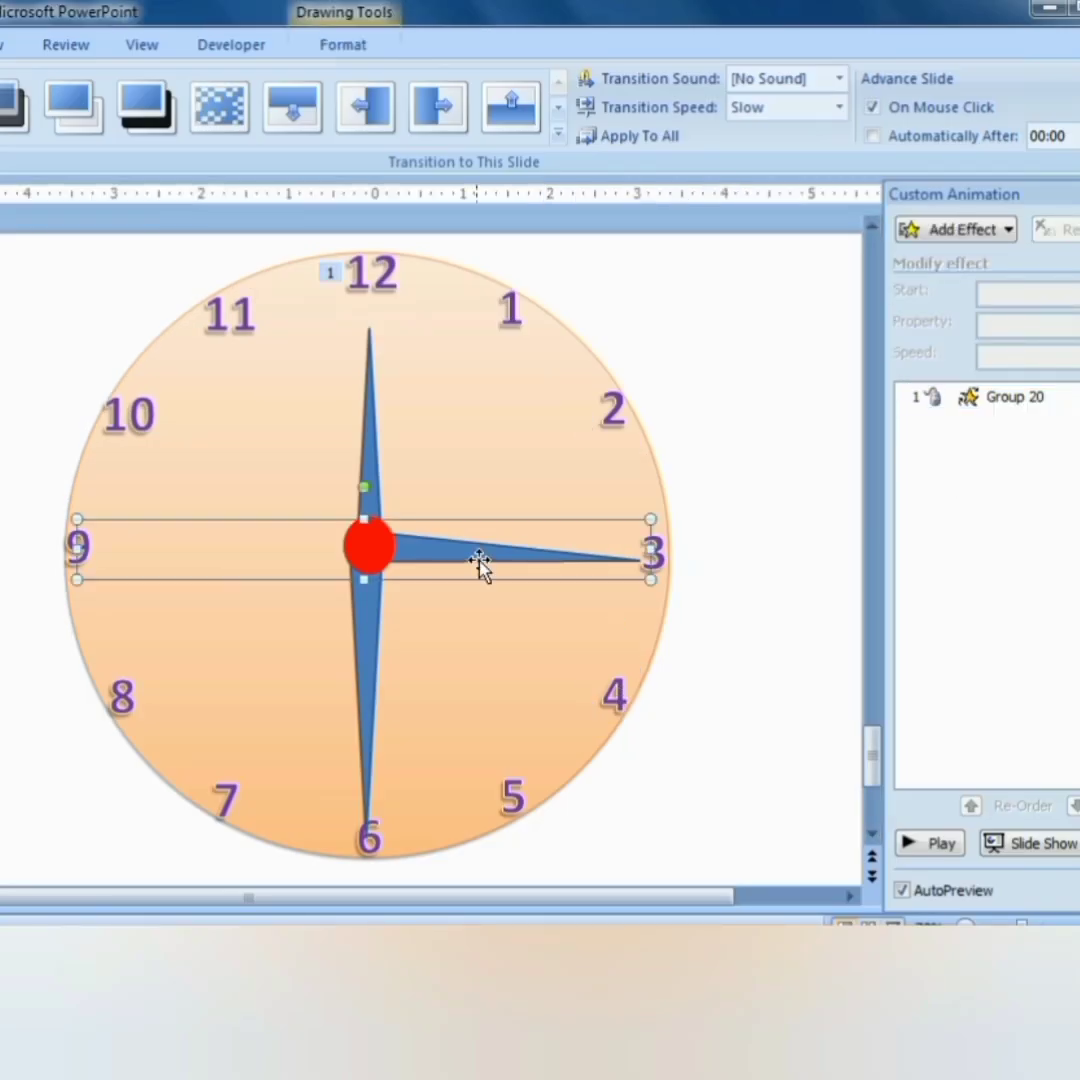
click(1003, 236)
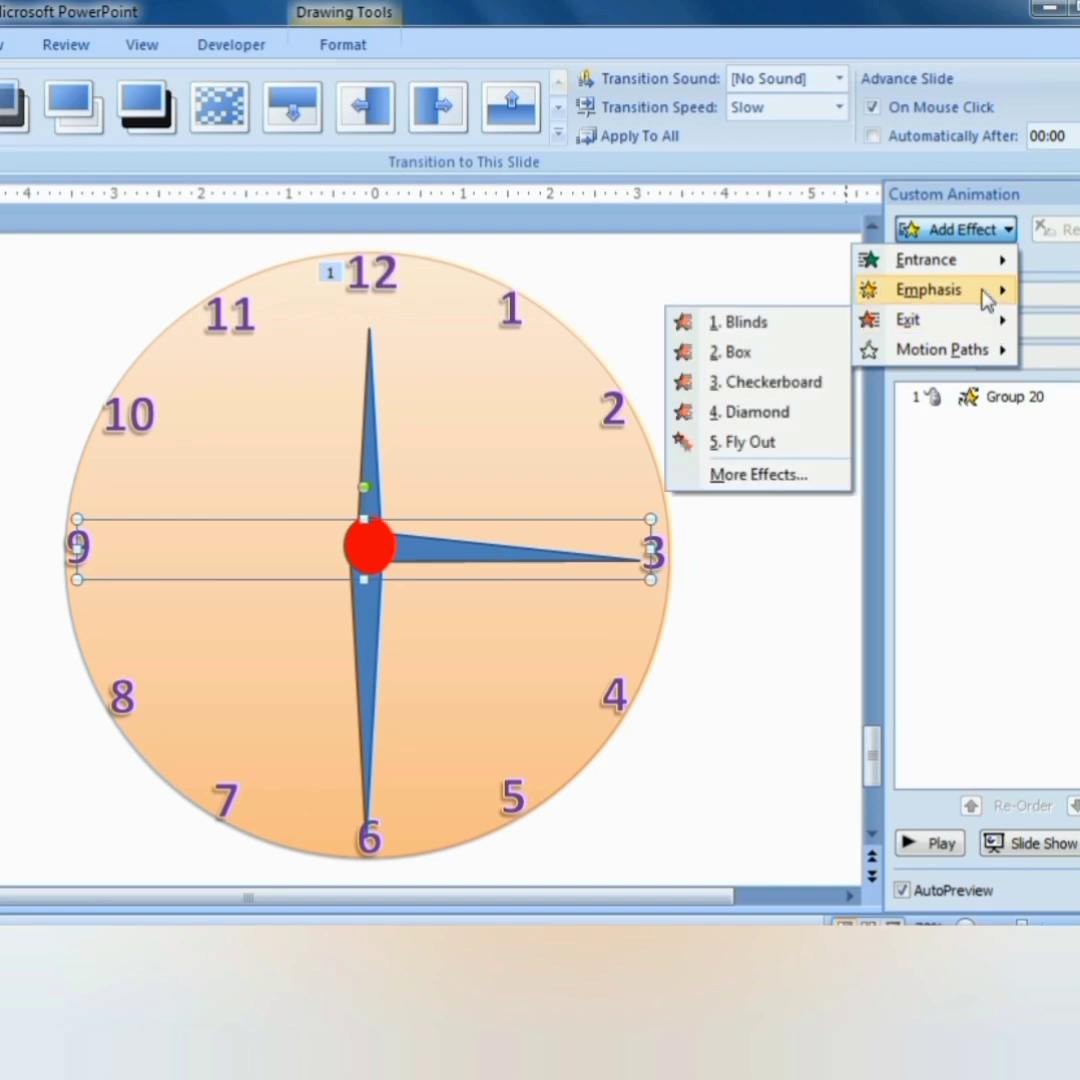
mouse_move(987, 296)
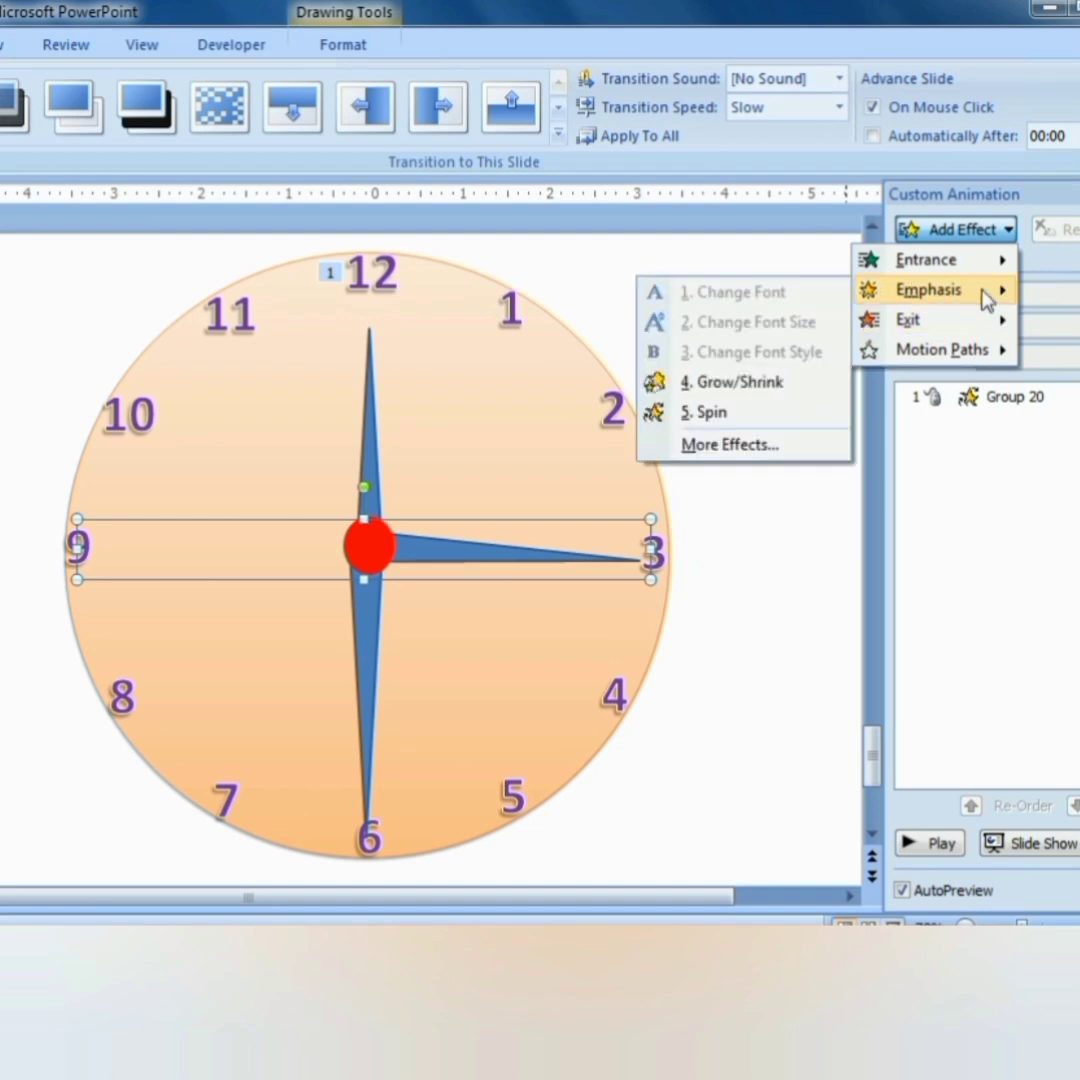
click(712, 413)
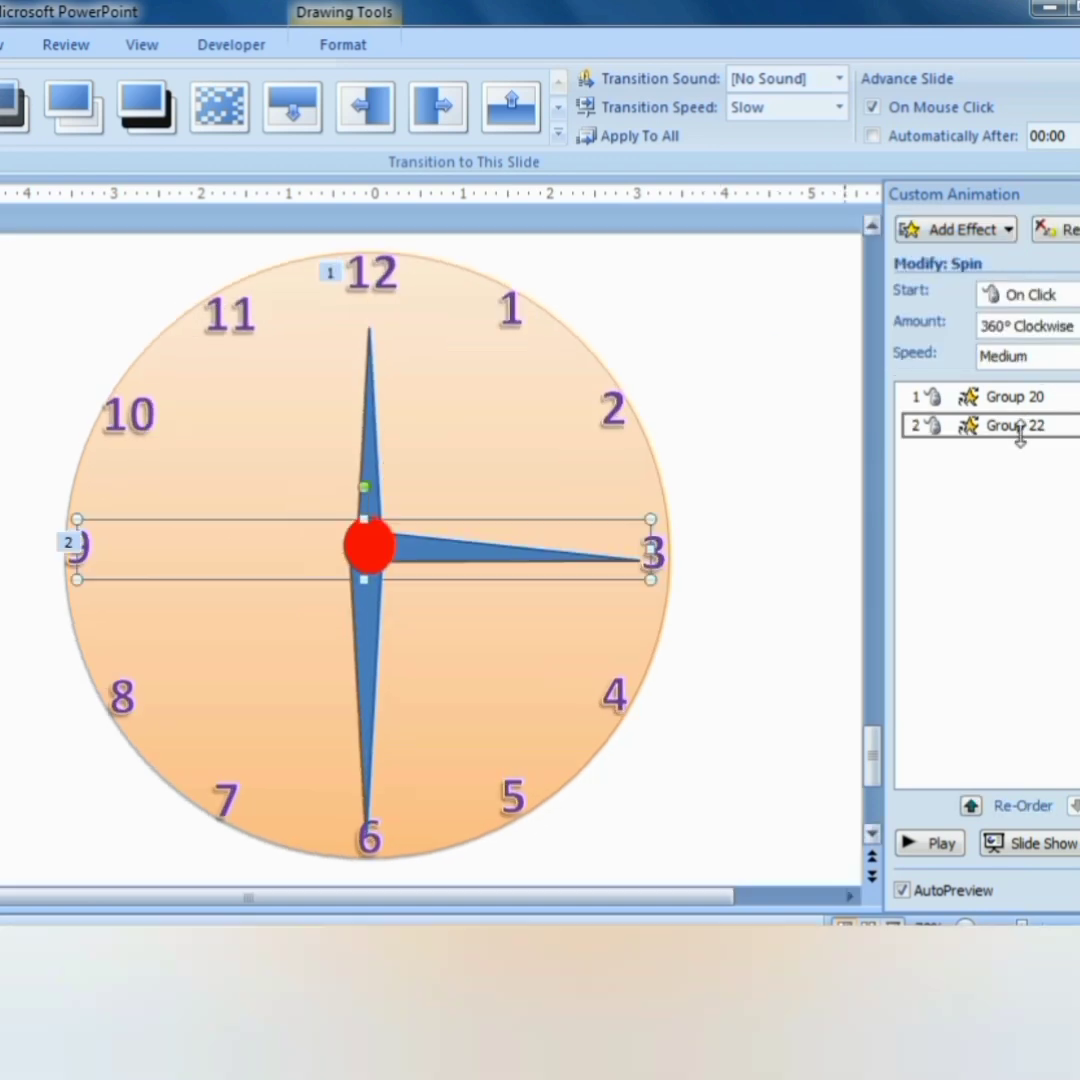
Step: Set the speed of the horizontal hand's Spin effect to 300 seconds and stop its preview
right_click(1020, 430)
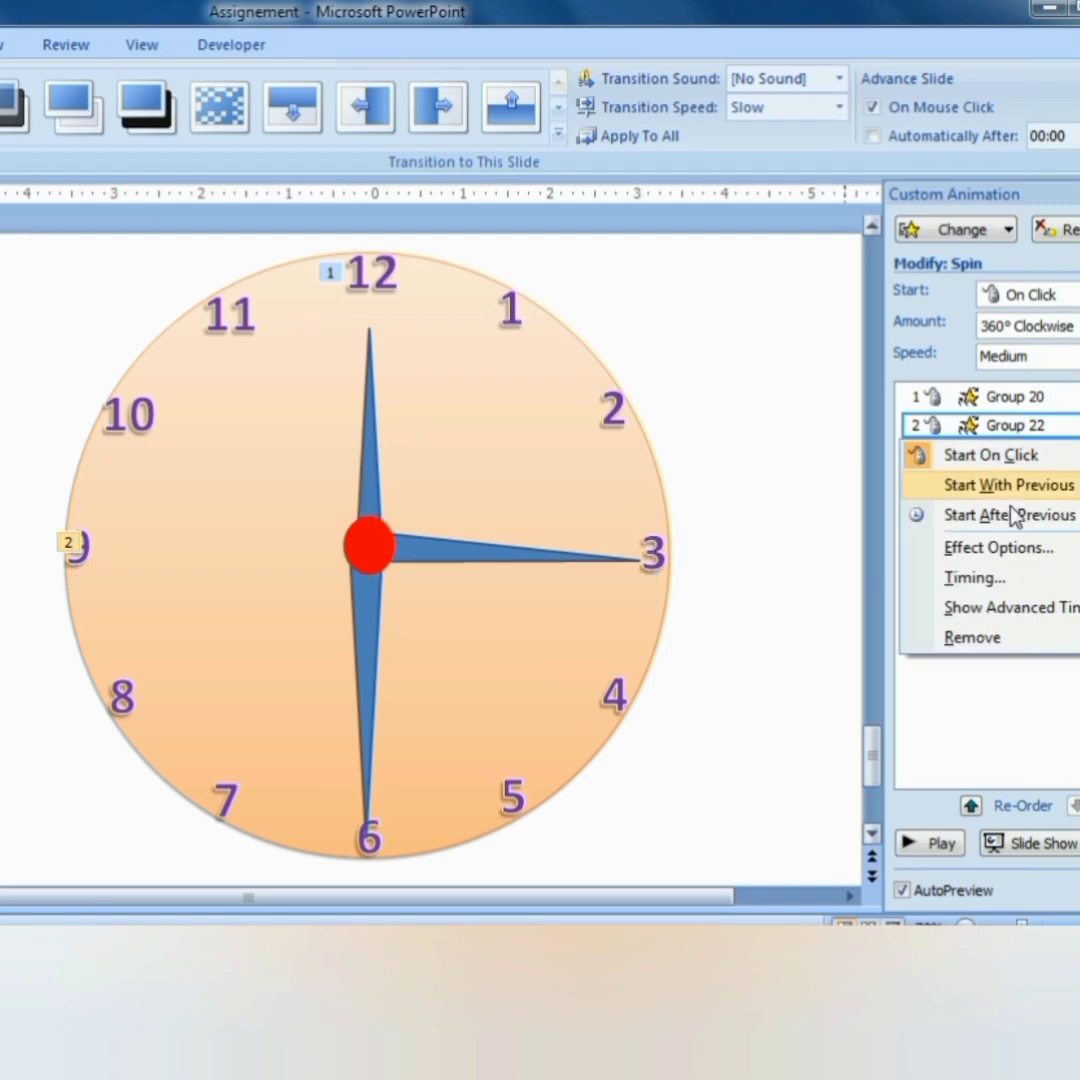
click(993, 580)
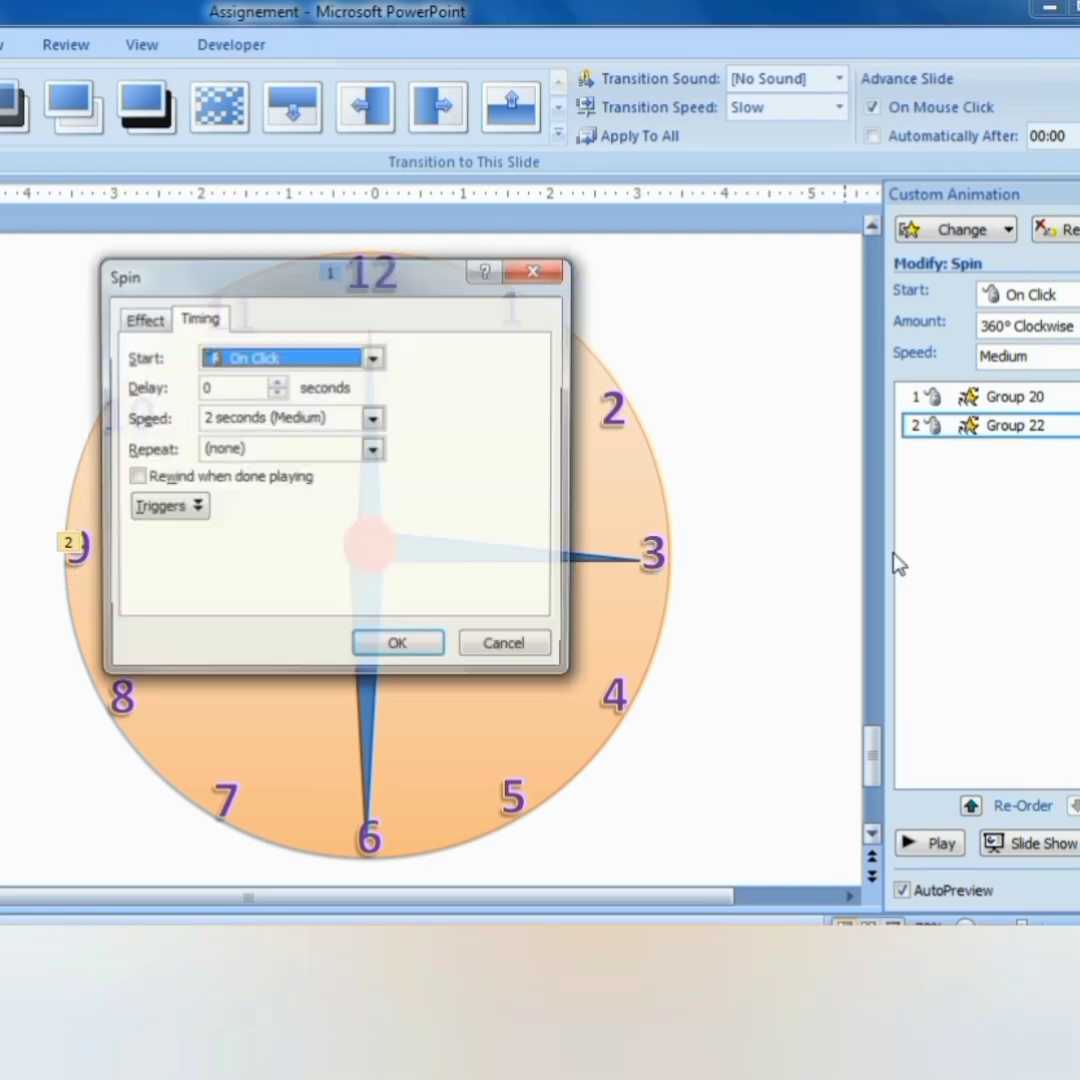
click(216, 416)
click(217, 417)
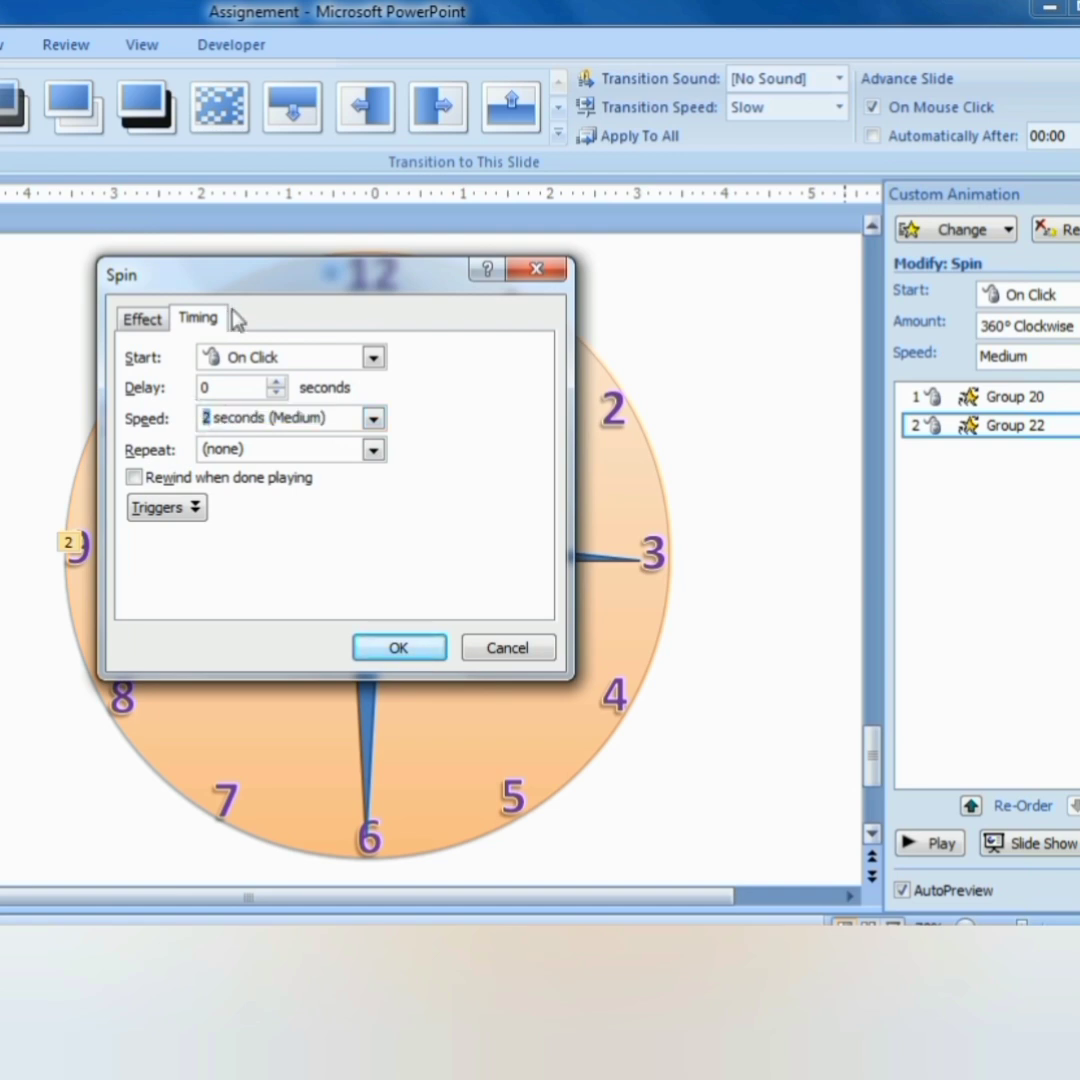
text(300)
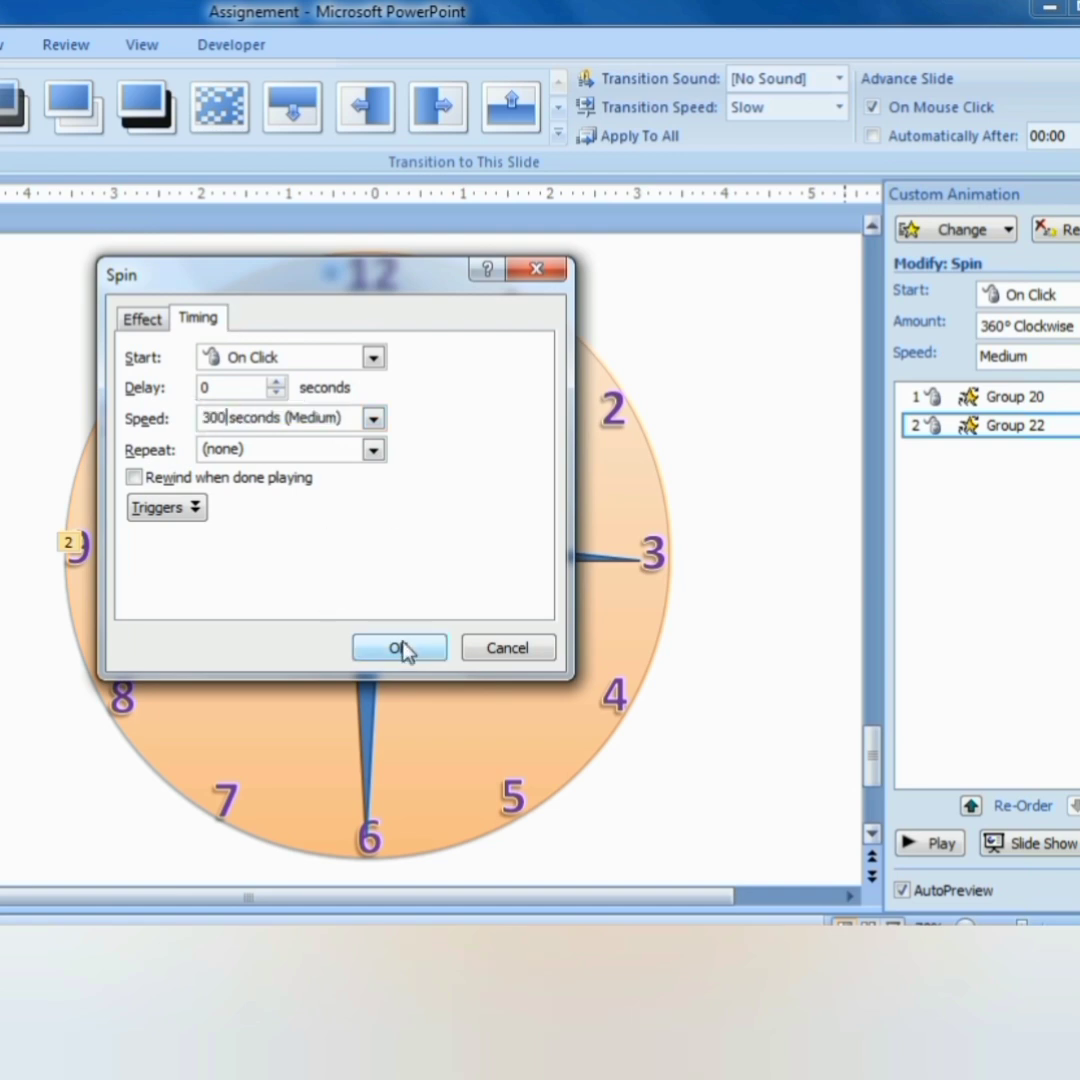
click(400, 649)
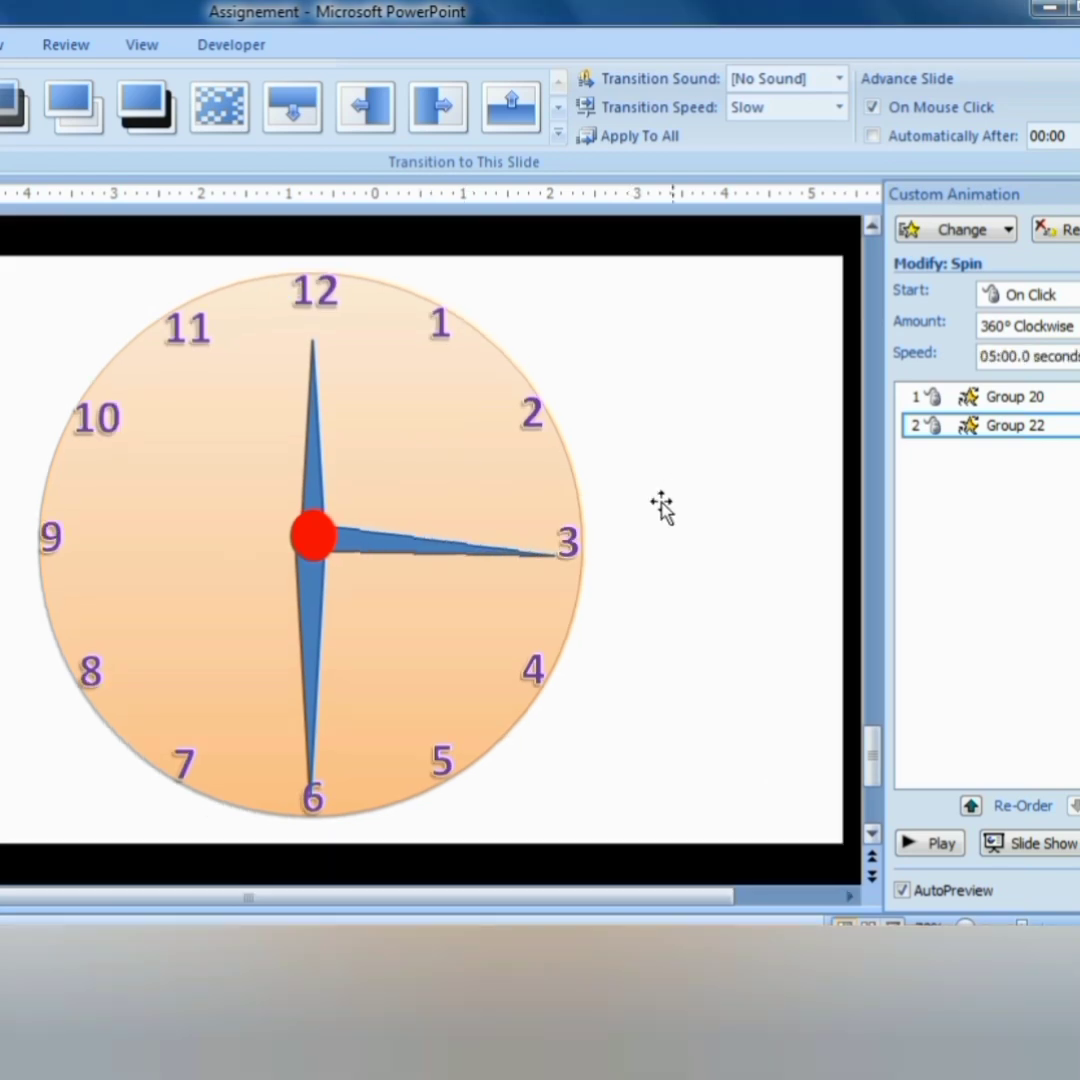
click(560, 585)
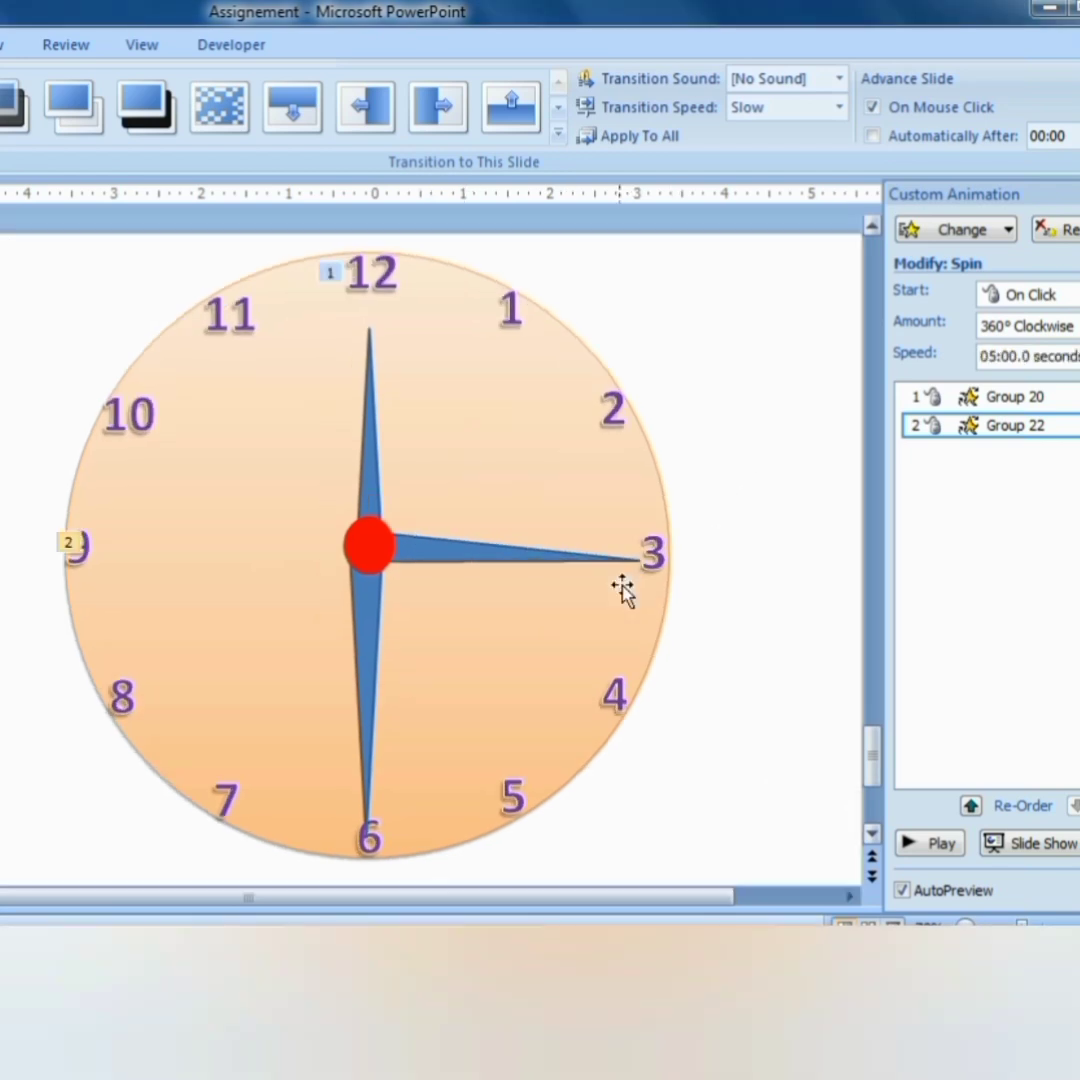
Step: Set the Spin effects of both hand groups to start With Previous and run the slide show
click(993, 428)
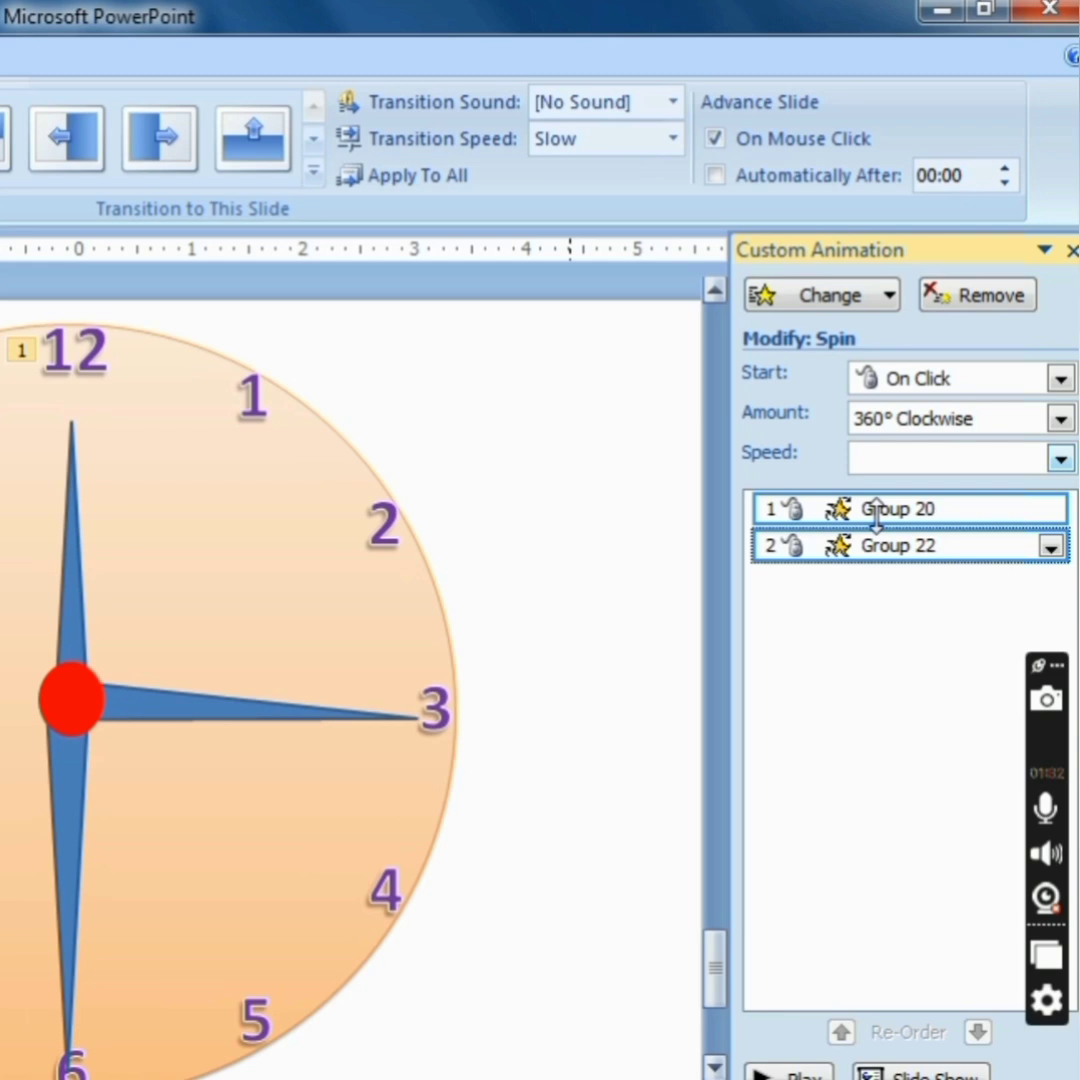
click(876, 510)
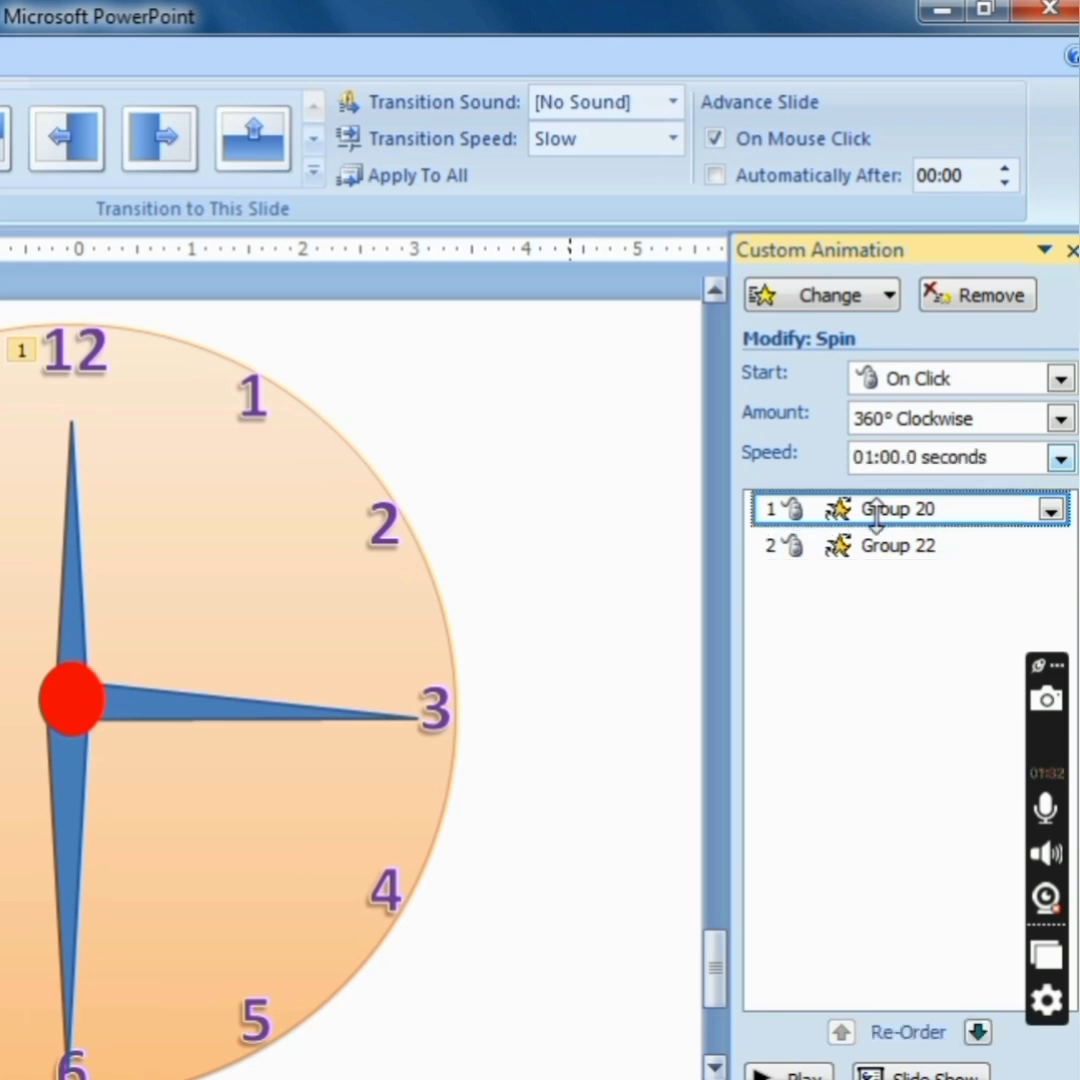
right_click(878, 511)
click(885, 608)
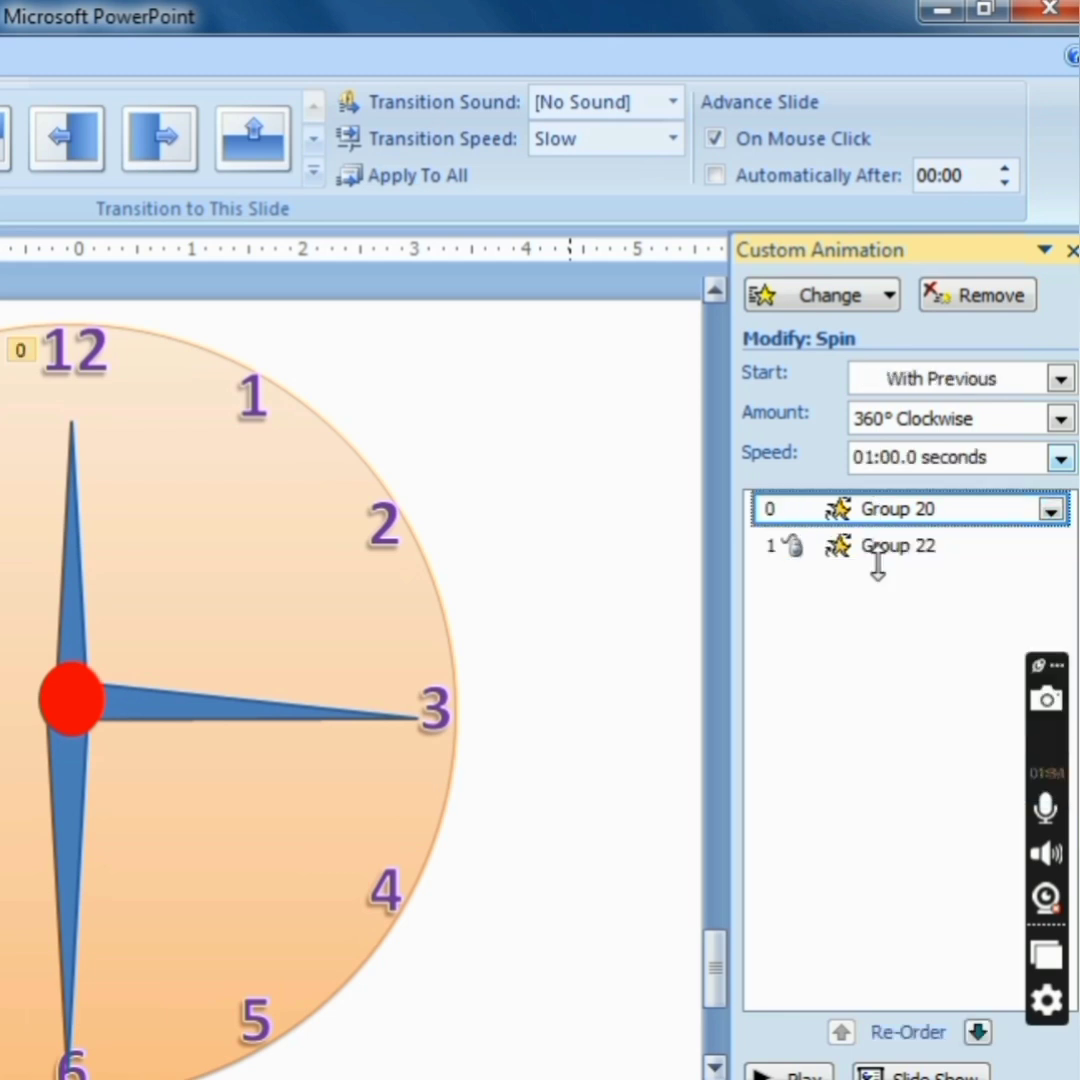
click(875, 550)
right_click(875, 550)
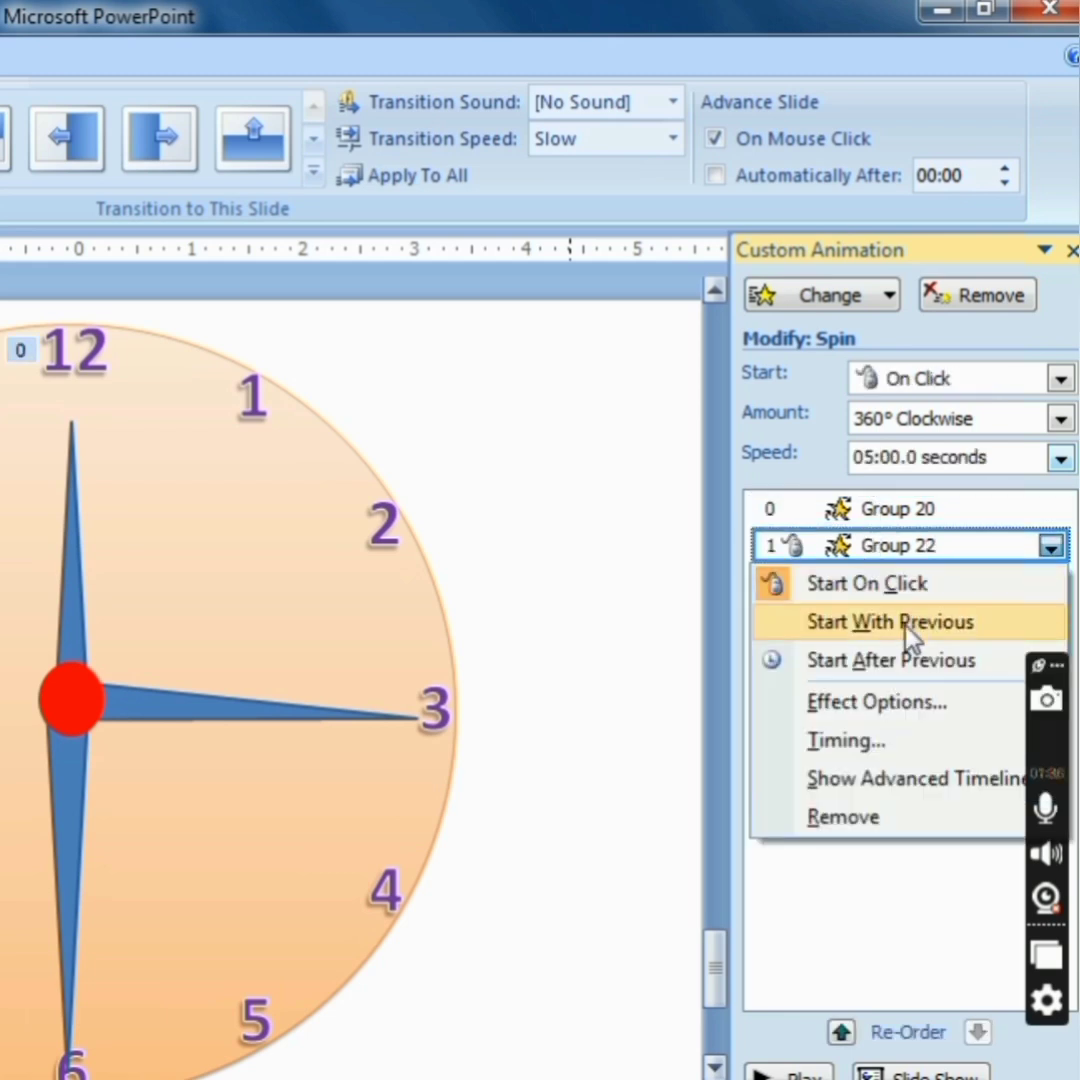
click(905, 622)
key(F5)
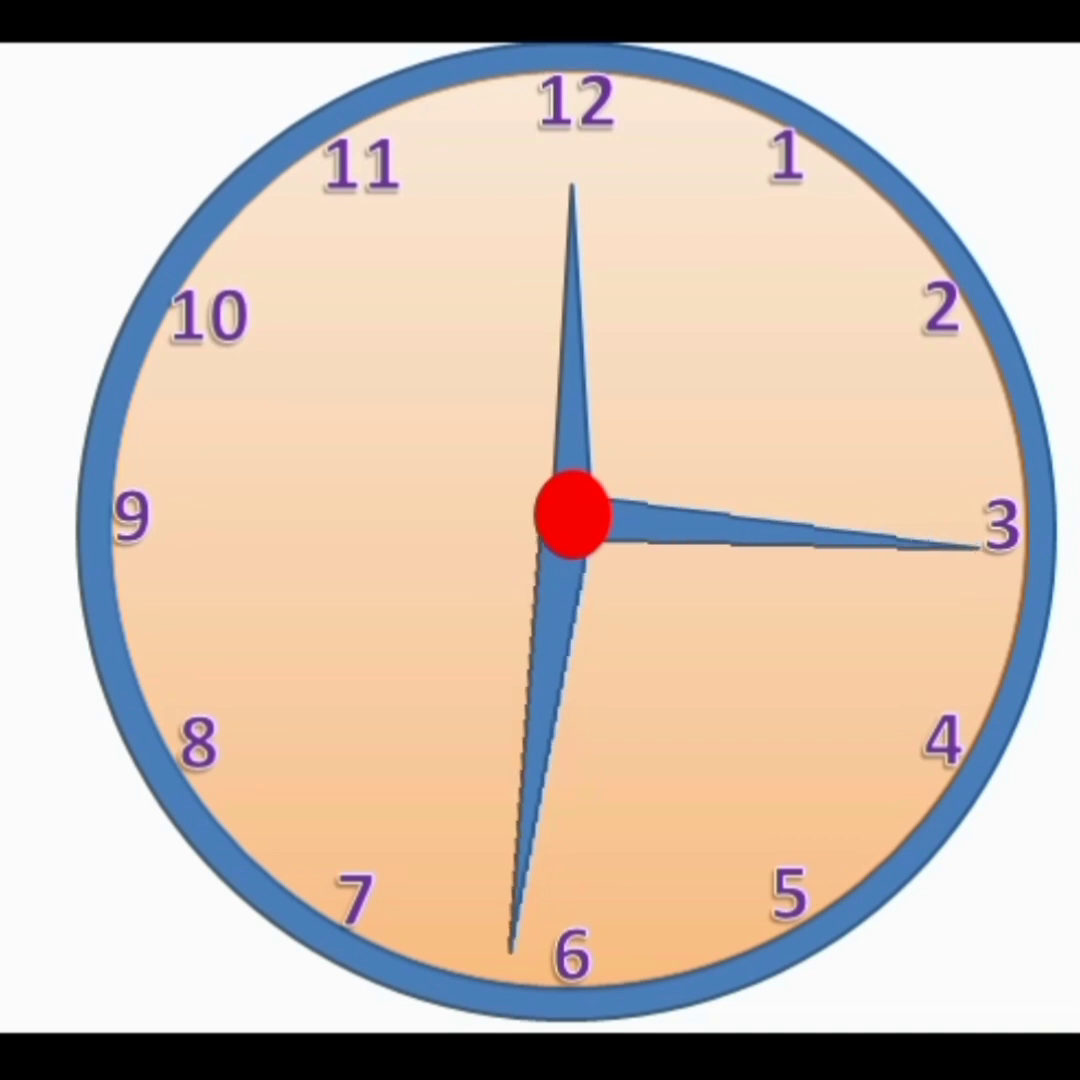